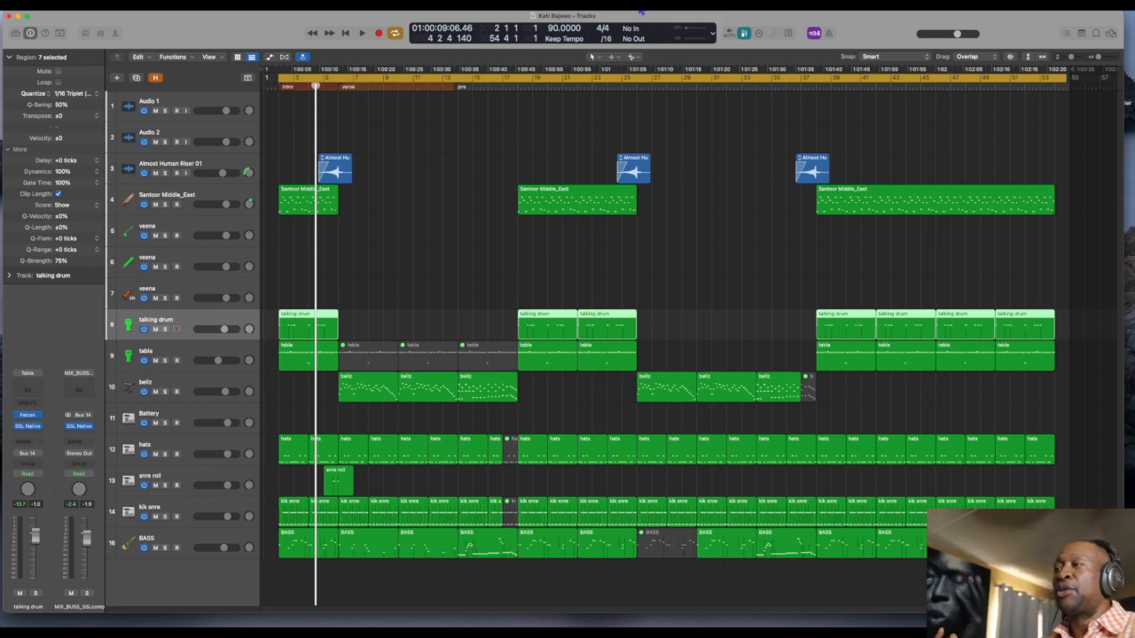
Clear the region selection and play the start of the arrangement briefly
{"action": "left_click", "coordinate": [445, 257]}
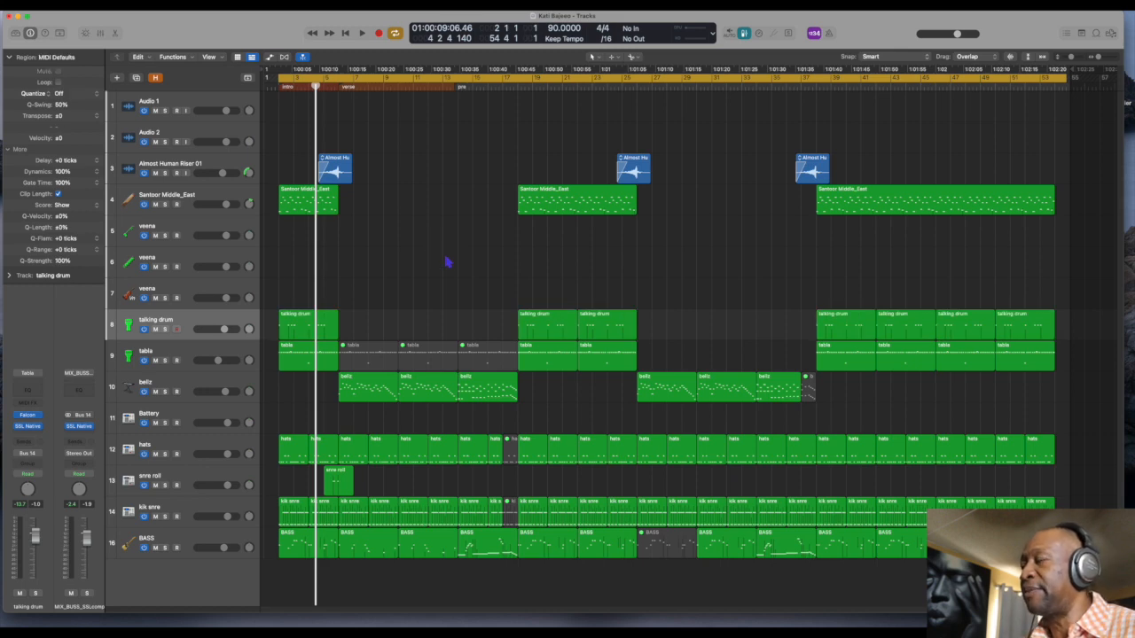
{"action": "key", "text": "space"}
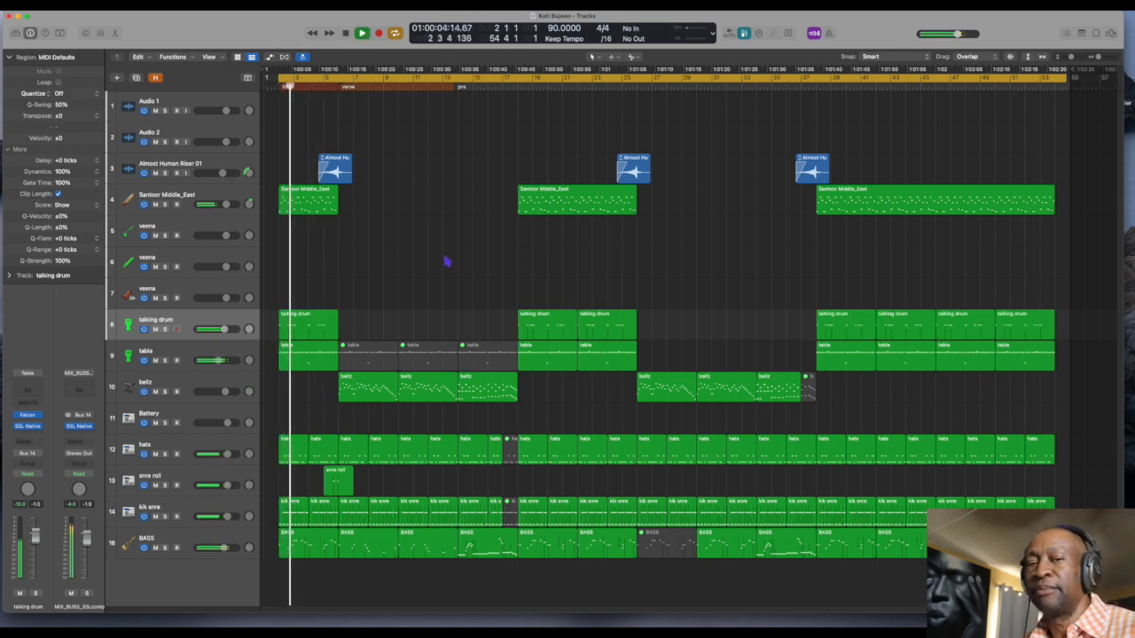
{"action": "key", "text": "space"}
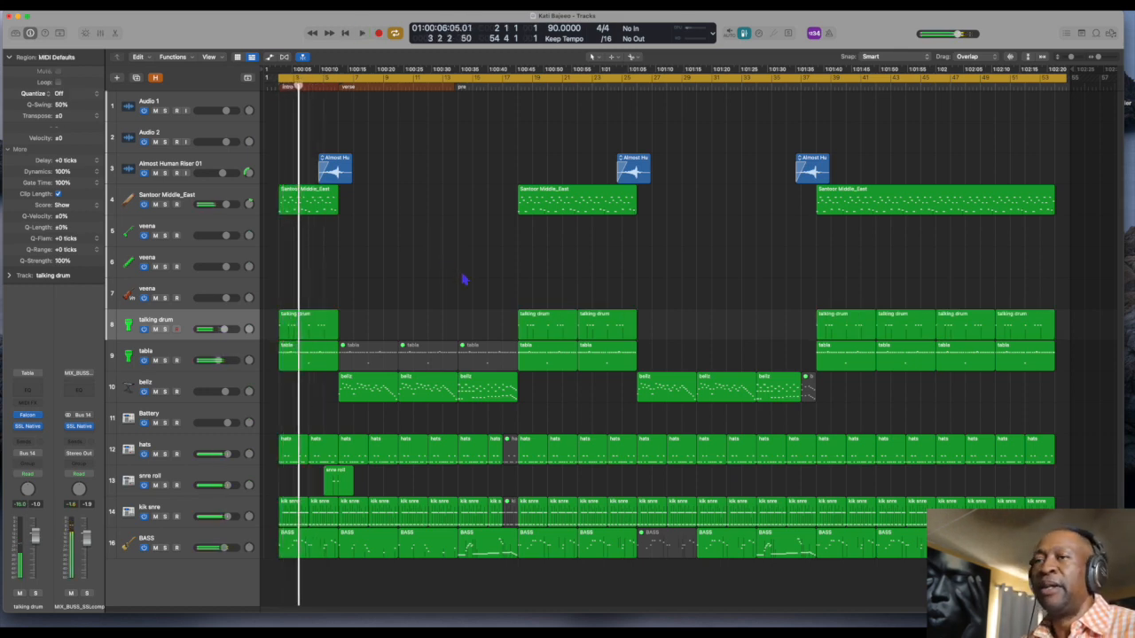
Create a new project alternative named "Send to mixer" and save the changes made to the current alternative
{"action": "left_click", "coordinate": [62, 13]}
{"action": "mouse_move", "coordinate": [124, 142]}
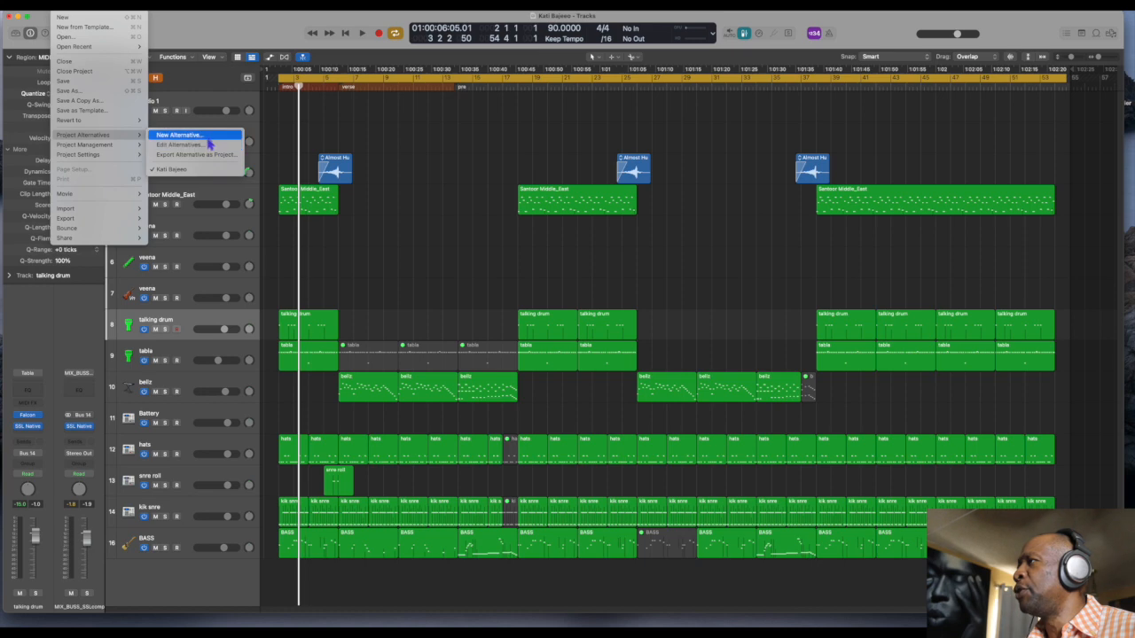
{"action": "left_click", "coordinate": [207, 137]}
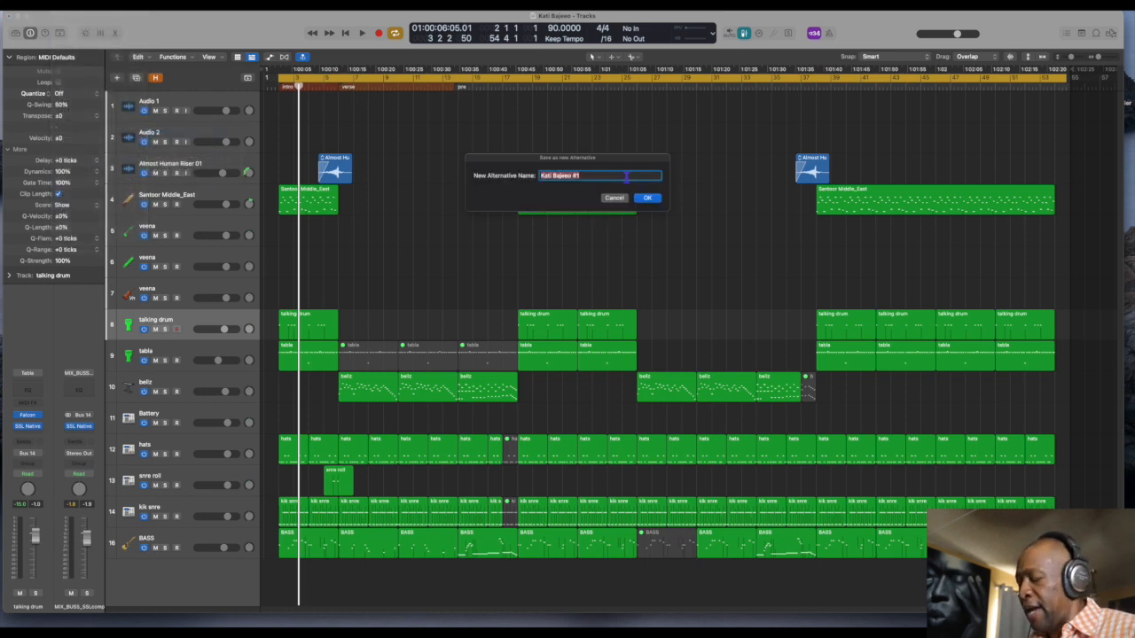
{"action": "type", "text": "Ser"}
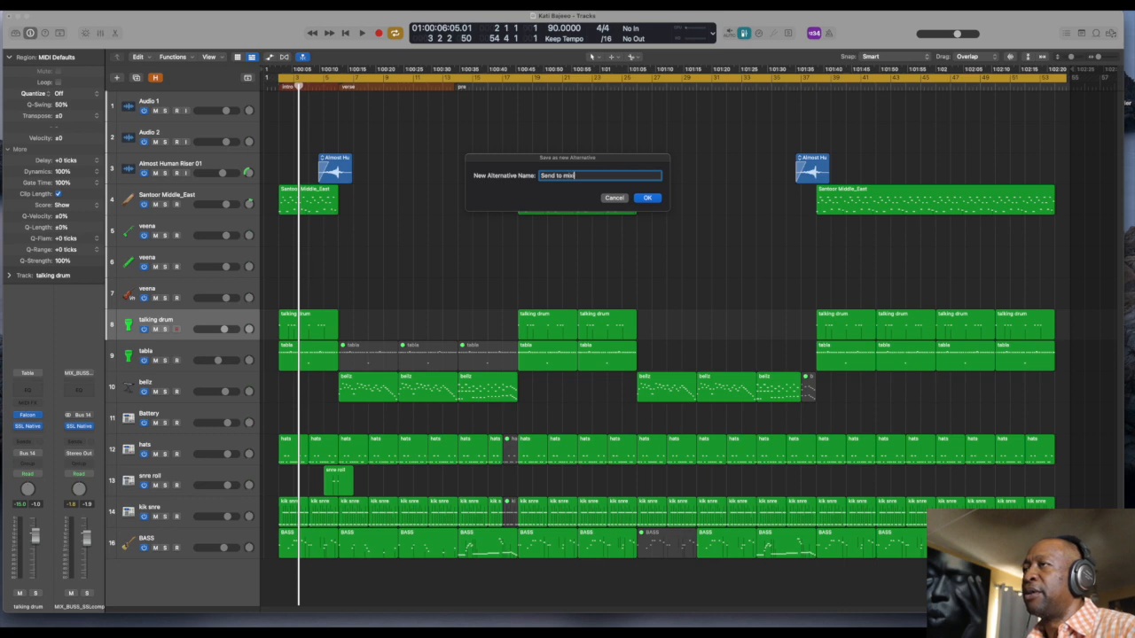
{"action": "key", "text": "Return"}
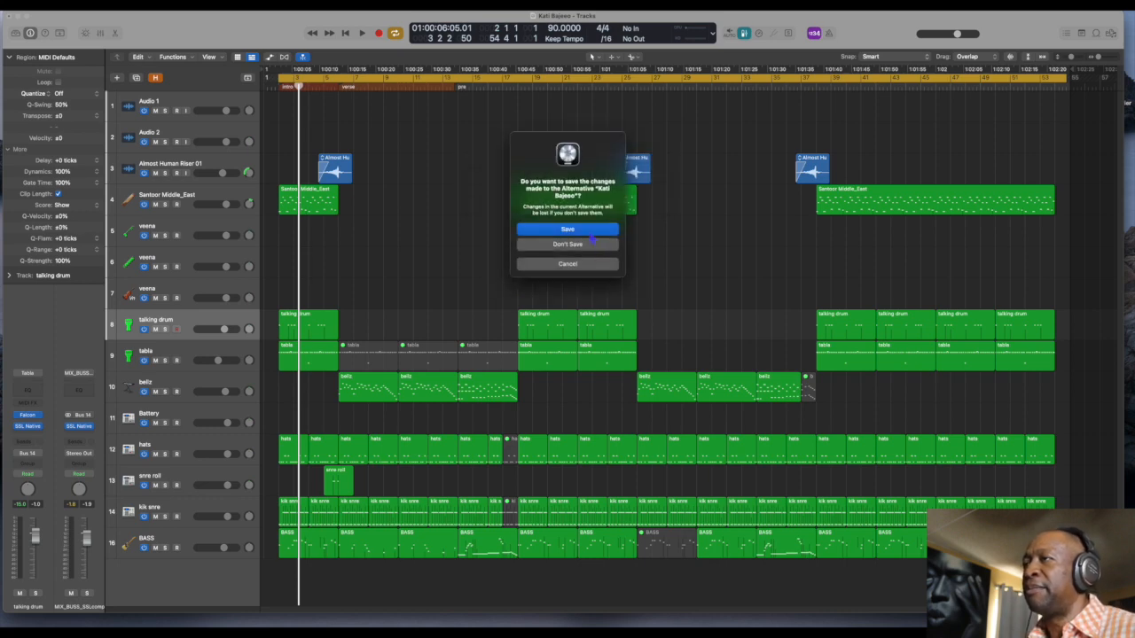
{"action": "left_click", "coordinate": [592, 232]}
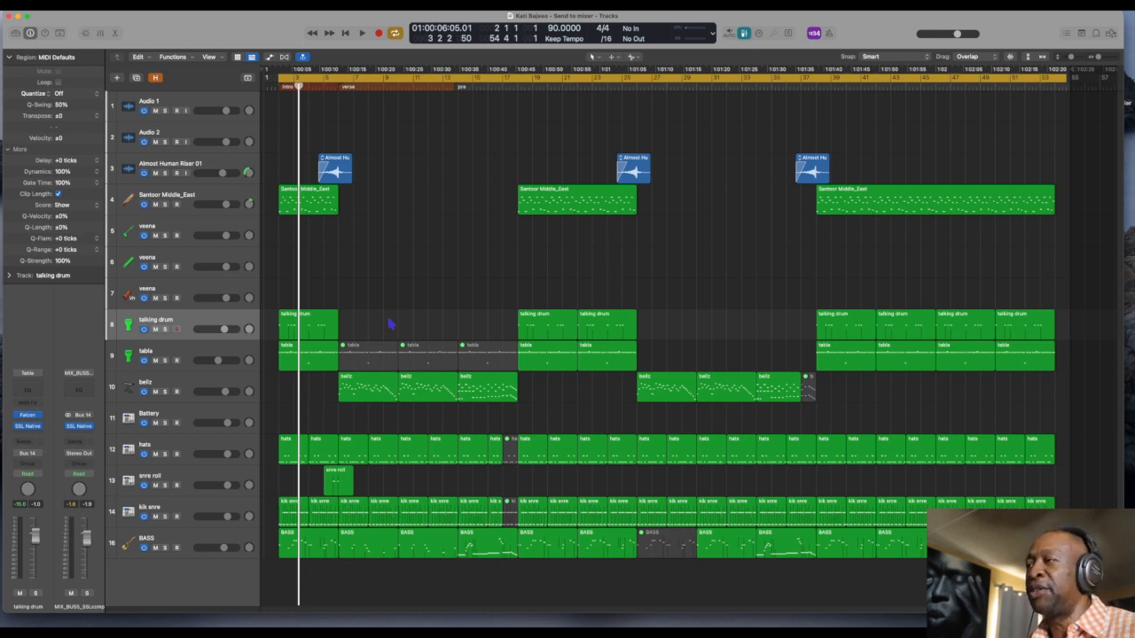
Delete the muted regions on the tabla, hats, kik snre and BASS tracks
{"action": "left_click_drag", "start_coordinate": [372, 324], "coordinate": [487, 365]}
{"action": "key", "text": "Delete"}
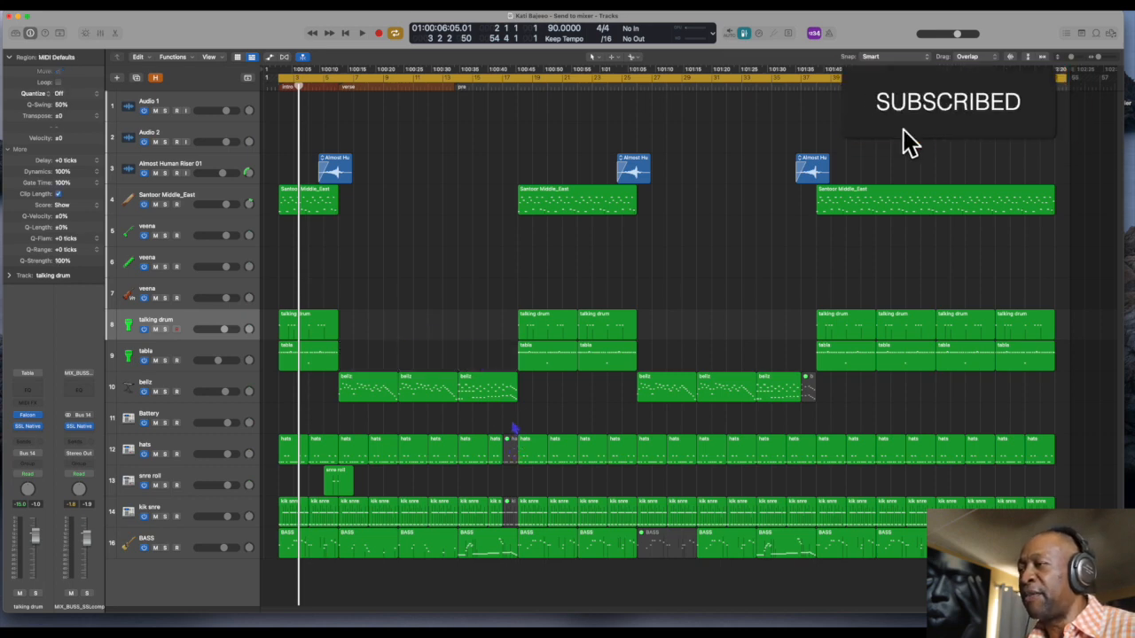
{"action": "left_click_drag", "start_coordinate": [512, 429], "coordinate": [506, 506]}
{"action": "key", "text": "Delete"}
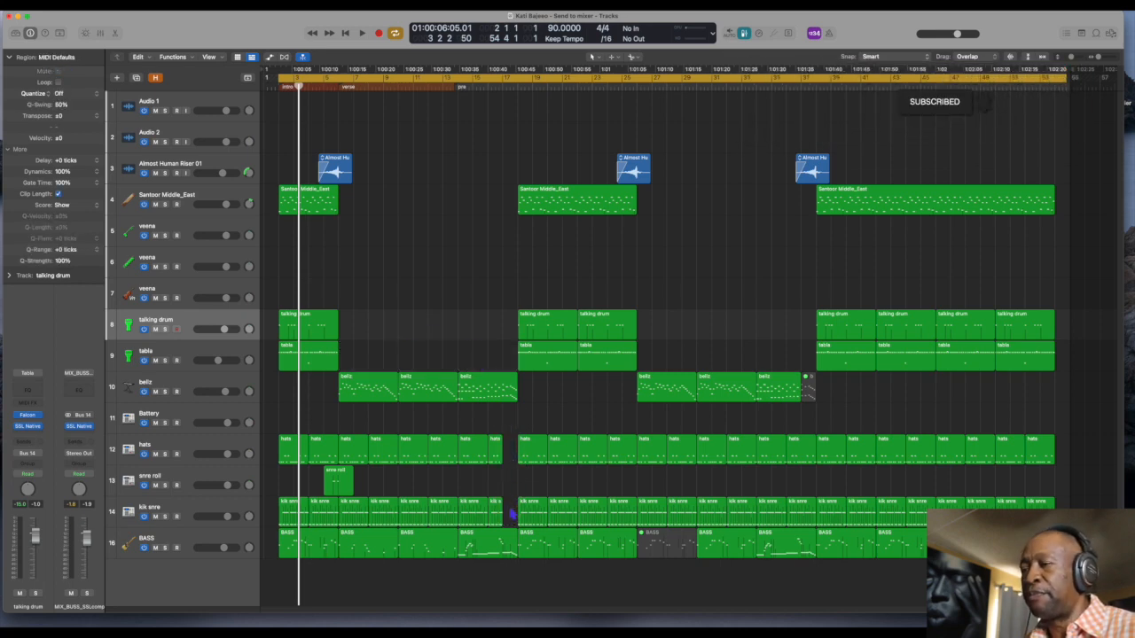
{"action": "left_click", "coordinate": [676, 554]}
{"action": "key", "text": "Delete"}
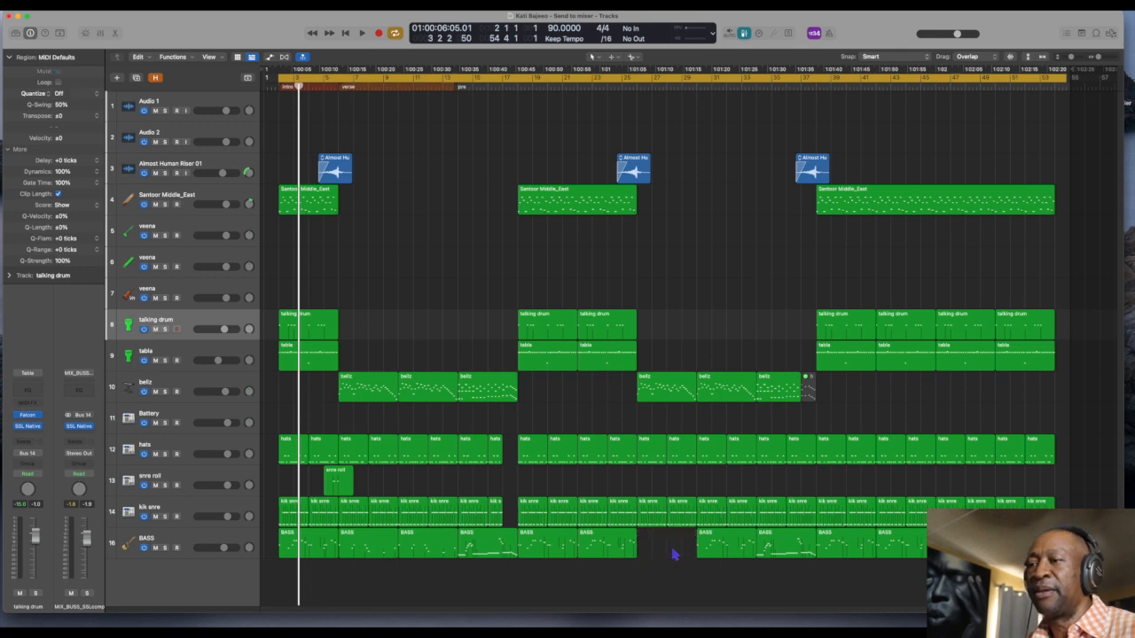
Join the regions on the Santoor Middle_East, talking drum and tabla tracks into one continuous region per track
{"action": "left_click", "coordinate": [226, 204]}
{"action": "key", "text": "super+j"}
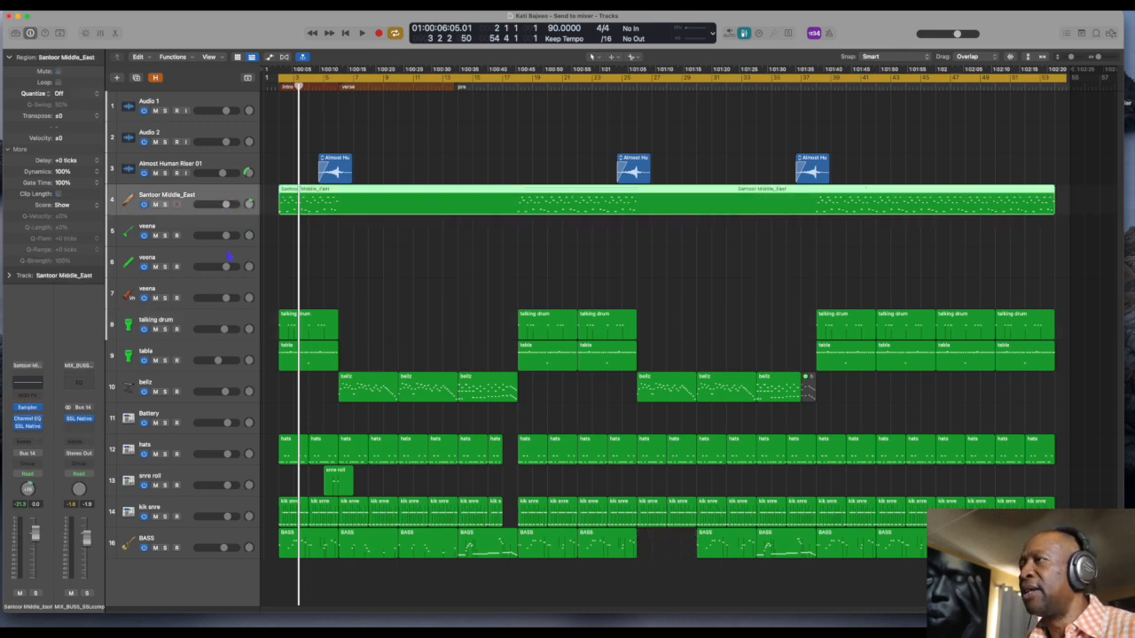
{"action": "left_click", "coordinate": [200, 324]}
{"action": "key", "text": "super+j"}
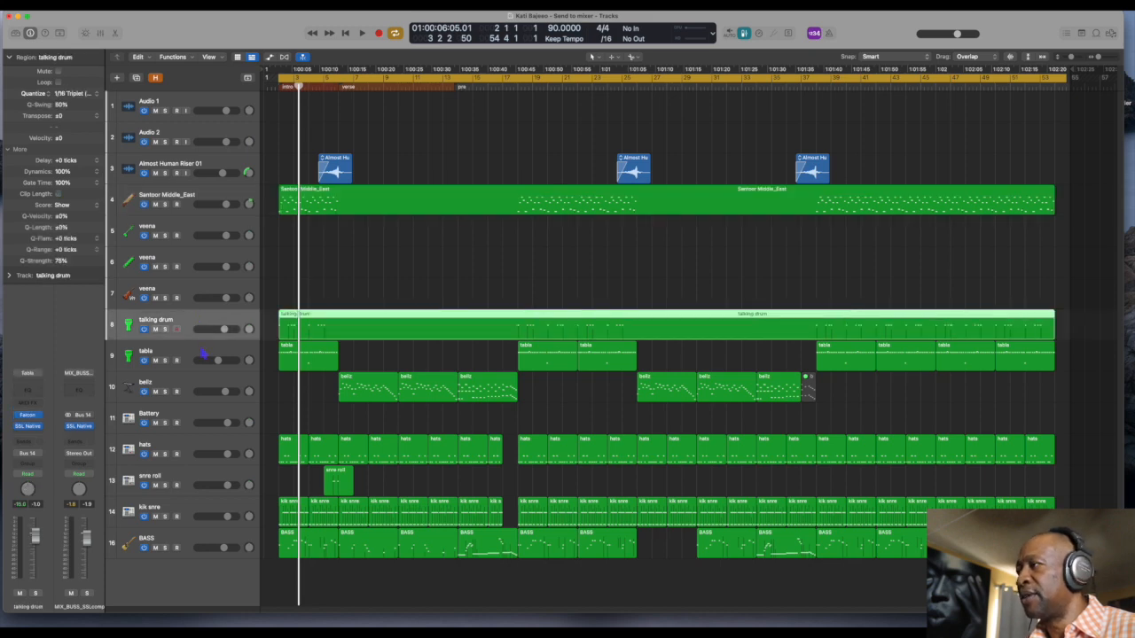
{"action": "left_click", "coordinate": [203, 355]}
{"action": "key", "text": "super+j"}
Join the bellz track's regions with muted ones excluded, and delete the leftover muted region at its end
{"action": "left_click", "coordinate": [204, 383]}
{"action": "key", "text": "super+j"}
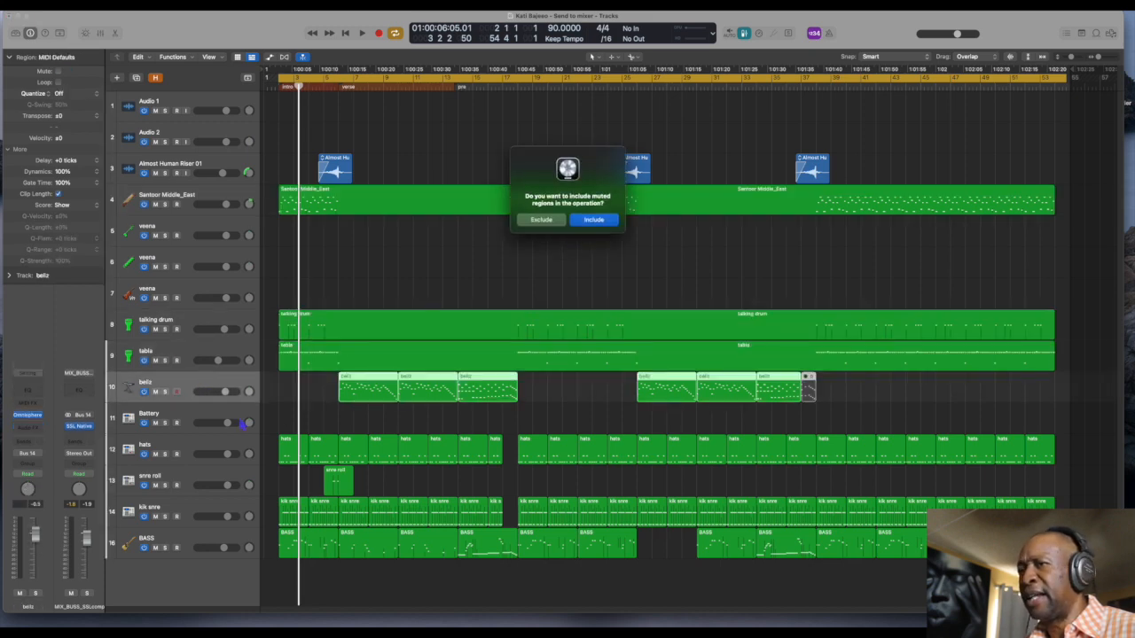
{"action": "left_click", "coordinate": [541, 220]}
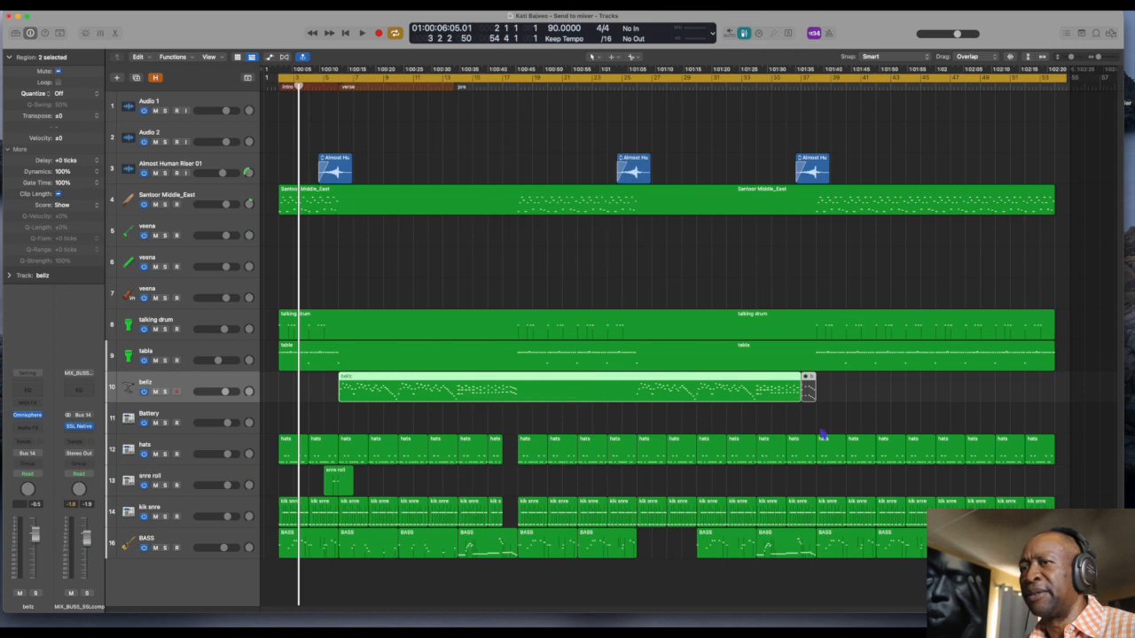
{"action": "left_click", "coordinate": [822, 424]}
{"action": "left_click", "coordinate": [808, 390]}
{"action": "key", "text": "Delete"}
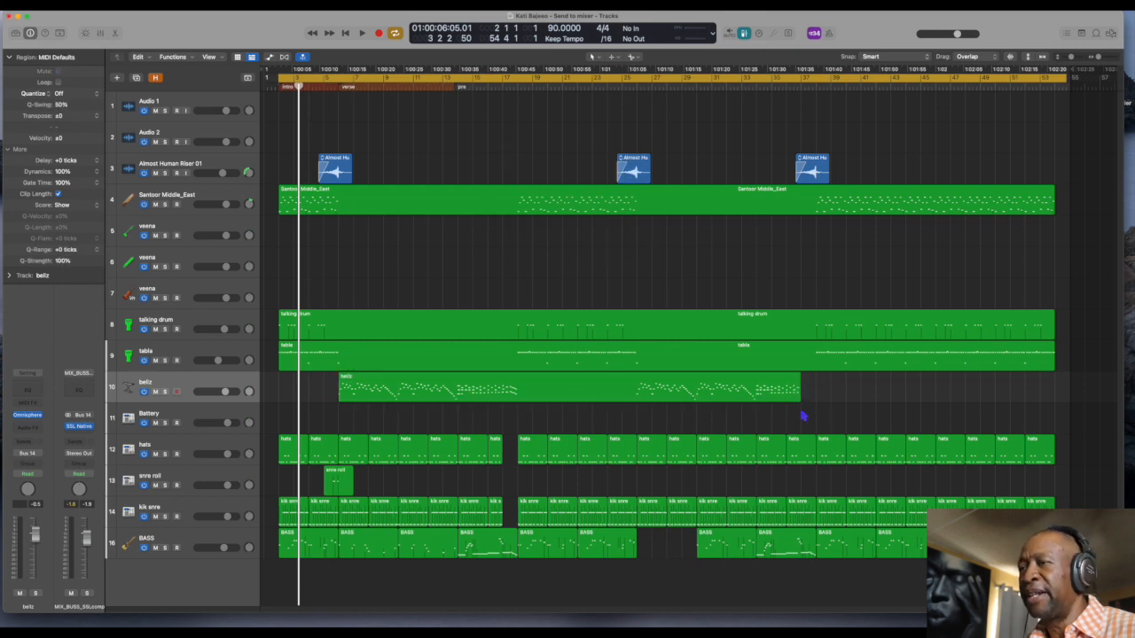
Join the regions on the hats, kik snre and BASS tracks into one continuous region per track
{"action": "left_click", "coordinate": [198, 446]}
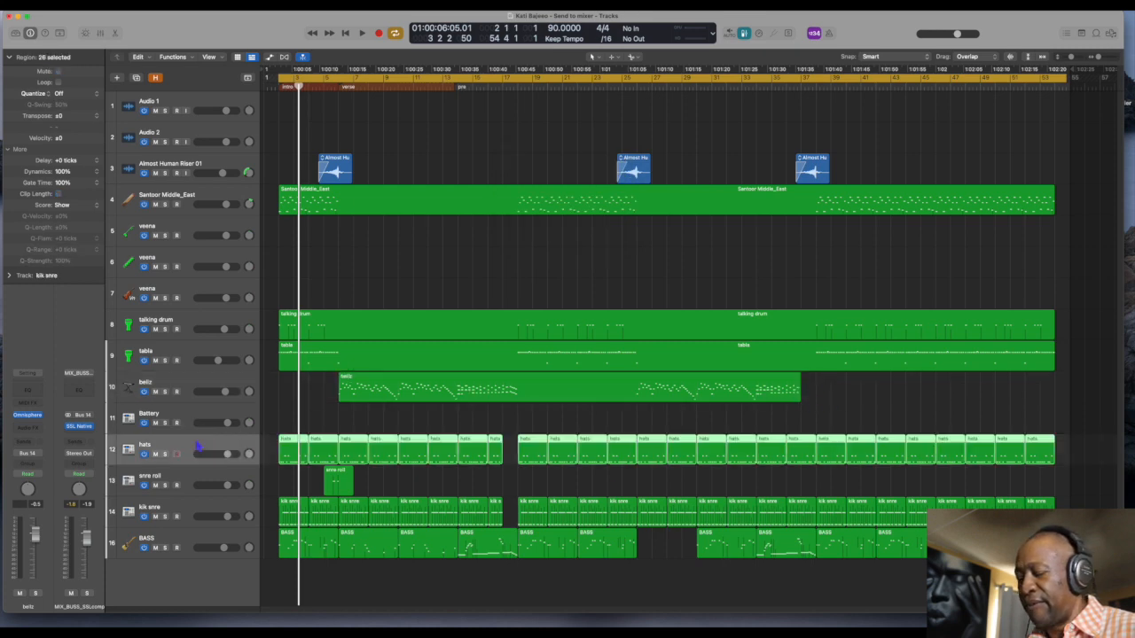
{"action": "key", "text": "super+j"}
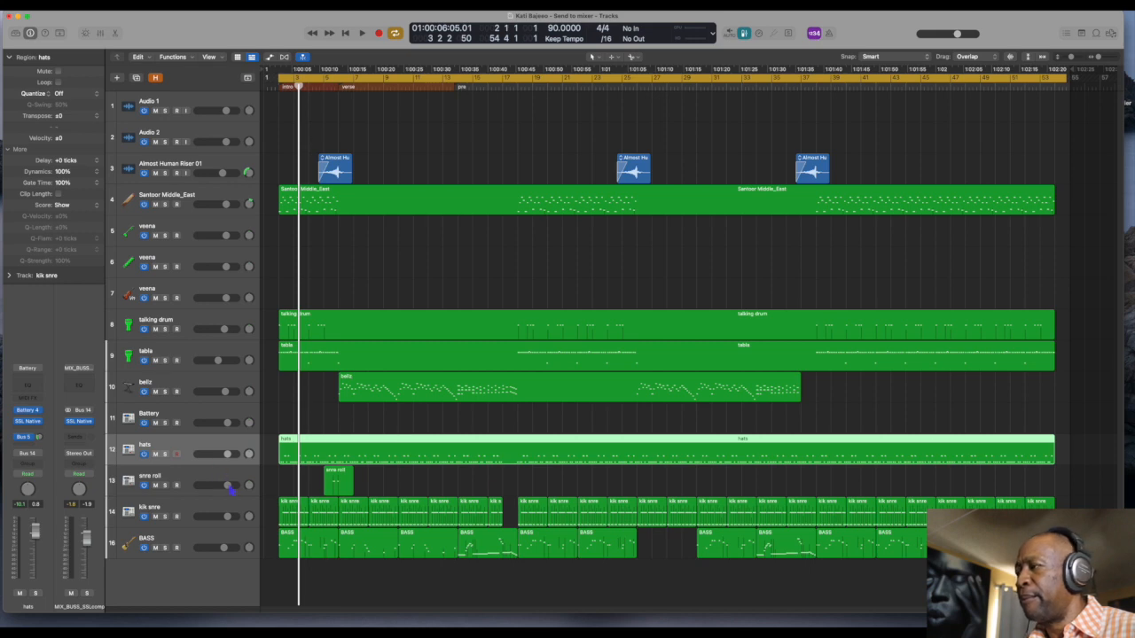
{"action": "left_click", "coordinate": [215, 507]}
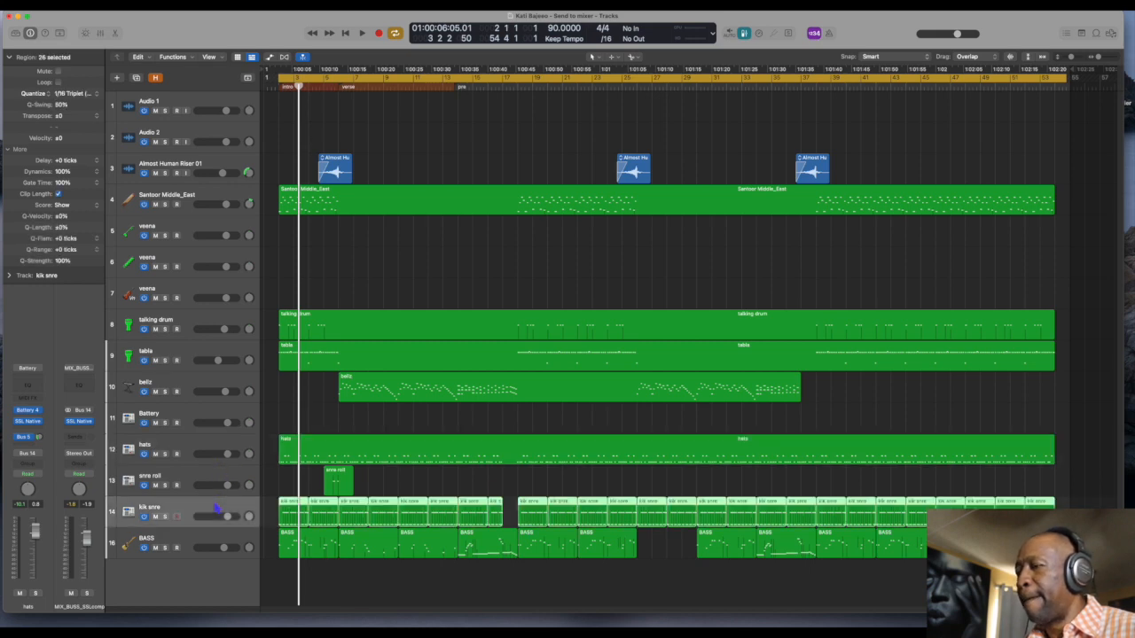
{"action": "key", "text": "super+j"}
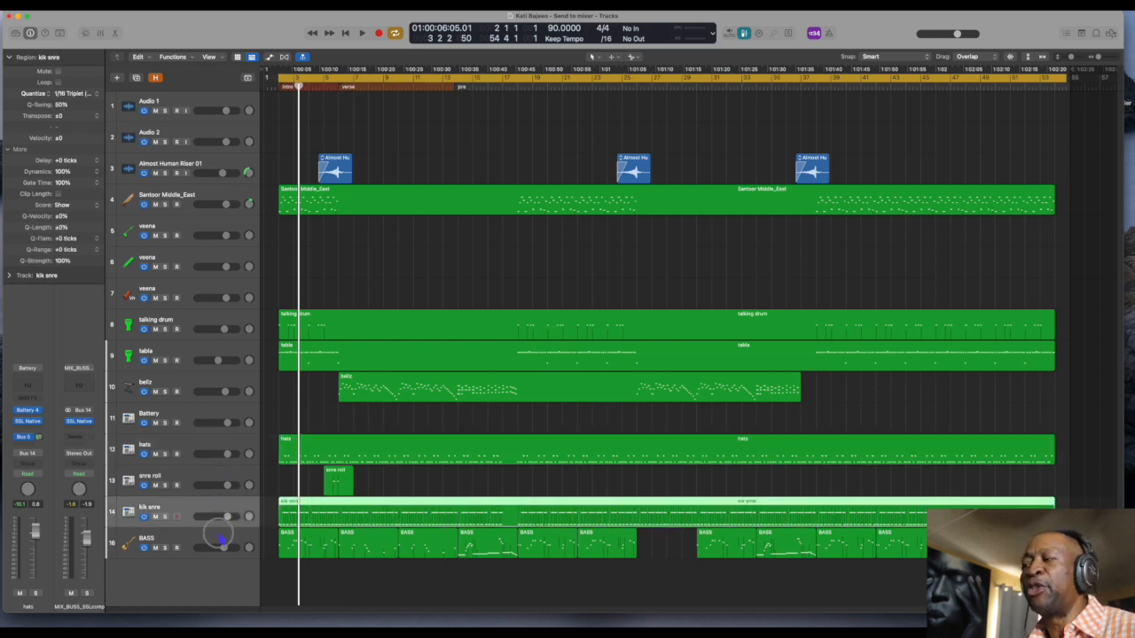
{"action": "left_click", "coordinate": [222, 542]}
{"action": "key", "text": "super+j"}
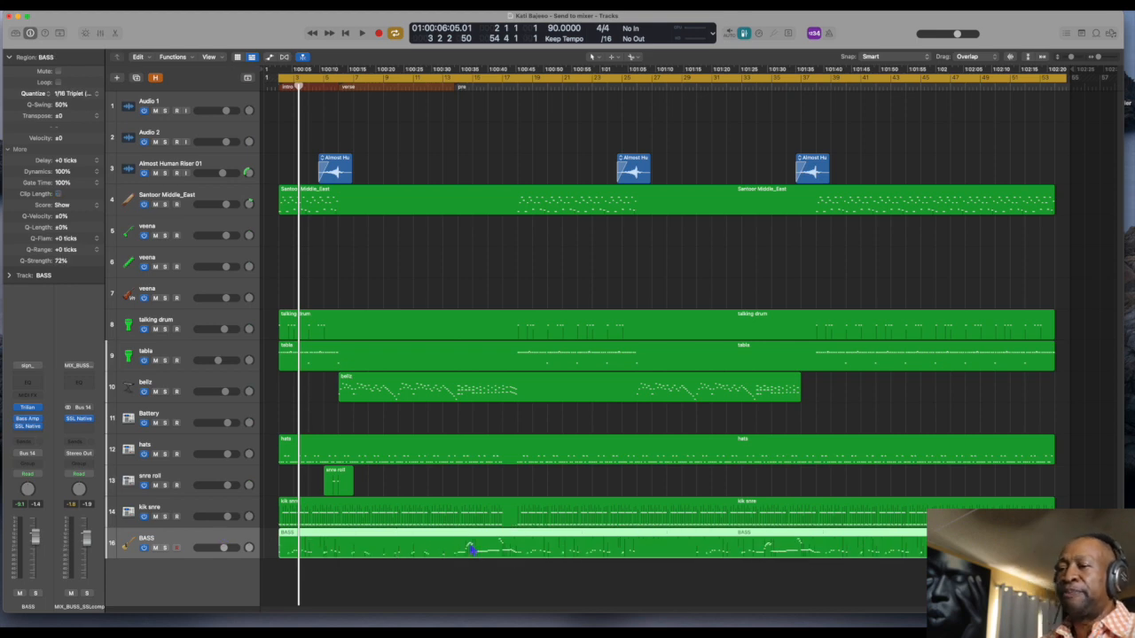
Solo the joined BASS region and play it back
{"action": "key", "text": "ctrl+s"}
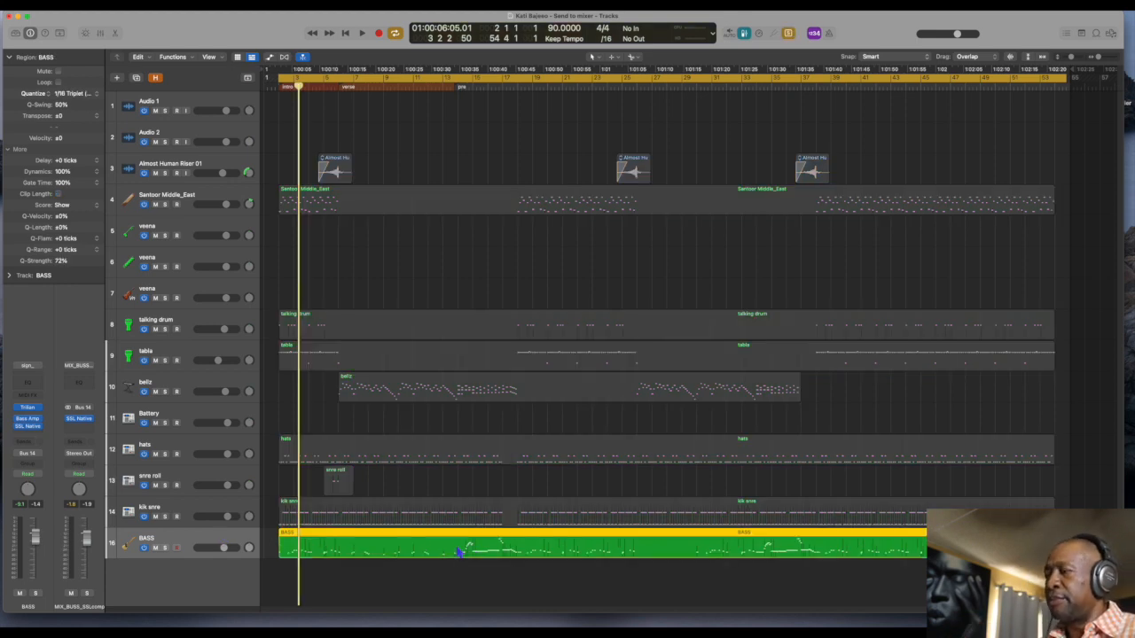
{"action": "key", "text": "space"}
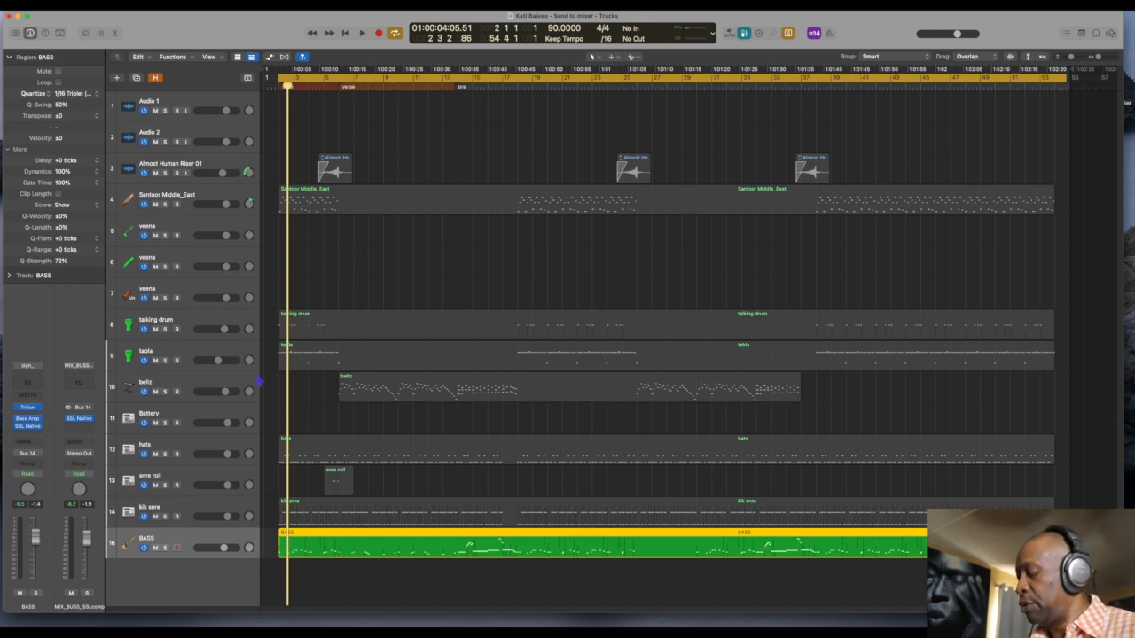
Bounce the BASS region in place to a new track named BASS_bip, muting the source, including the audio tail and leaving effect plug-ins active
{"action": "key", "text": "ctrl+b"}
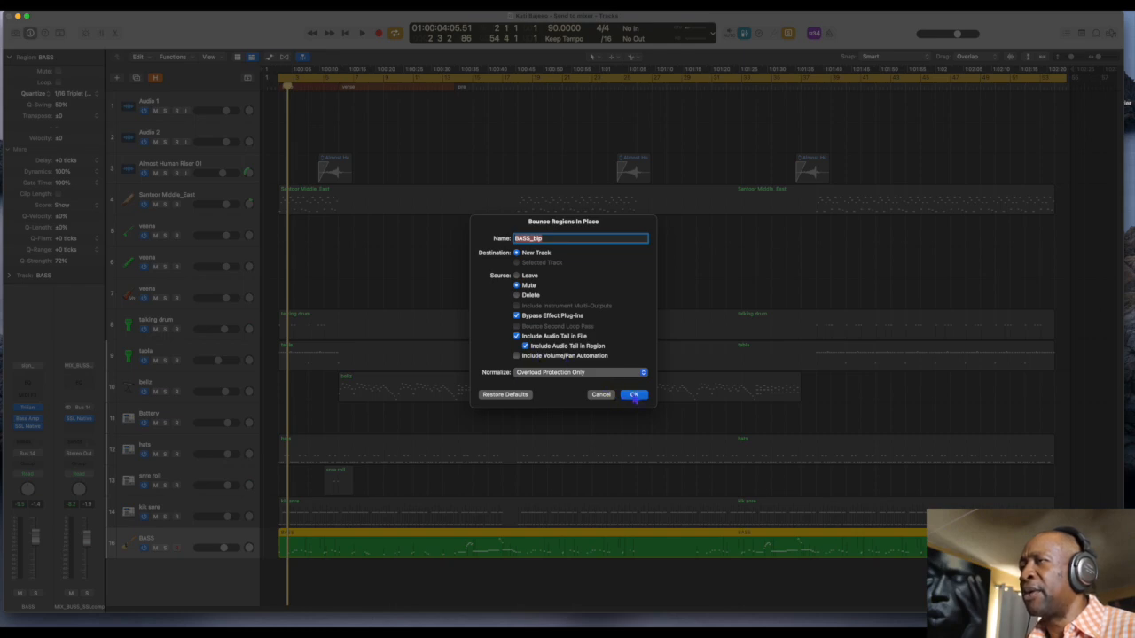
{"action": "left_click", "coordinate": [601, 394]}
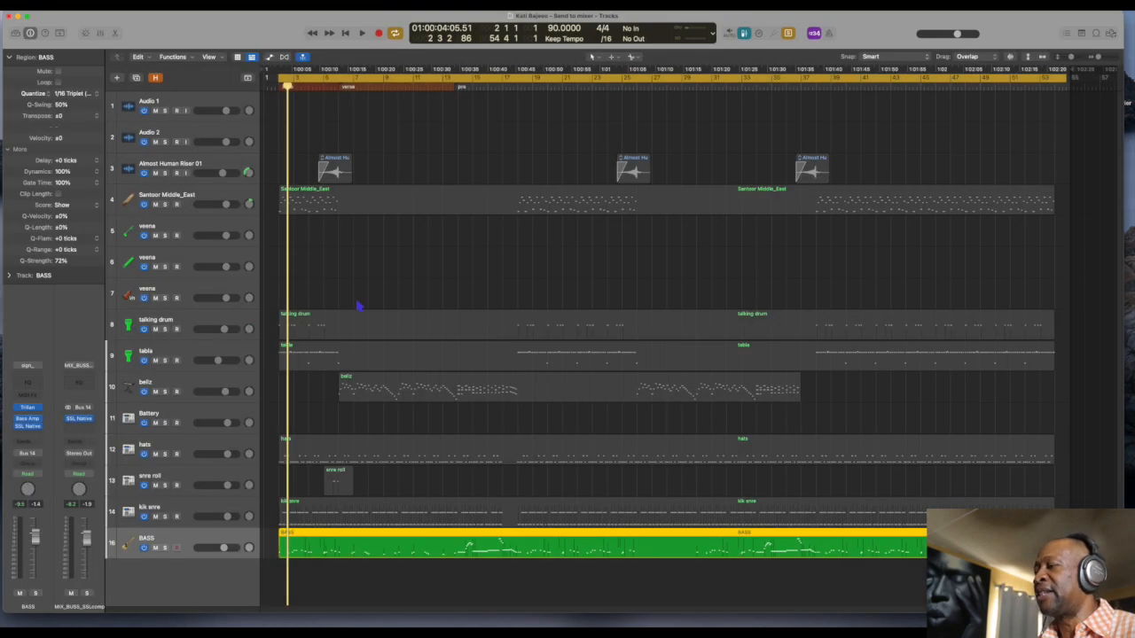
{"action": "left_click", "coordinate": [66, 10]}
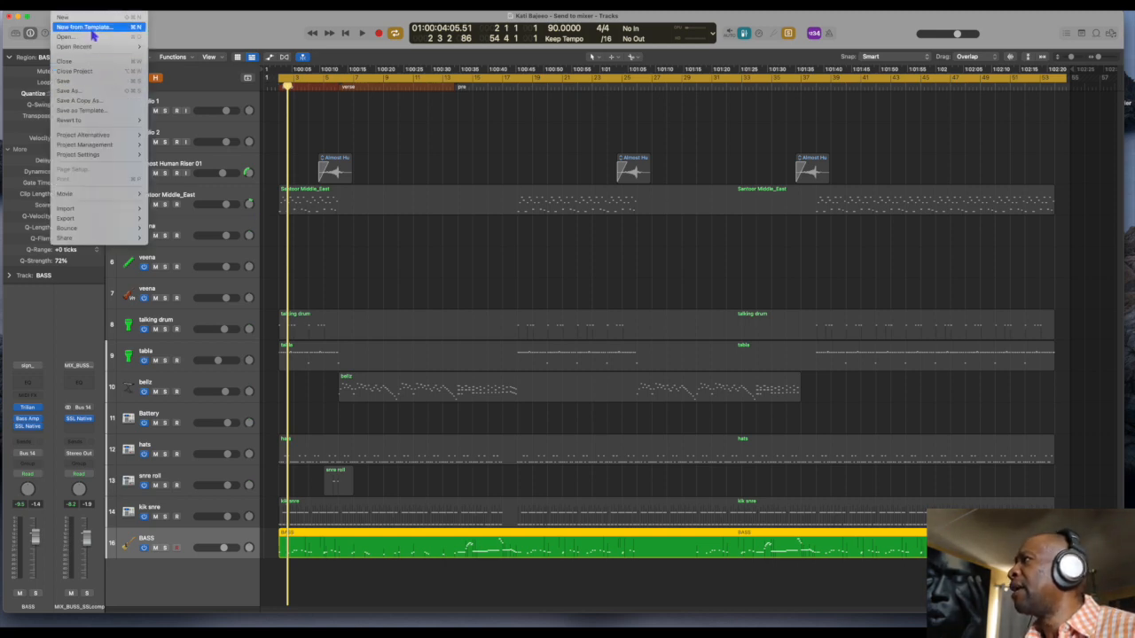
{"action": "mouse_move", "coordinate": [88, 13]}
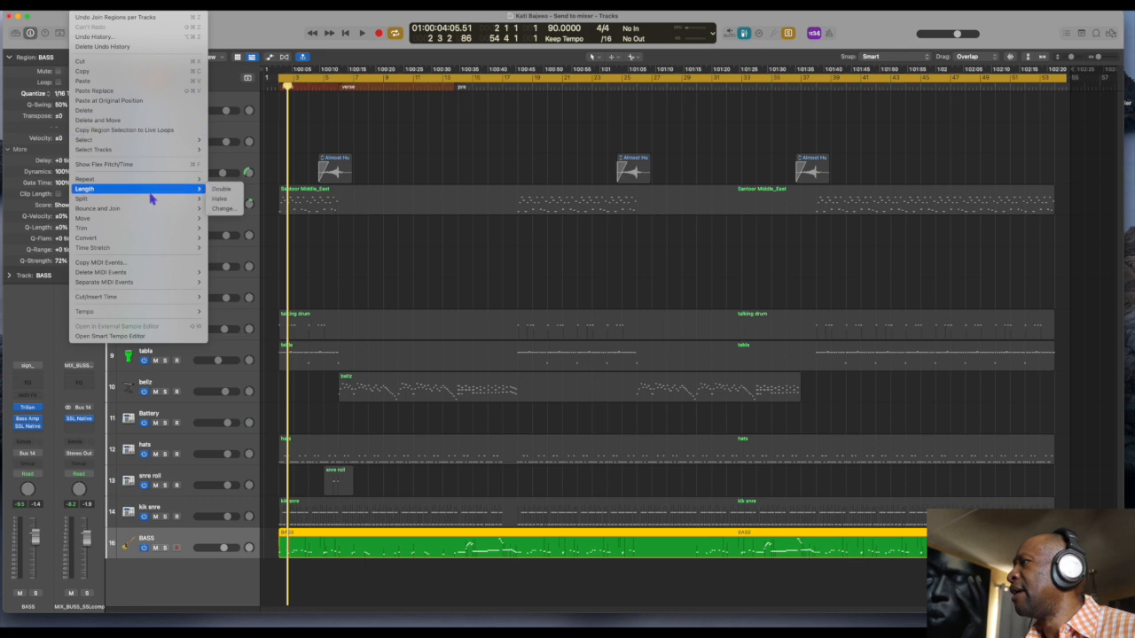
{"action": "mouse_move", "coordinate": [155, 211]}
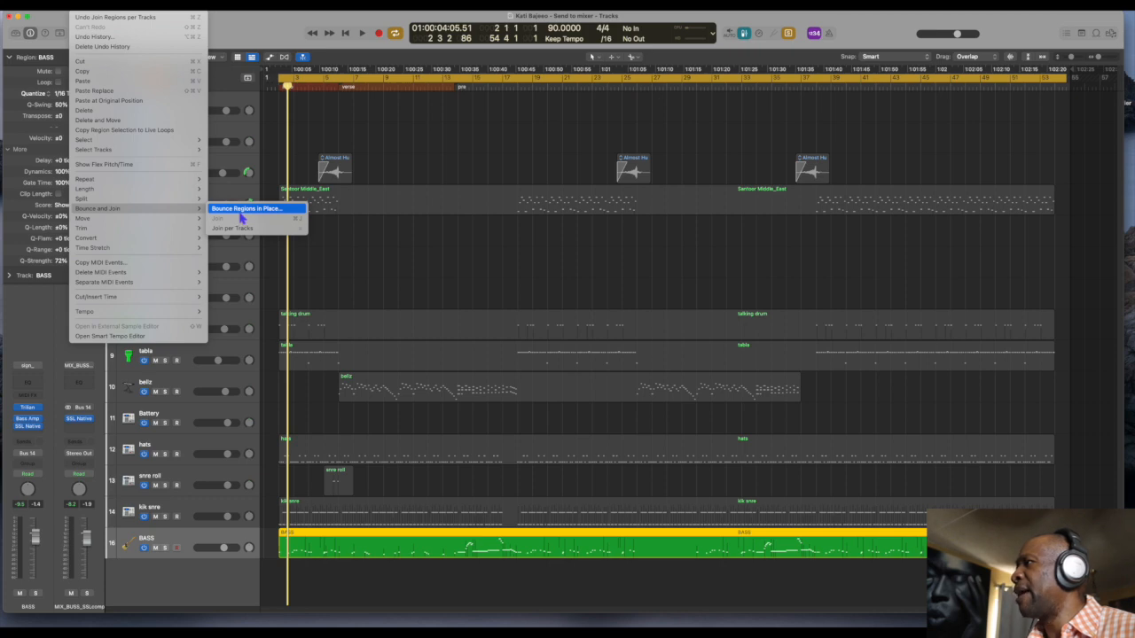
{"action": "left_click", "coordinate": [240, 211]}
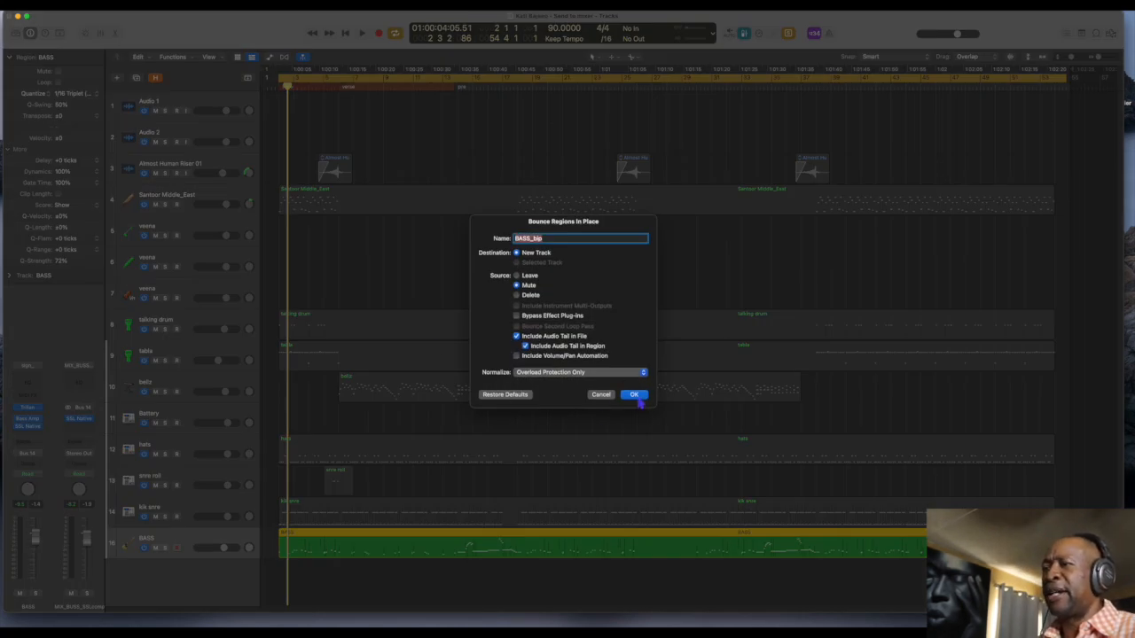
{"action": "left_click", "coordinate": [633, 394]}
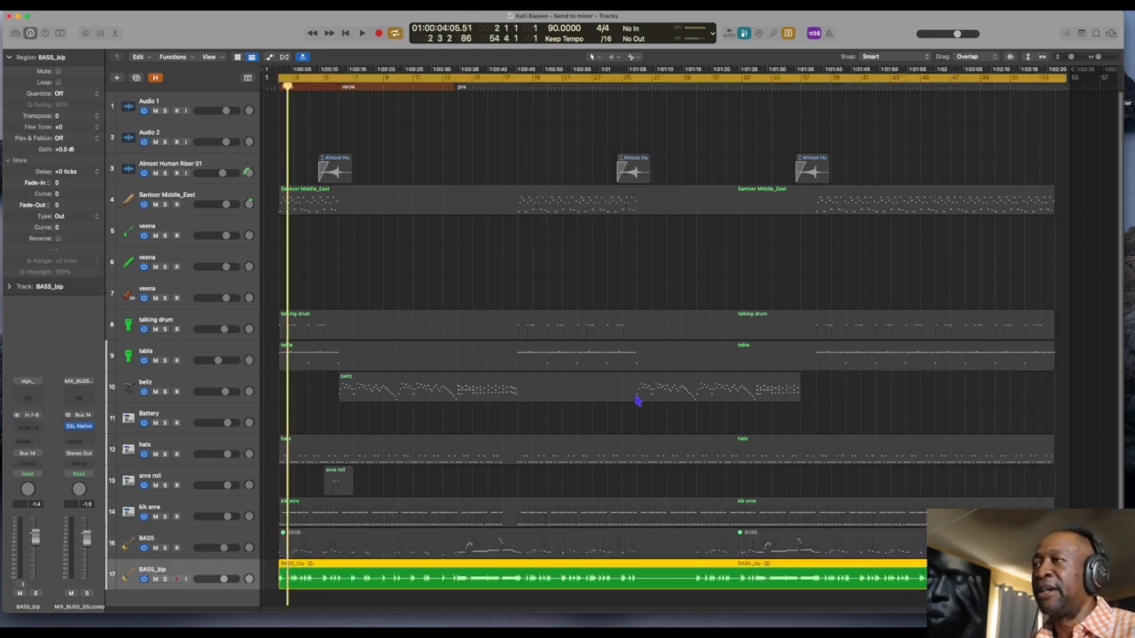
Switch the BASS_bip track to mono and bounce its region in place to another new track, muting the source, then select the original BASS_bip track
{"action": "scroll", "coordinate": [312, 529], "scroll_direction": "down", "scroll_amount": 1}
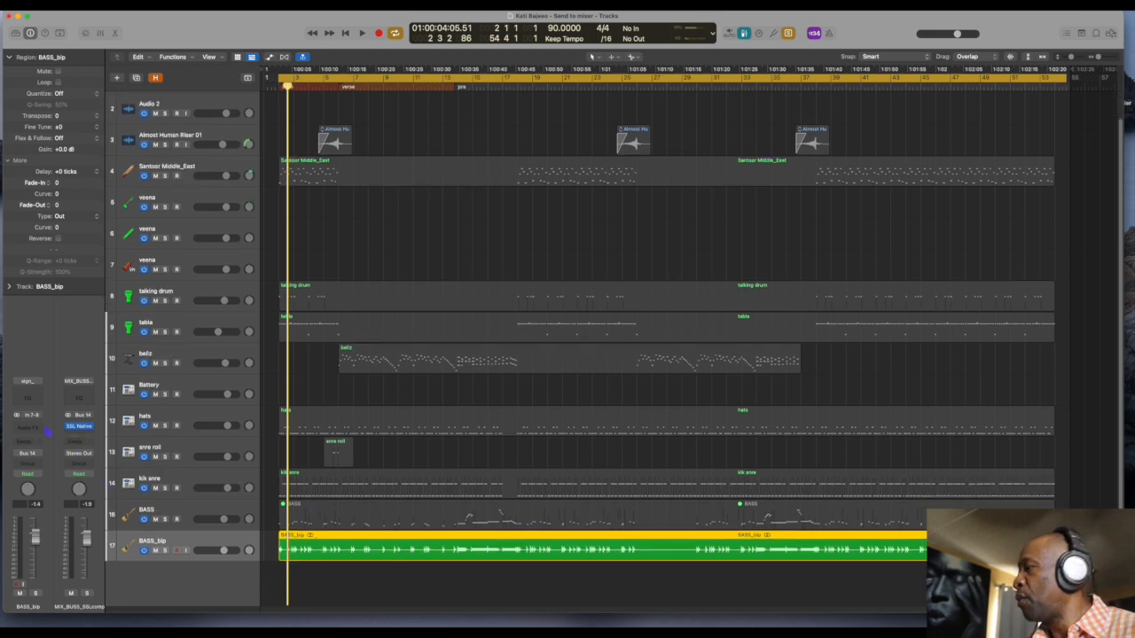
{"action": "left_click", "coordinate": [17, 414]}
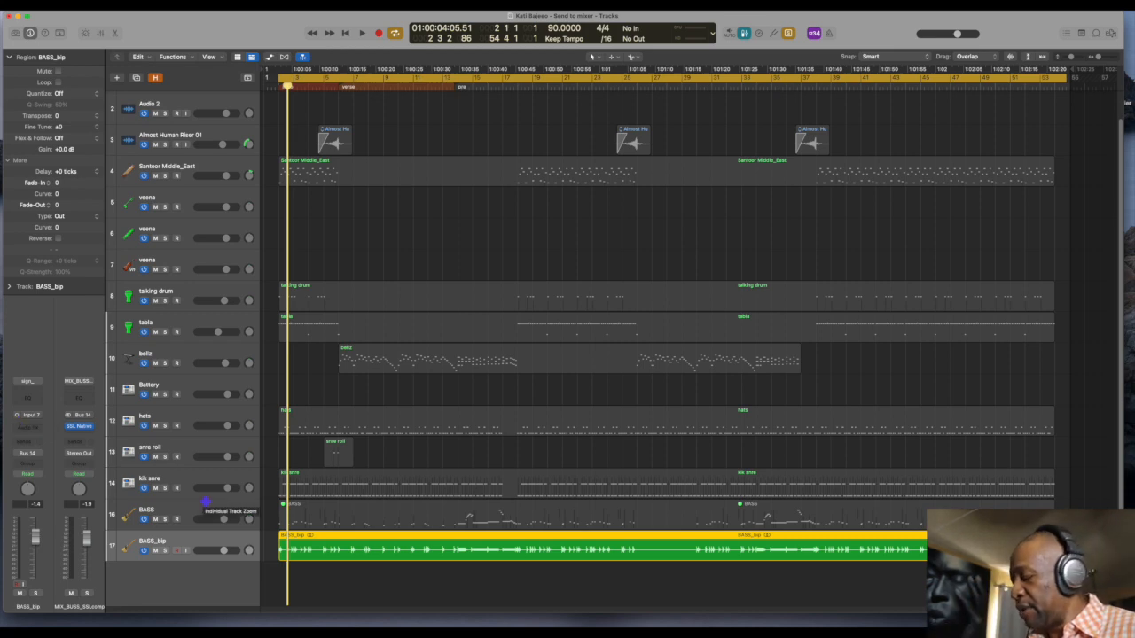
{"action": "key", "text": "ctrl+b"}
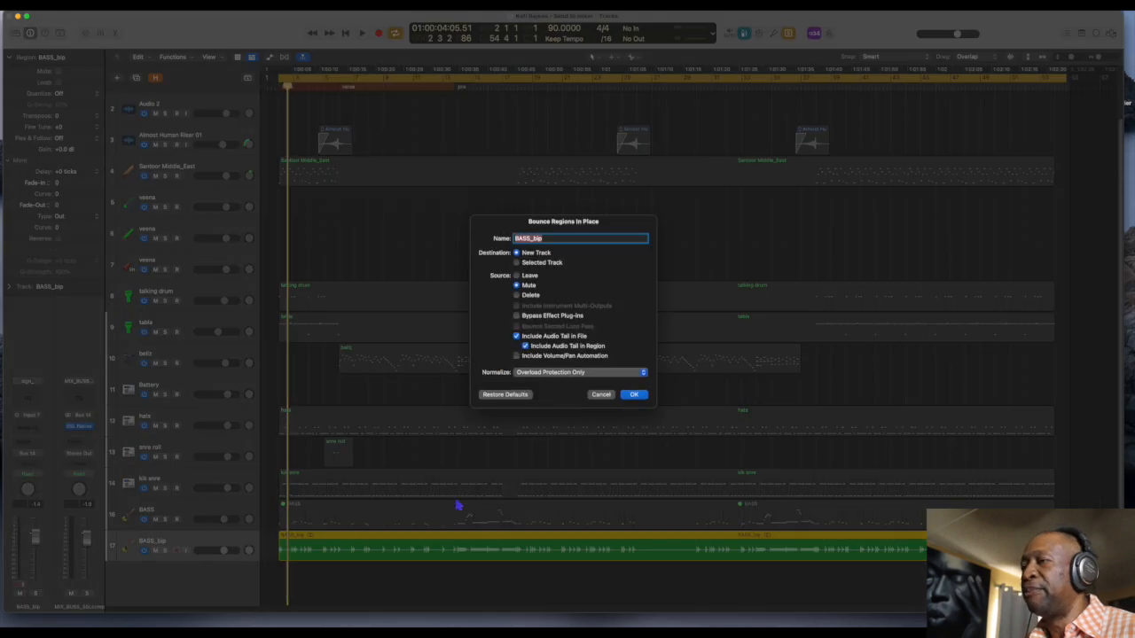
{"action": "left_click", "coordinate": [634, 395]}
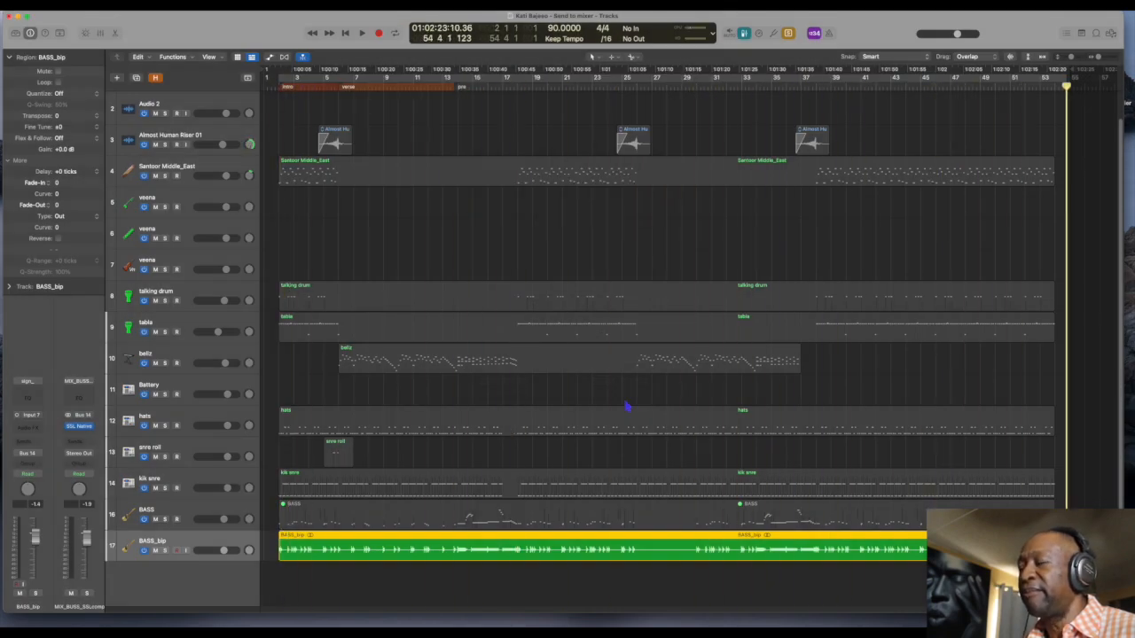
{"action": "left_click", "coordinate": [240, 545]}
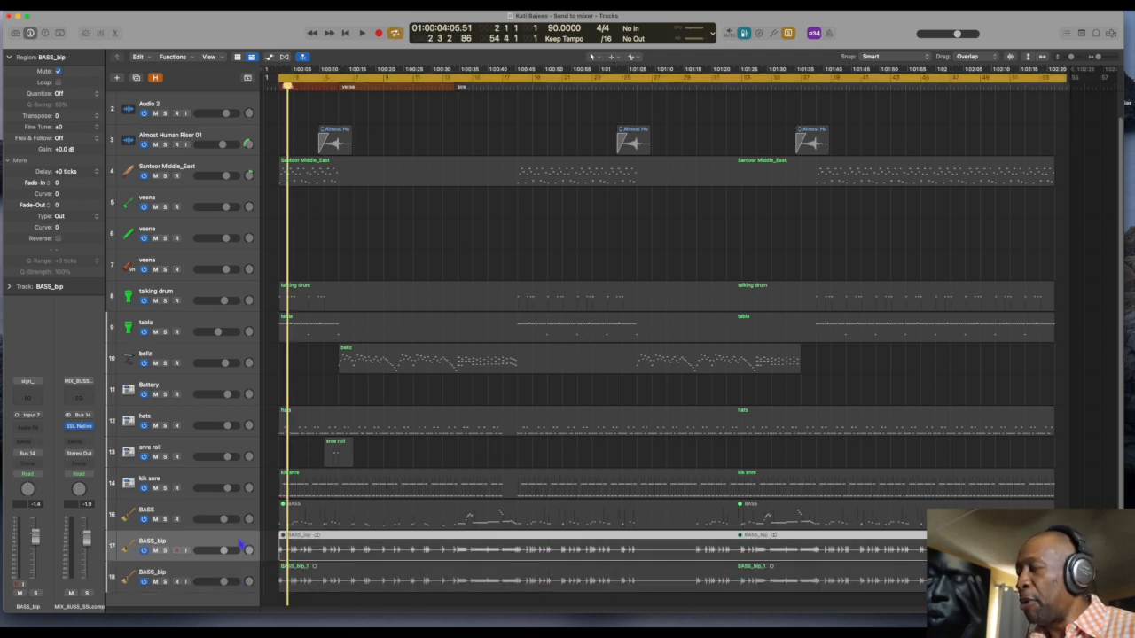
Hide the stereo BASS_bip track and the source BASS instrument track, leaving the mono BASS_bip track in view
{"action": "key", "text": "super+BackSpace"}
{"action": "left_click", "coordinate": [236, 519]}
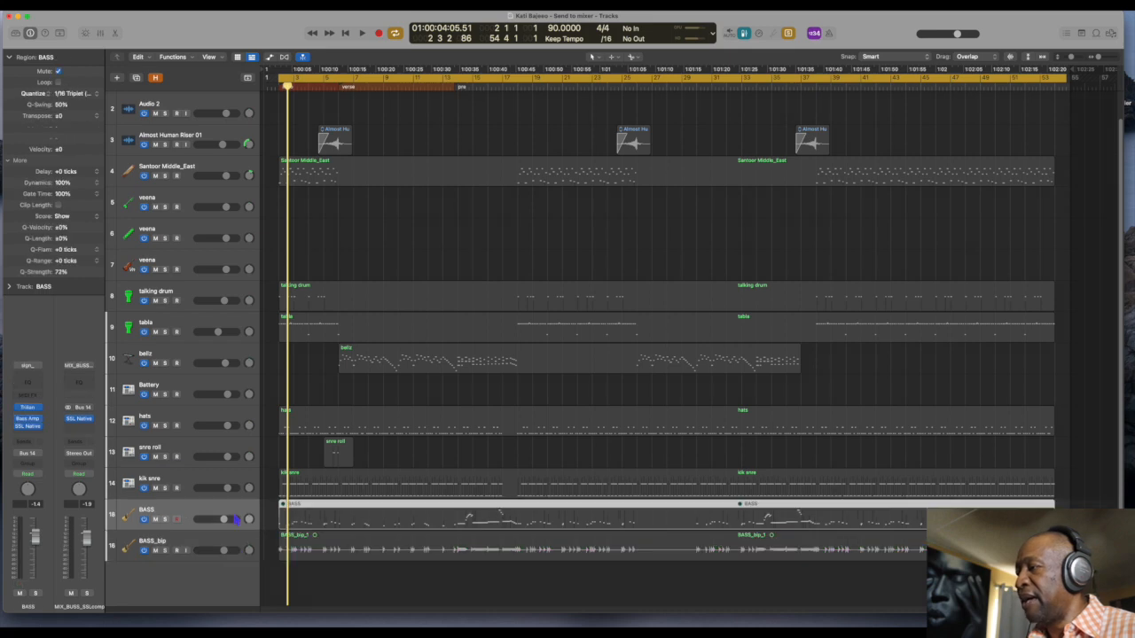
{"action": "key", "text": "super+BackSpace"}
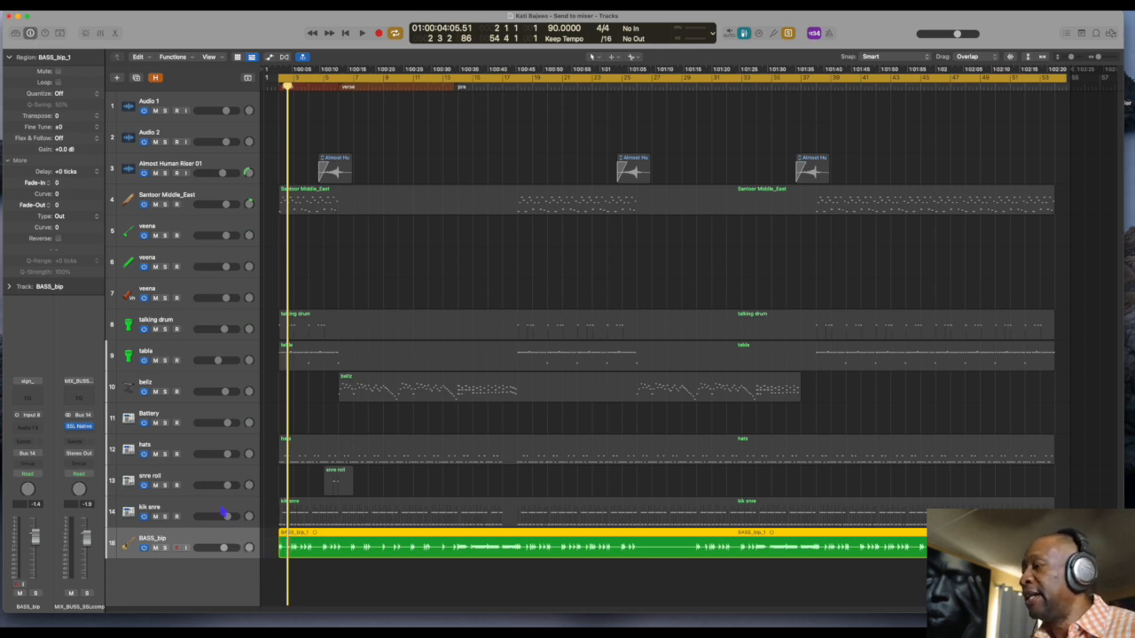
Play back the kik snre region and separate it by note pitch onto individual tracks
{"action": "left_click", "coordinate": [214, 507]}
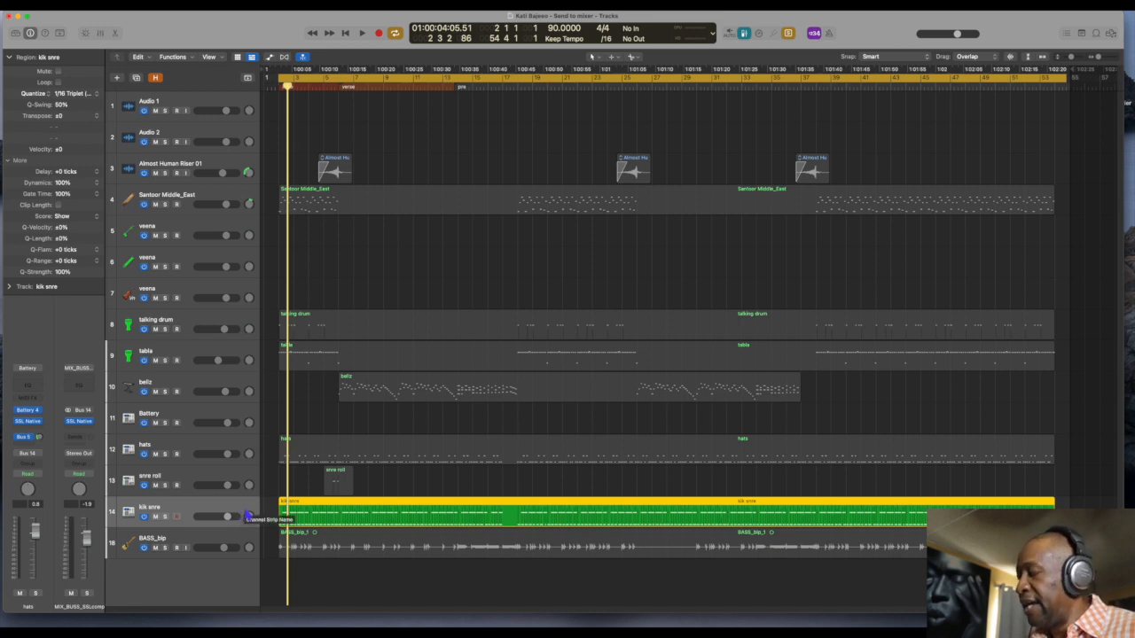
{"action": "key", "text": "space"}
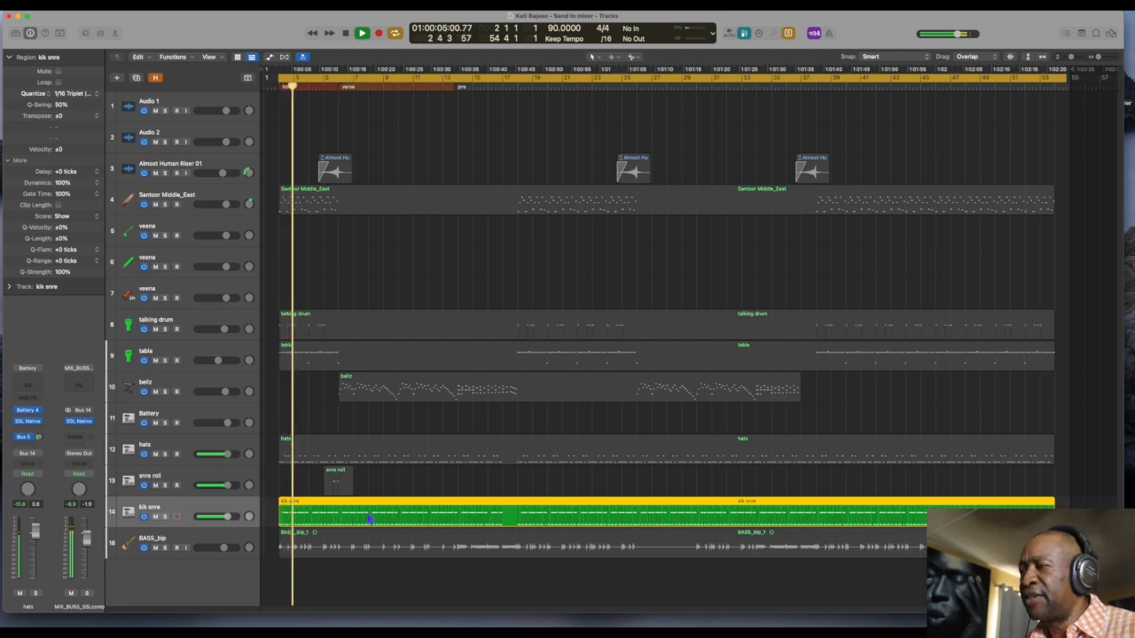
{"action": "key", "text": "space"}
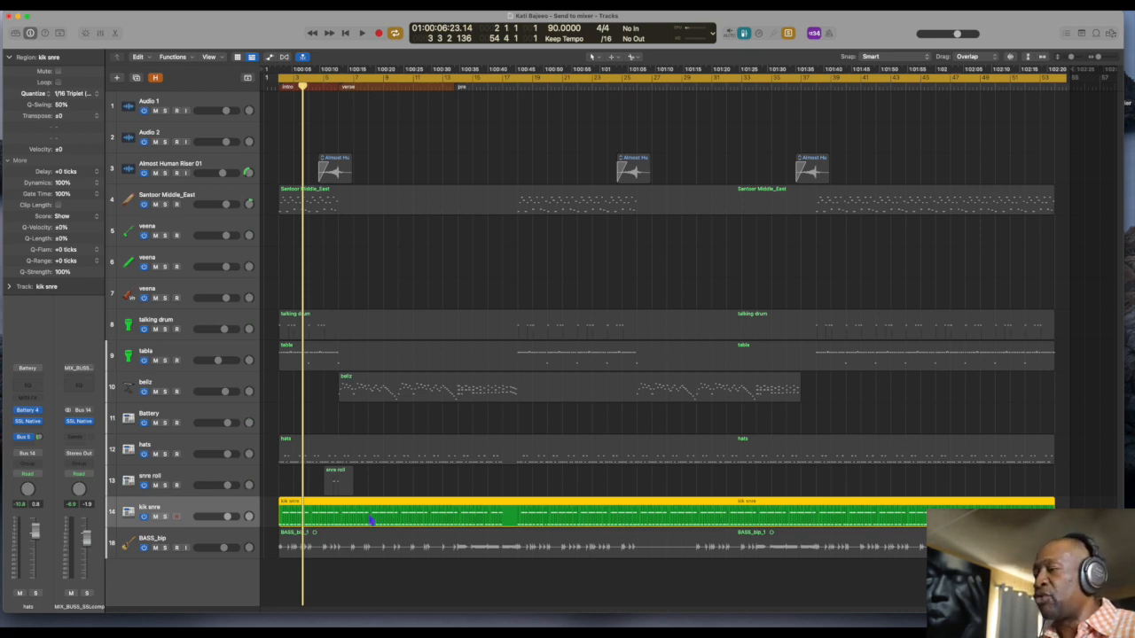
{"action": "right_click", "coordinate": [371, 521]}
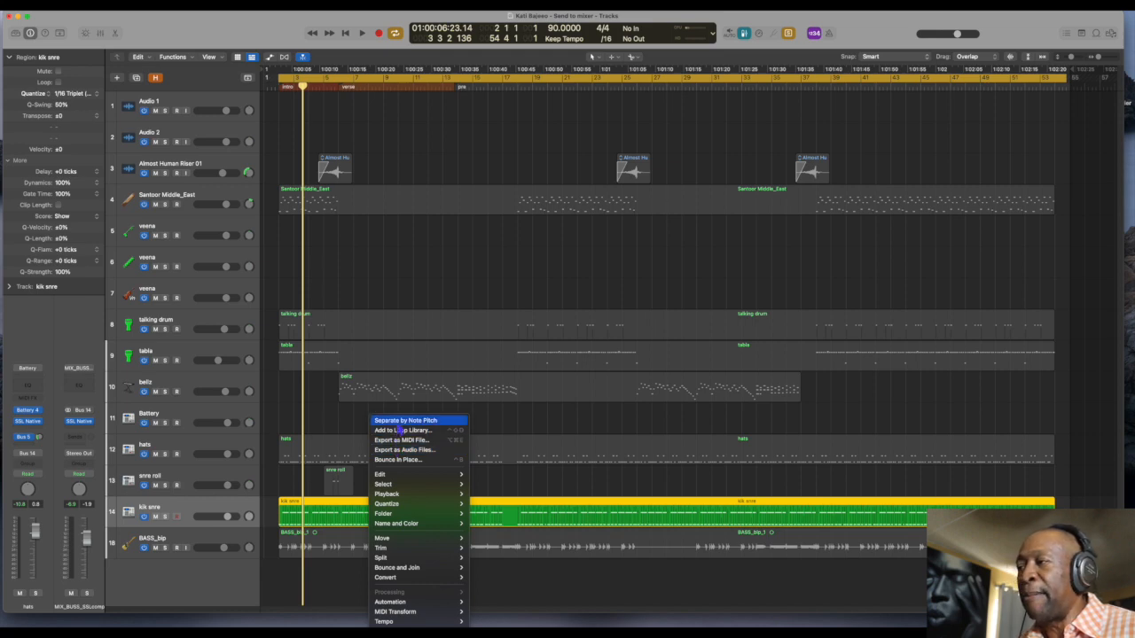
{"action": "left_click", "coordinate": [399, 422]}
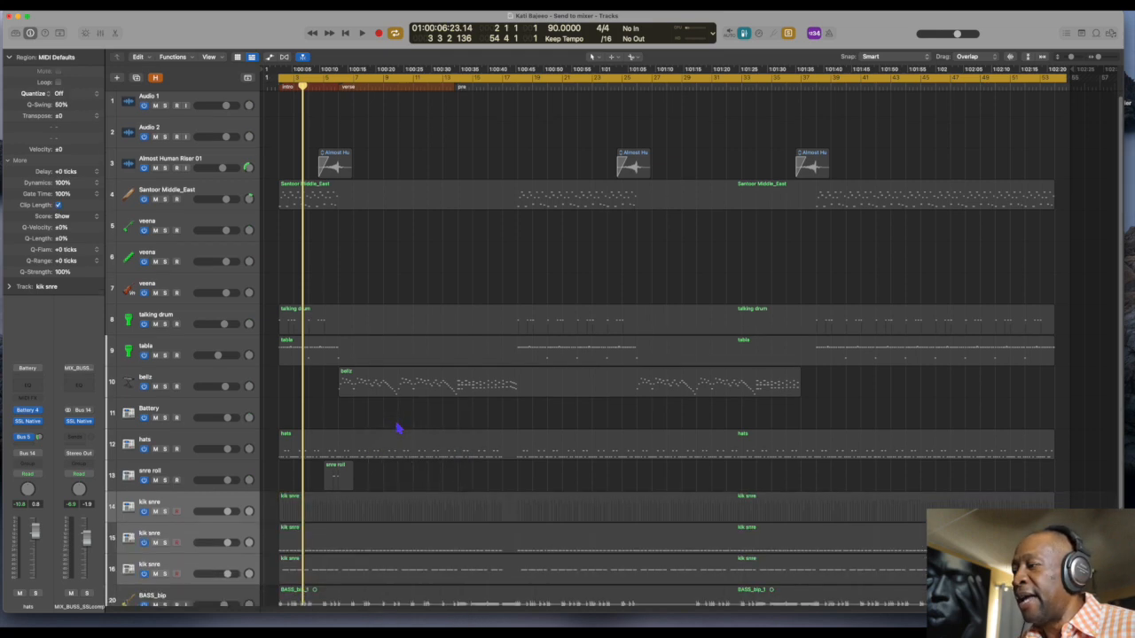
Bounce the lowest kik snre region in place to new track kik snre_bip, bypassing effect plug-ins and muting the source, and hide the source track
{"action": "scroll", "coordinate": [397, 431], "scroll_direction": "down", "scroll_amount": 2}
{"action": "left_click", "coordinate": [199, 513]}
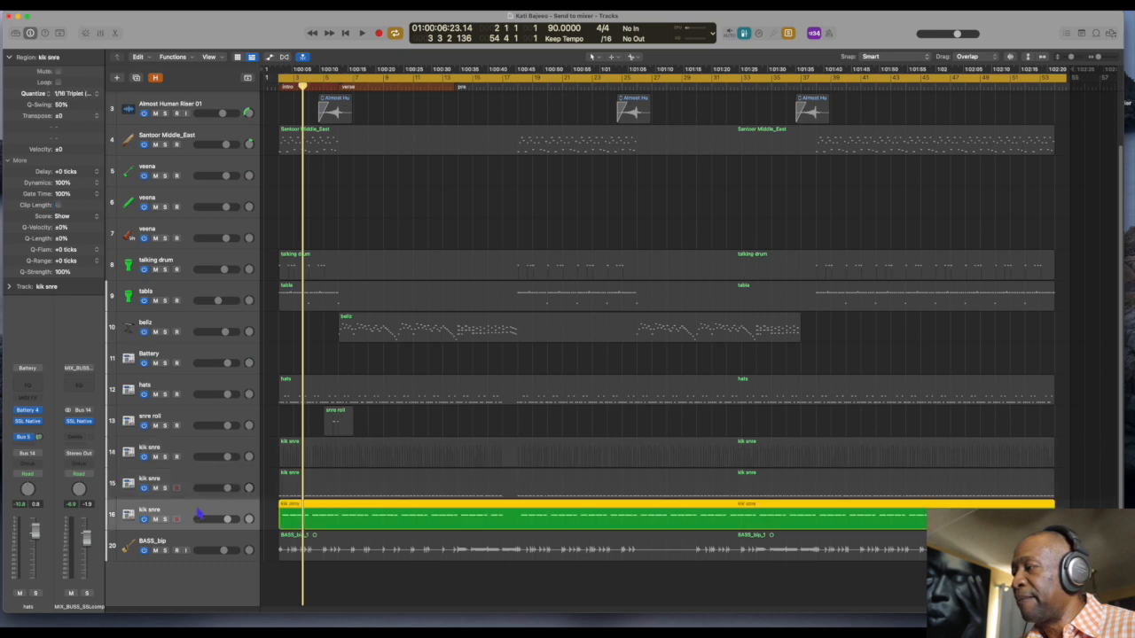
{"action": "key", "text": "space"}
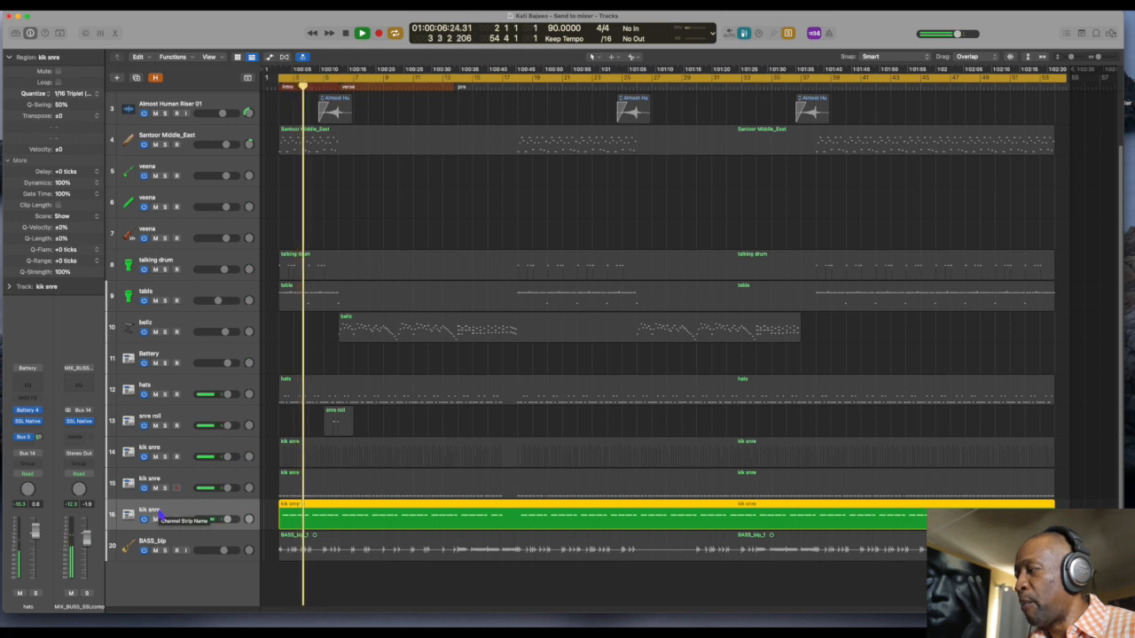
{"action": "key", "text": "space"}
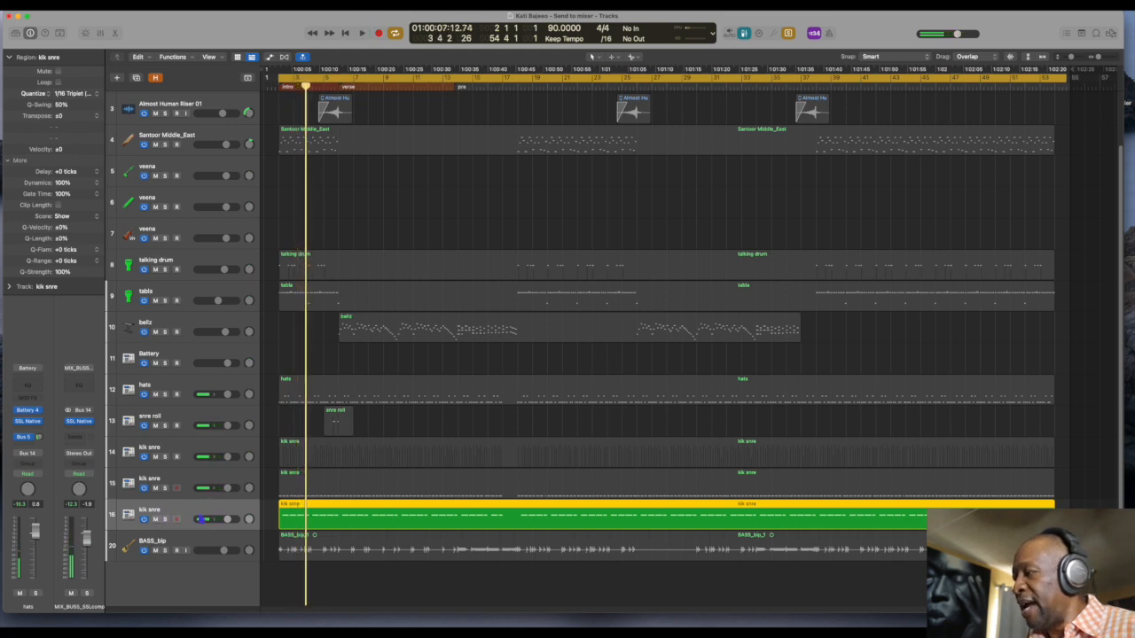
{"action": "key", "text": "ctrl+b"}
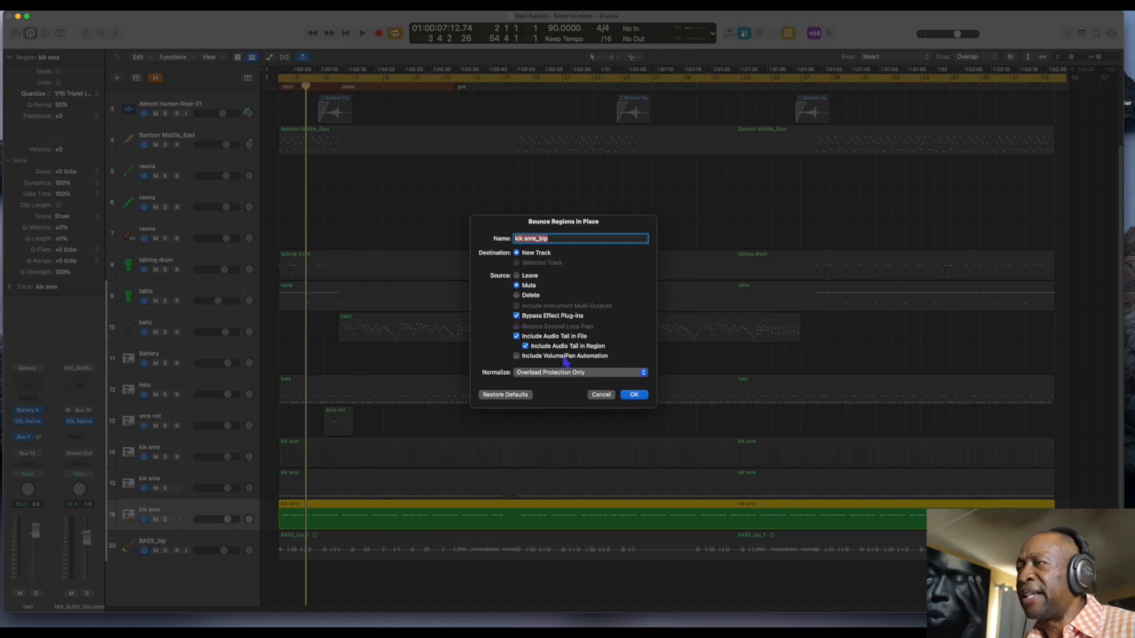
{"action": "left_click", "coordinate": [636, 397]}
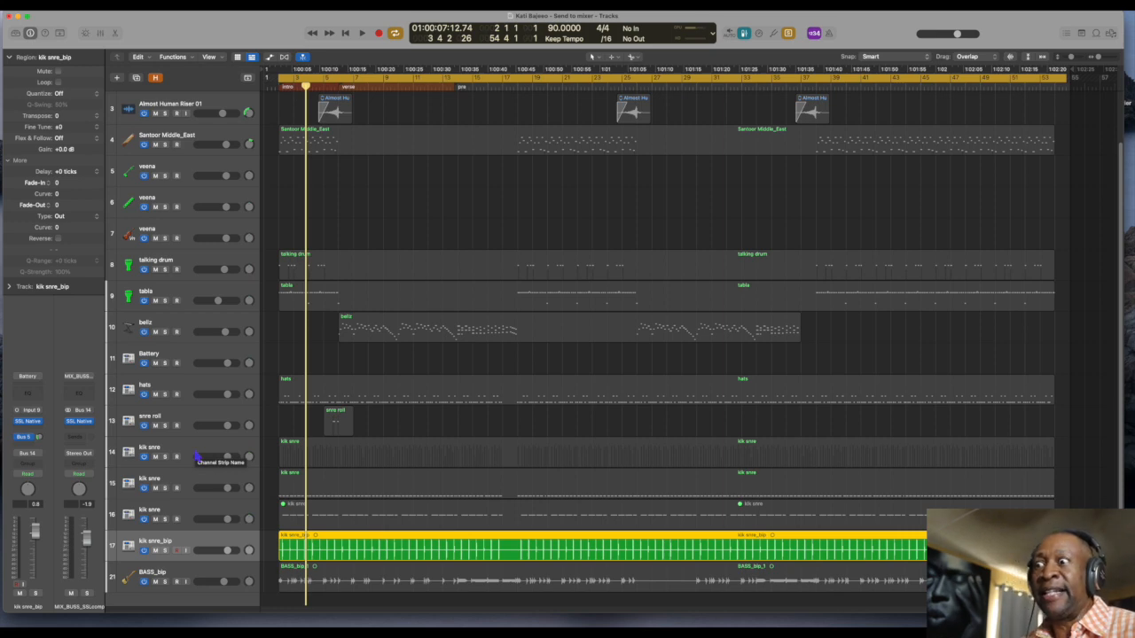
{"action": "left_click", "coordinate": [196, 510]}
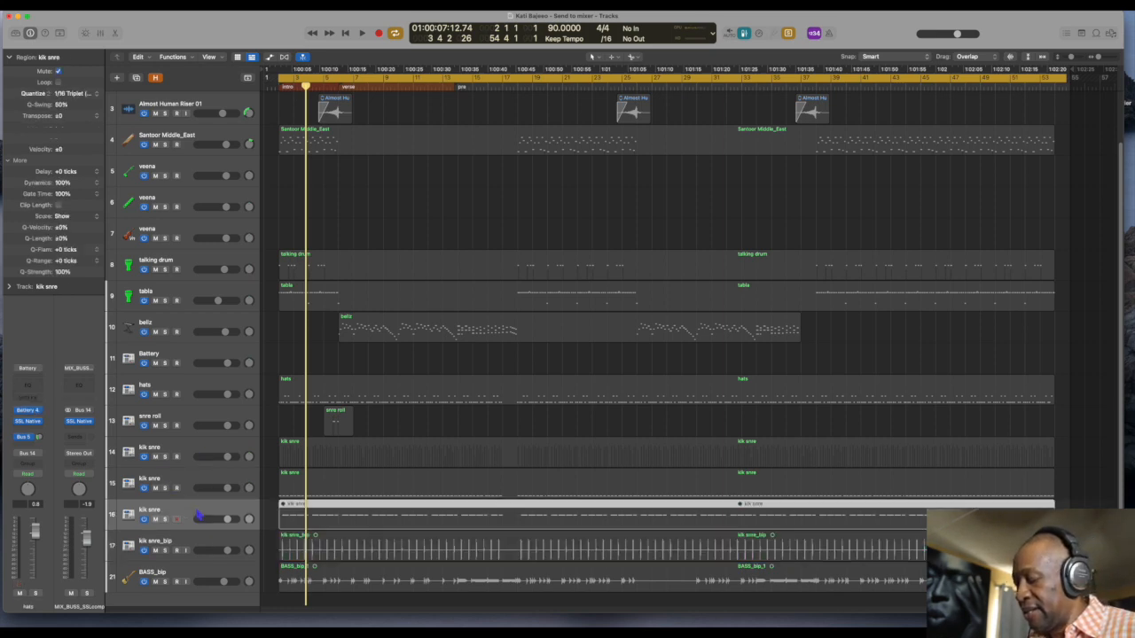
{"action": "key", "text": "ctrl+h"}
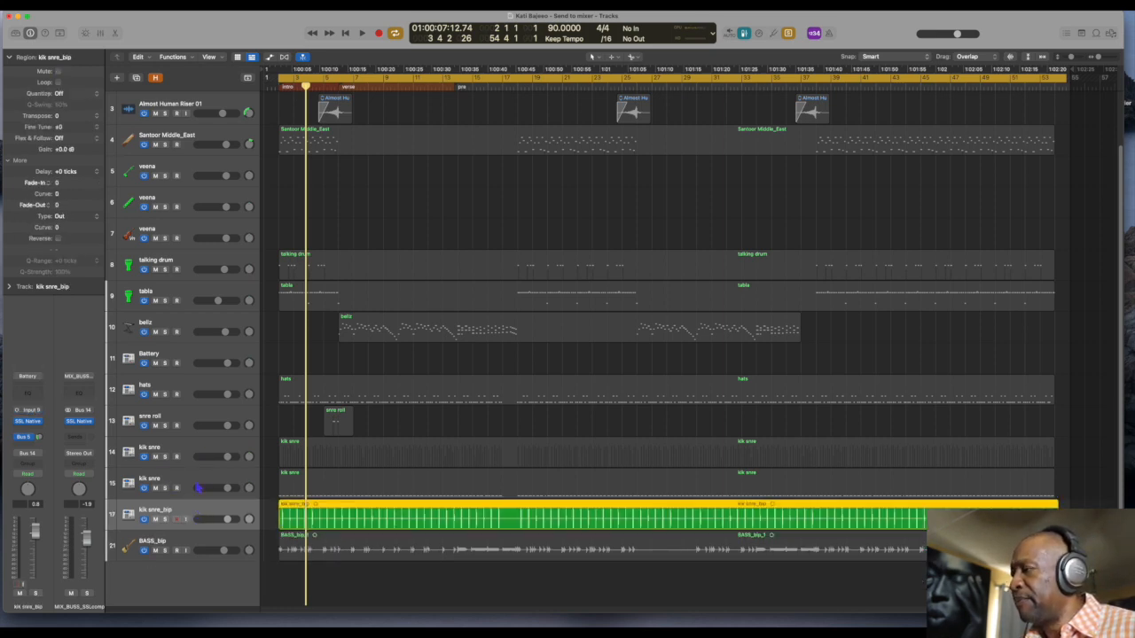
Play back the kik snre track directly above kik snre_bip and rename it kik
{"action": "left_click", "coordinate": [200, 487]}
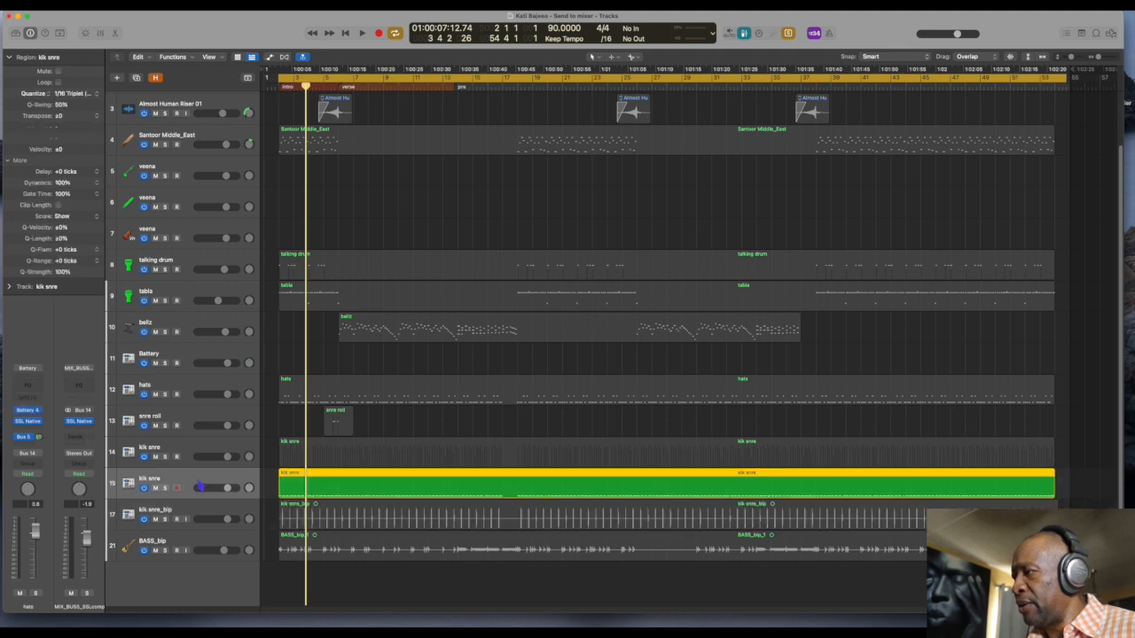
{"action": "key", "text": "space"}
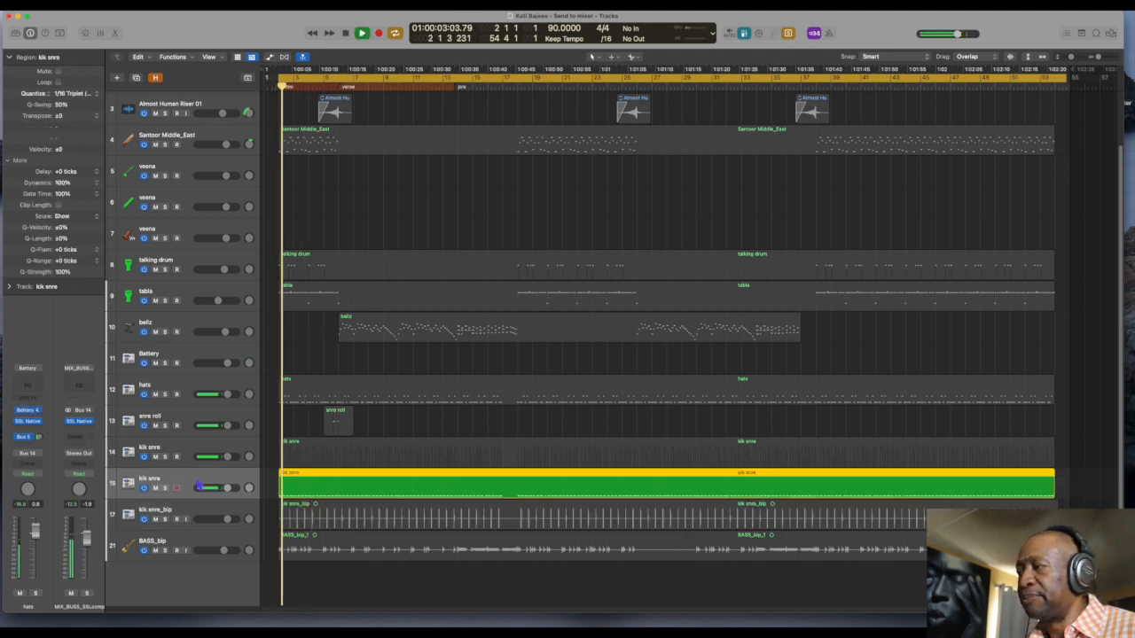
{"action": "key", "text": "space"}
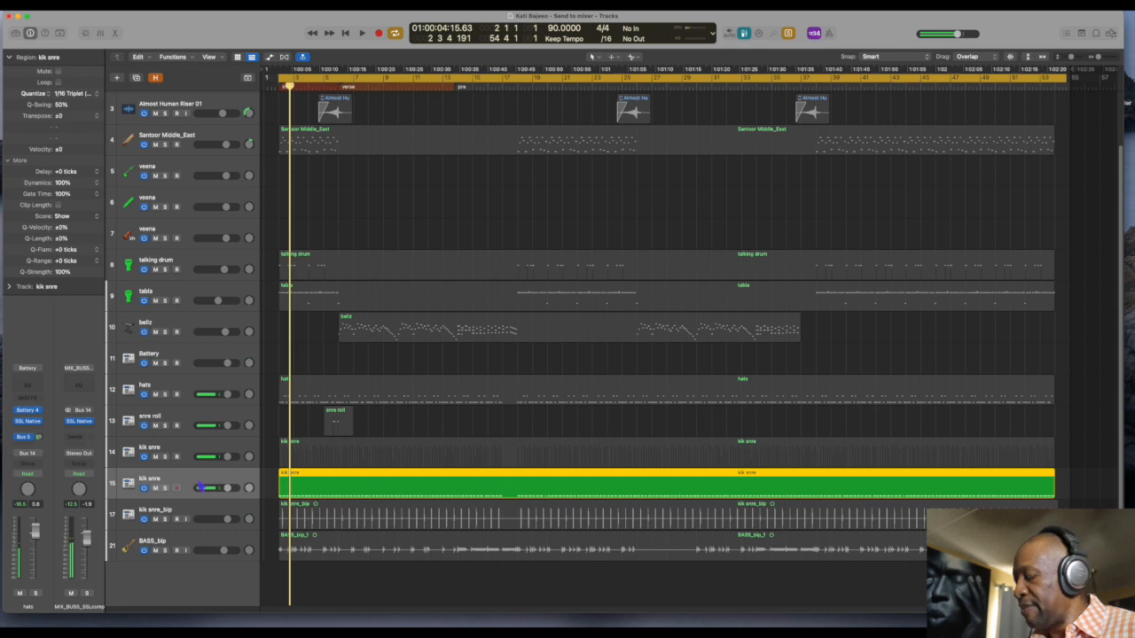
{"action": "double_click", "coordinate": [144, 479]}
{"action": "type", "text": "kik"}
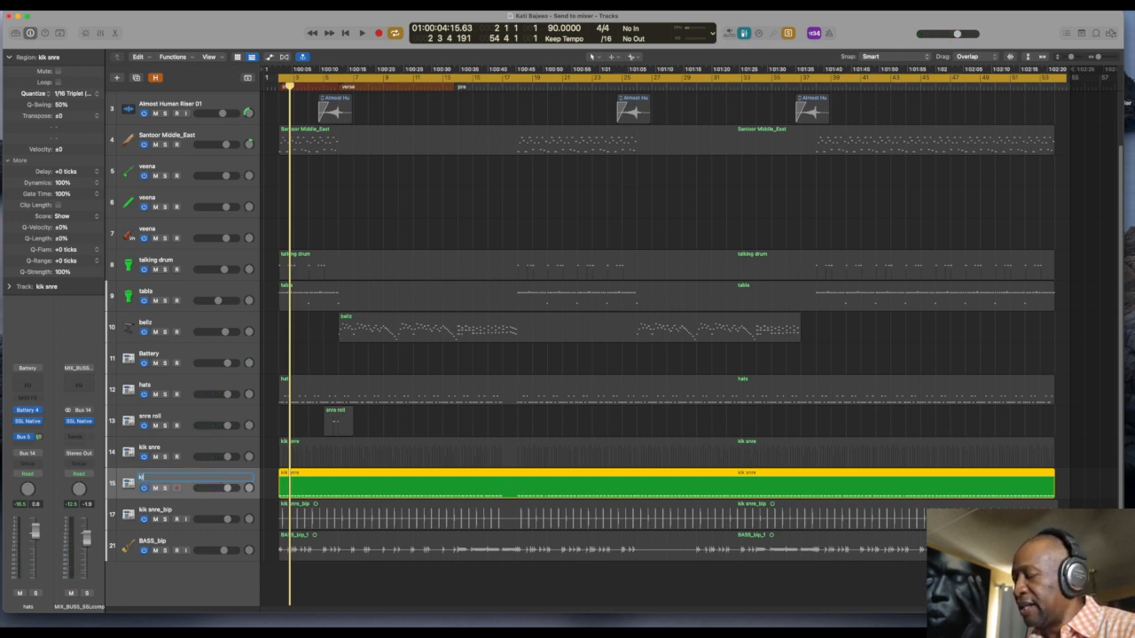
{"action": "key", "text": "Return"}
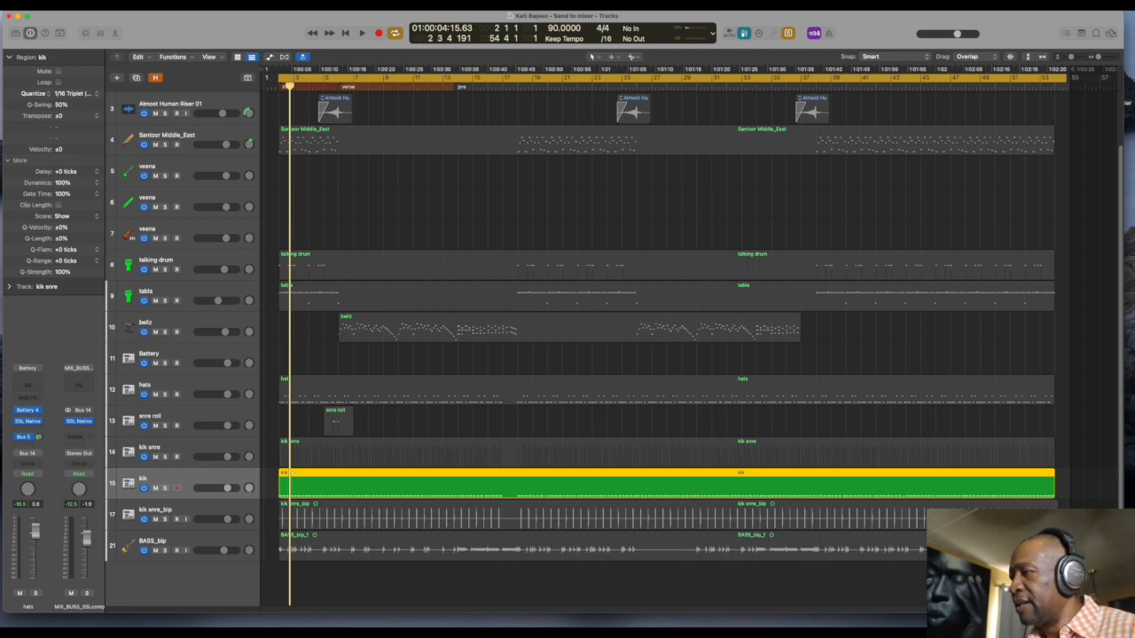
Rename the bounced kik snre_bip track as snre
{"action": "double_click", "coordinate": [164, 517]}
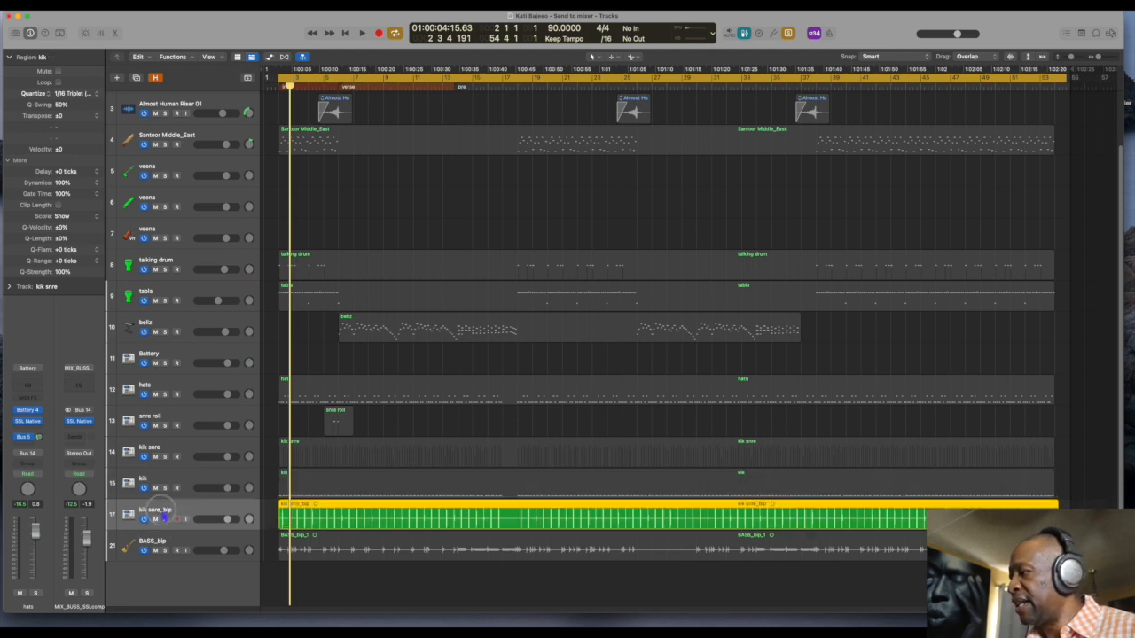
{"action": "type", "text": "snre"}
{"action": "key", "text": "Return"}
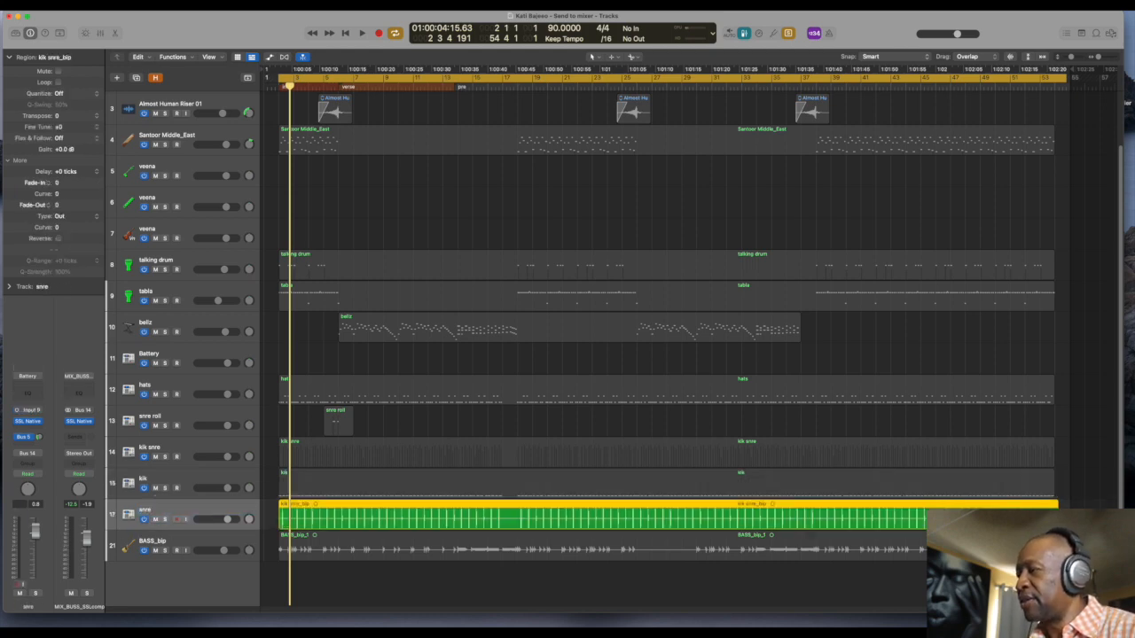
Bounce the kik region in place to new track kik_bip with effect plug-ins bypassed, and hide the source kik track
{"action": "left_click", "coordinate": [200, 480]}
{"action": "key", "text": "ctrl+b"}
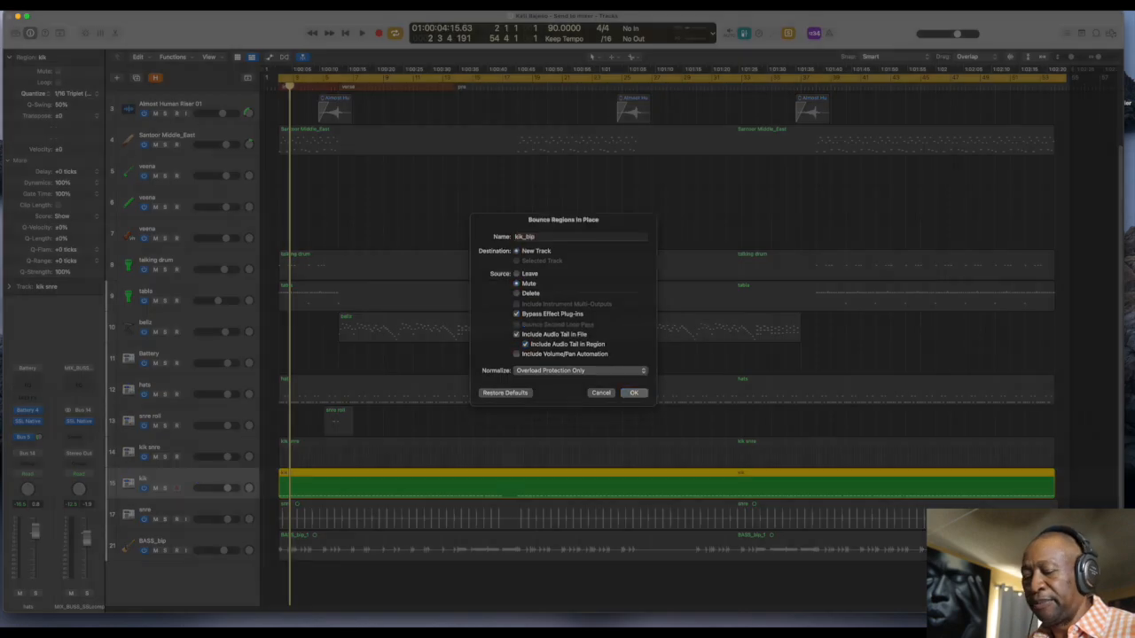
{"action": "key", "text": "Return"}
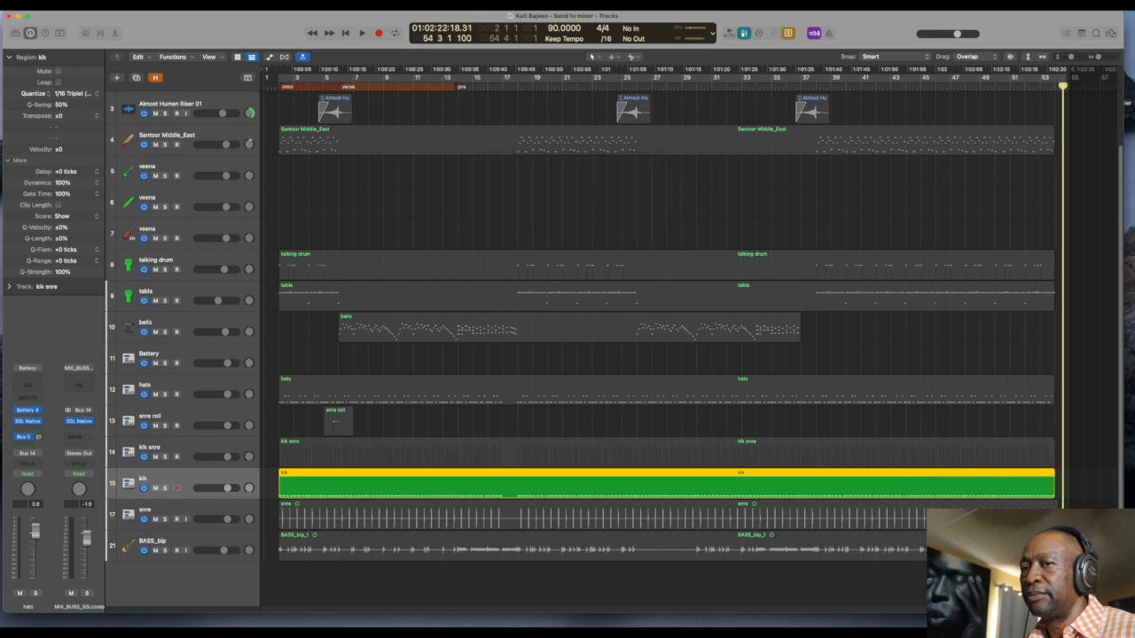
{"action": "left_click", "coordinate": [217, 487]}
{"action": "key", "text": "super+BackSpace"}
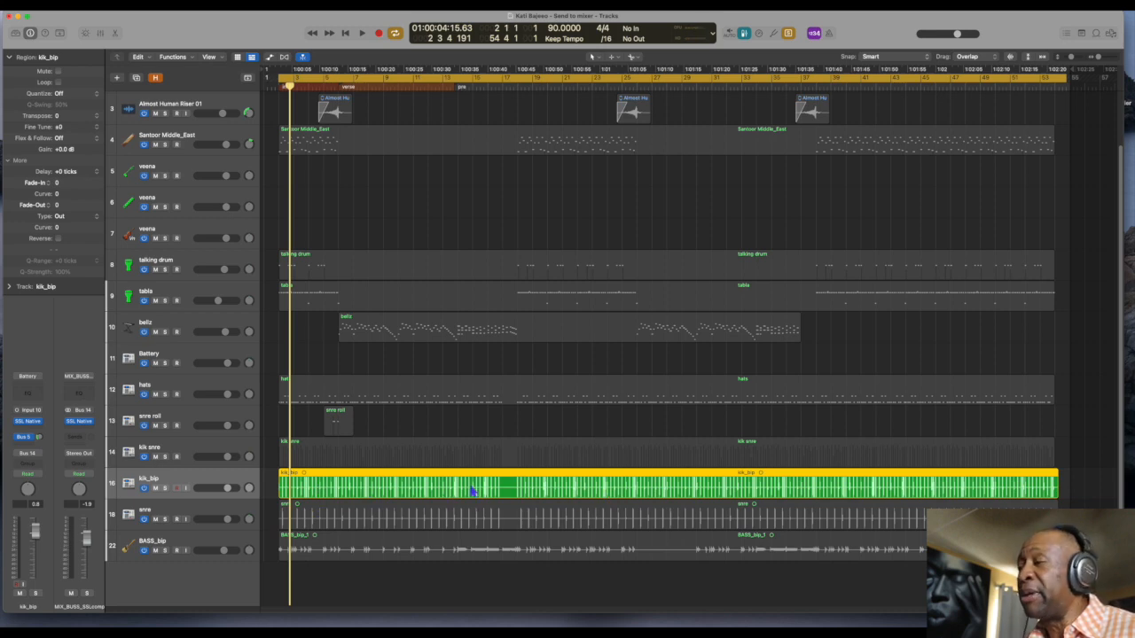
Lower the region gain of kik_bip to -5.1 dB and of snre to -4.9 dB with the Gain tool
{"action": "key", "text": "t"}
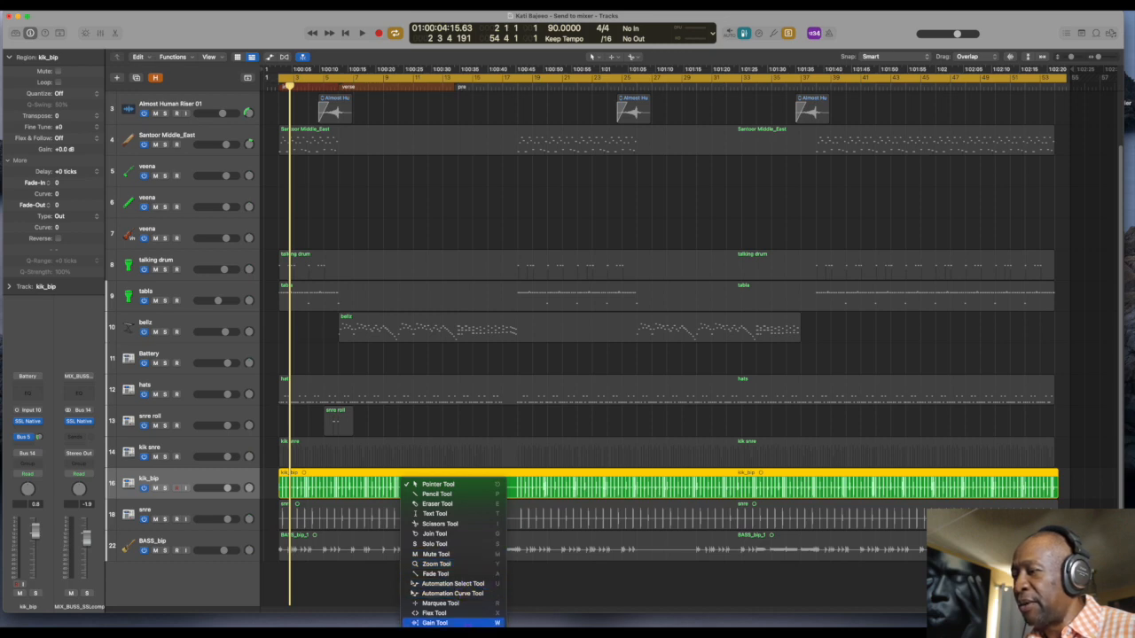
{"action": "left_click", "coordinate": [453, 622]}
{"action": "left_click_drag", "start_coordinate": [372, 485], "coordinate": [354, 549]}
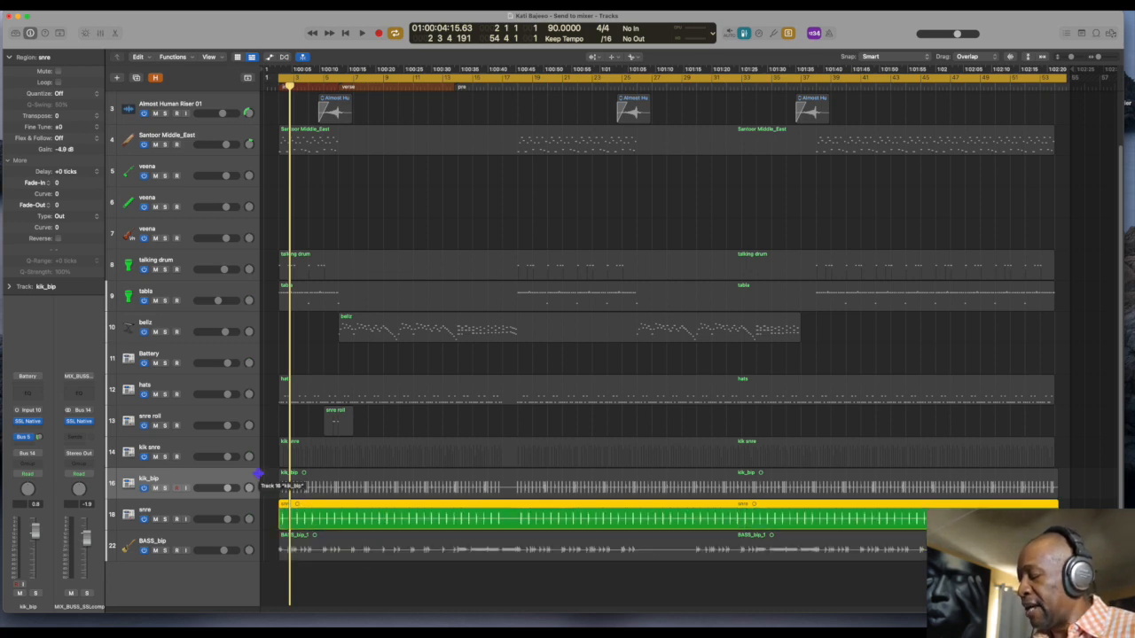
Hide the remaining kik snre track above kik_bip
{"action": "left_click", "coordinate": [229, 452]}
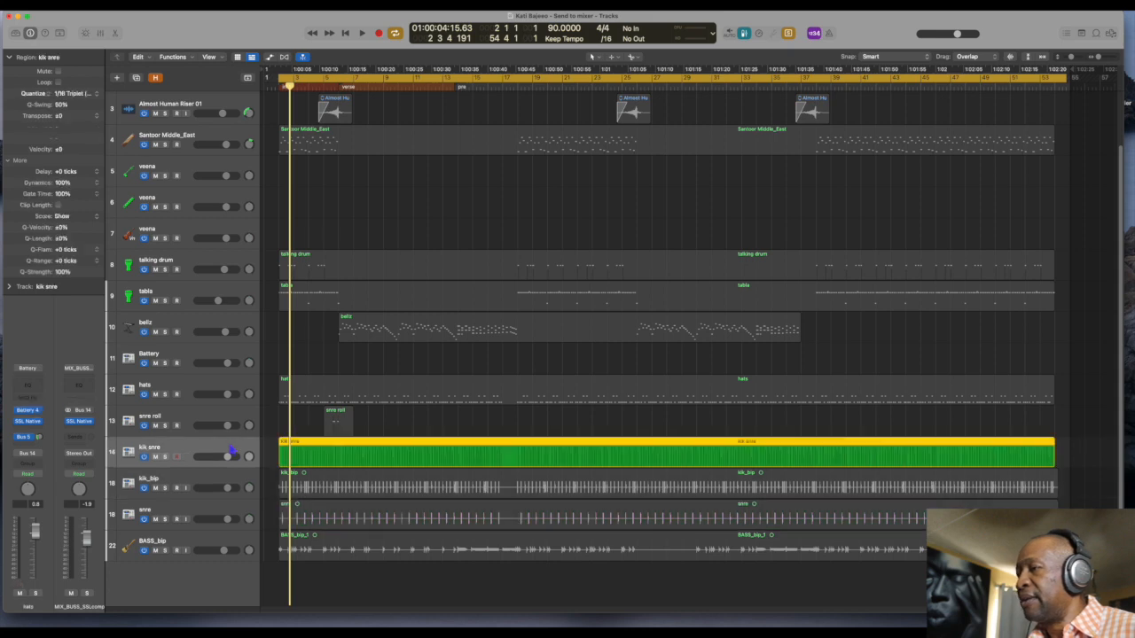
{"action": "key", "text": "super+BackSpace"}
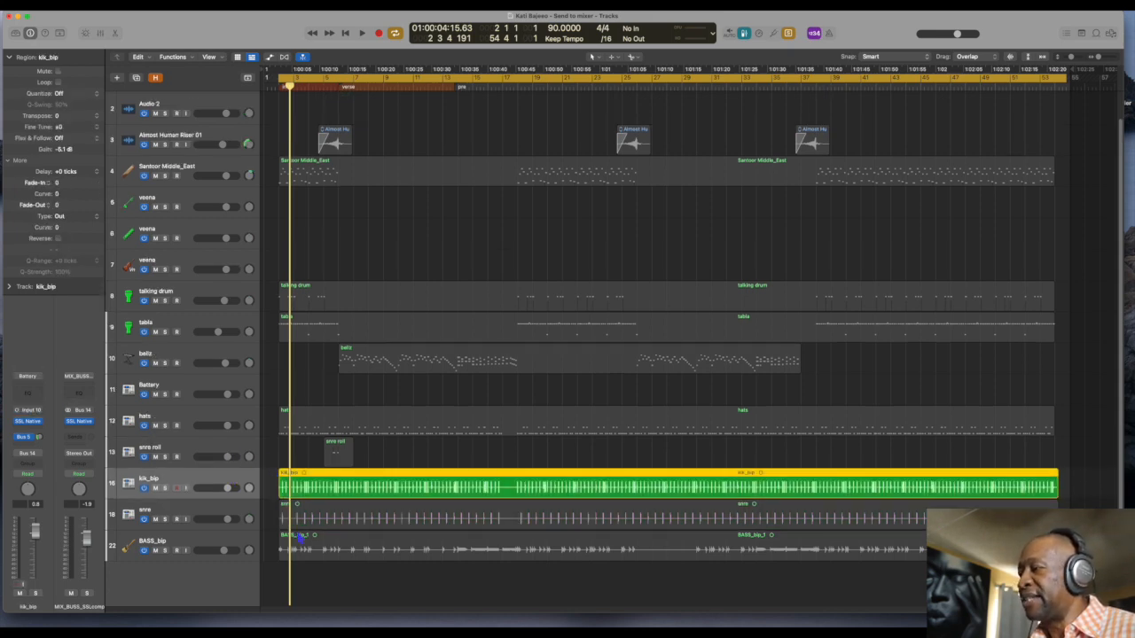
Bounce the snre roll region in place to new track snre roll_bip, muting the source, bypassing effect plug-ins and including the audio tail
{"action": "left_click", "coordinate": [207, 424]}
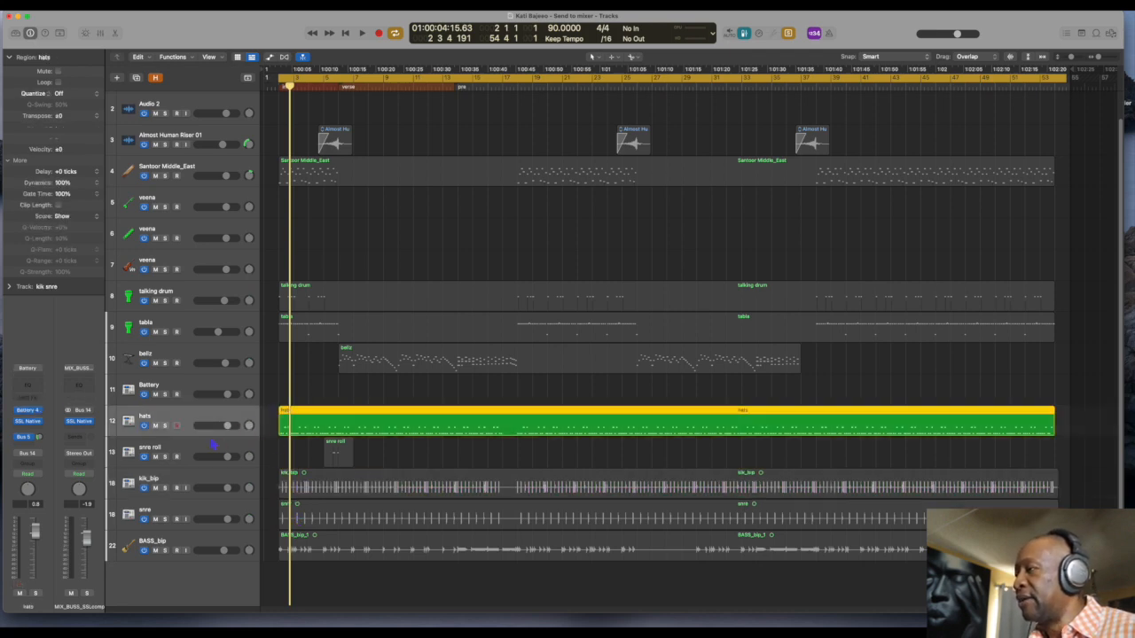
{"action": "left_click", "coordinate": [220, 449]}
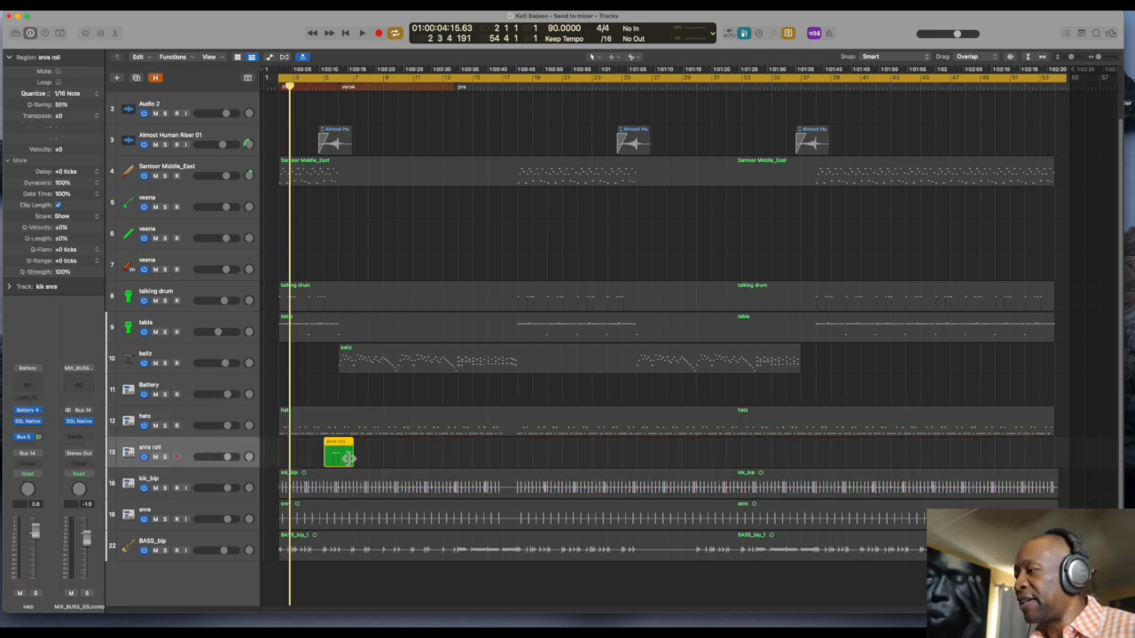
{"action": "key", "text": "ctrl+b"}
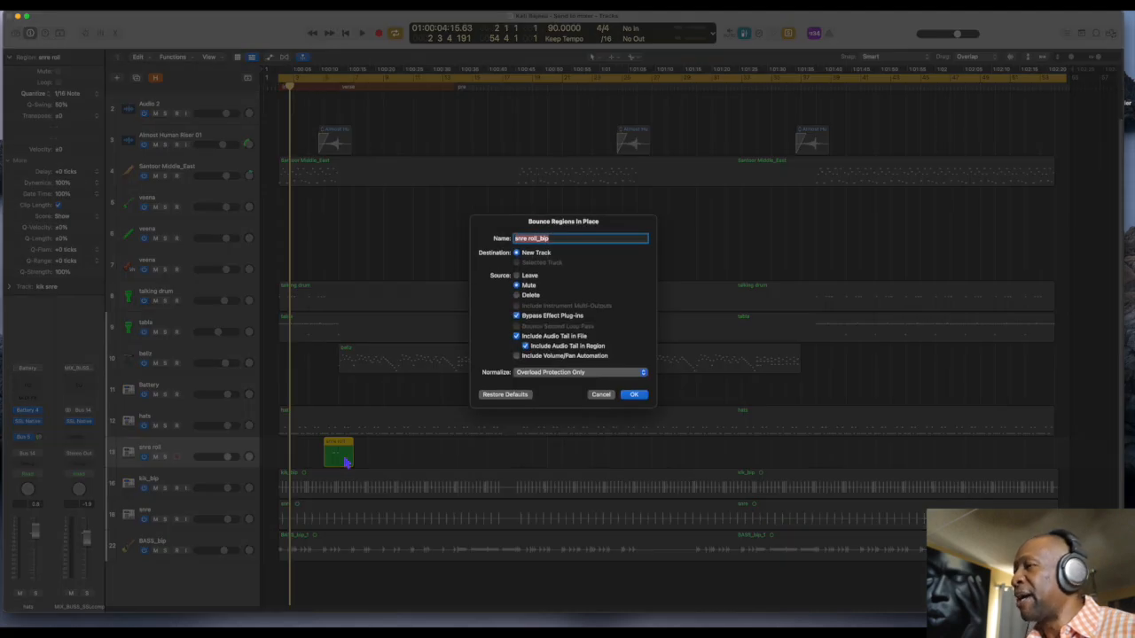
{"action": "key", "text": "Return"}
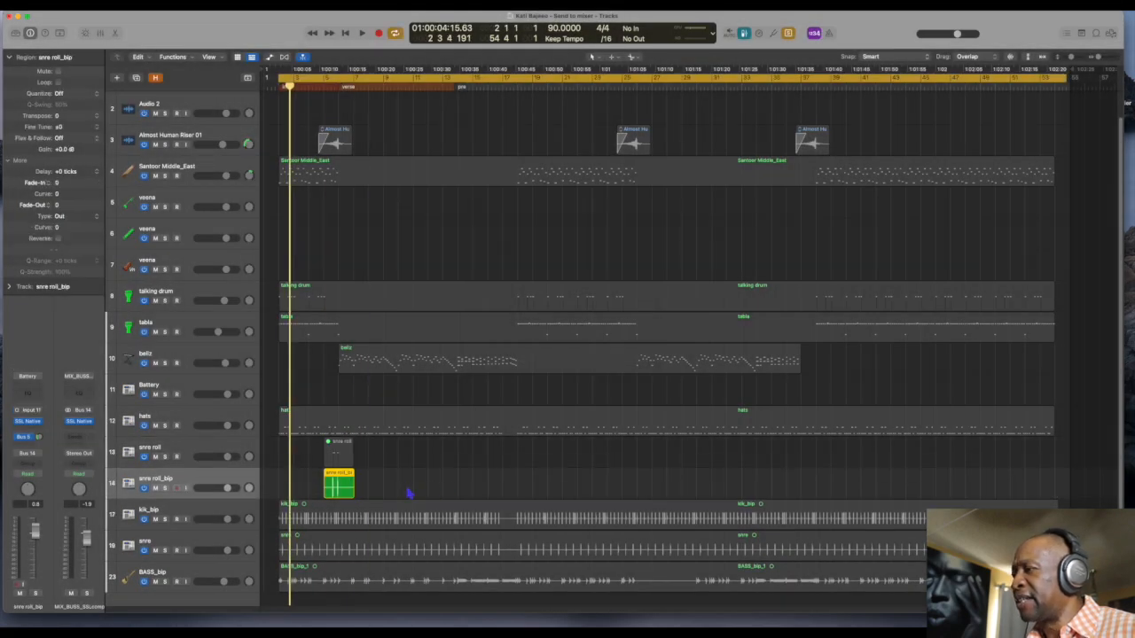
Lower the snre roll_bip region's gain to -4.2 dB with the Gain tool and return to the Pointer tool
{"action": "key", "text": "t"}
{"action": "key", "text": "v"}
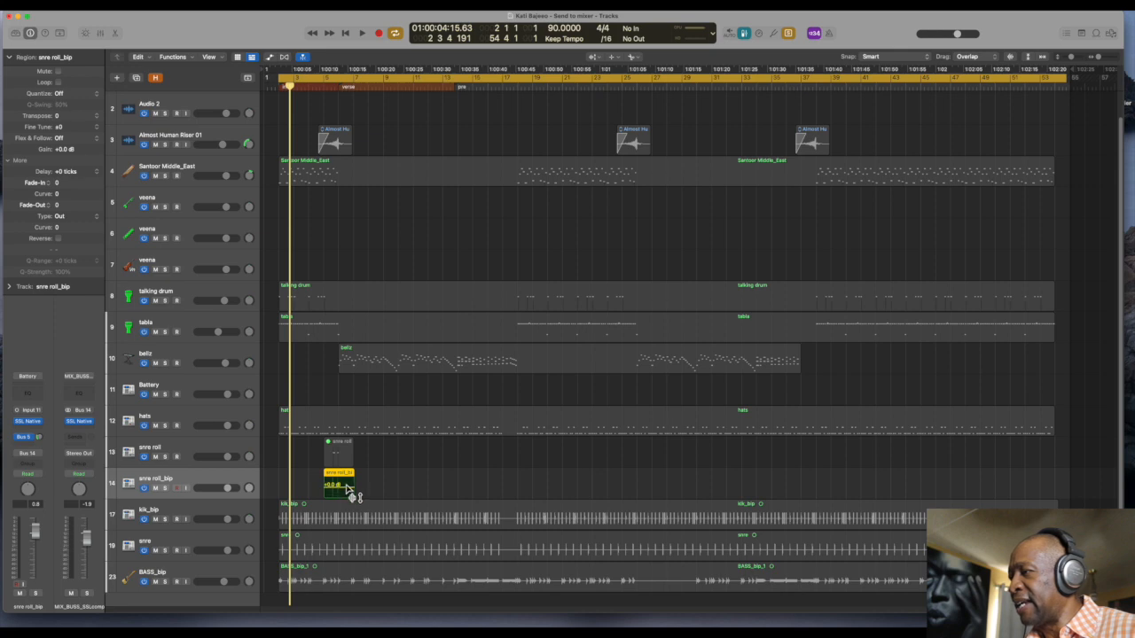
{"action": "left_click_drag", "start_coordinate": [350, 493], "coordinate": [346, 519]}
{"action": "key", "text": "t"}
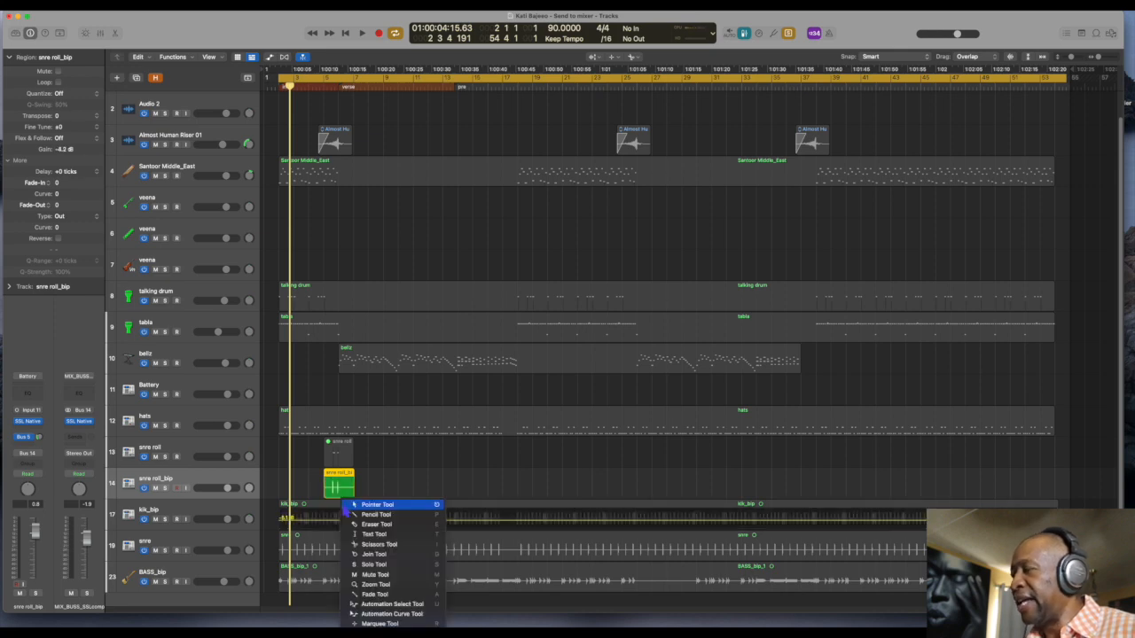
{"action": "key", "text": "t"}
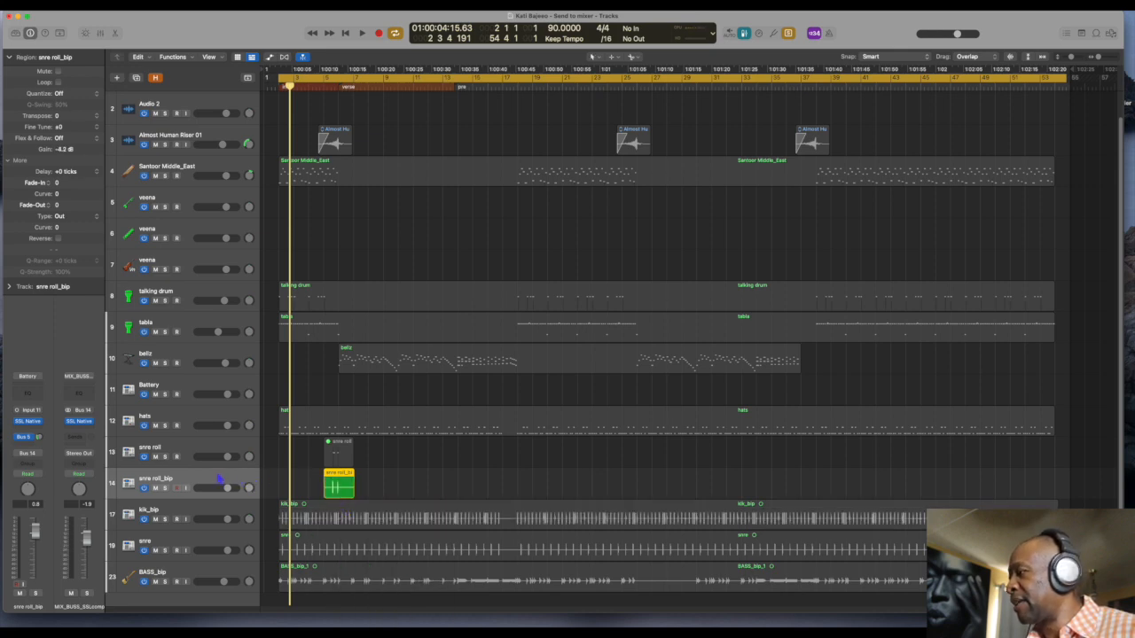
Hide the snre roll source track above snre roll_bip
{"action": "left_click", "coordinate": [229, 439]}
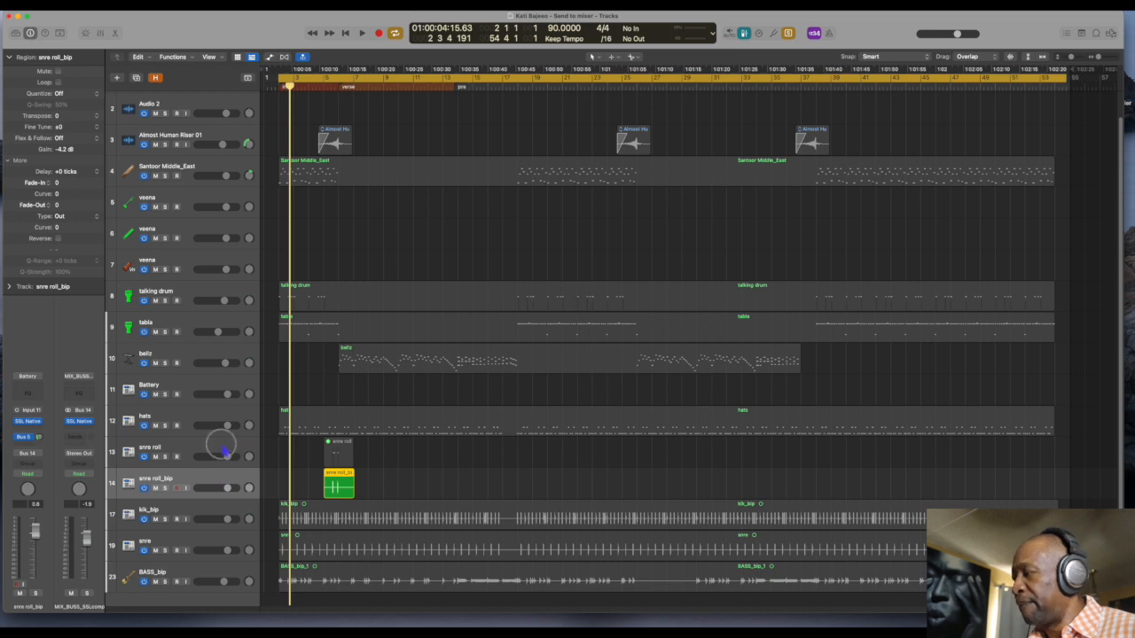
{"action": "key", "text": "super+BackSpace"}
Audition the hats region and separate it by note pitch onto individual tracks
{"action": "left_click", "coordinate": [201, 414]}
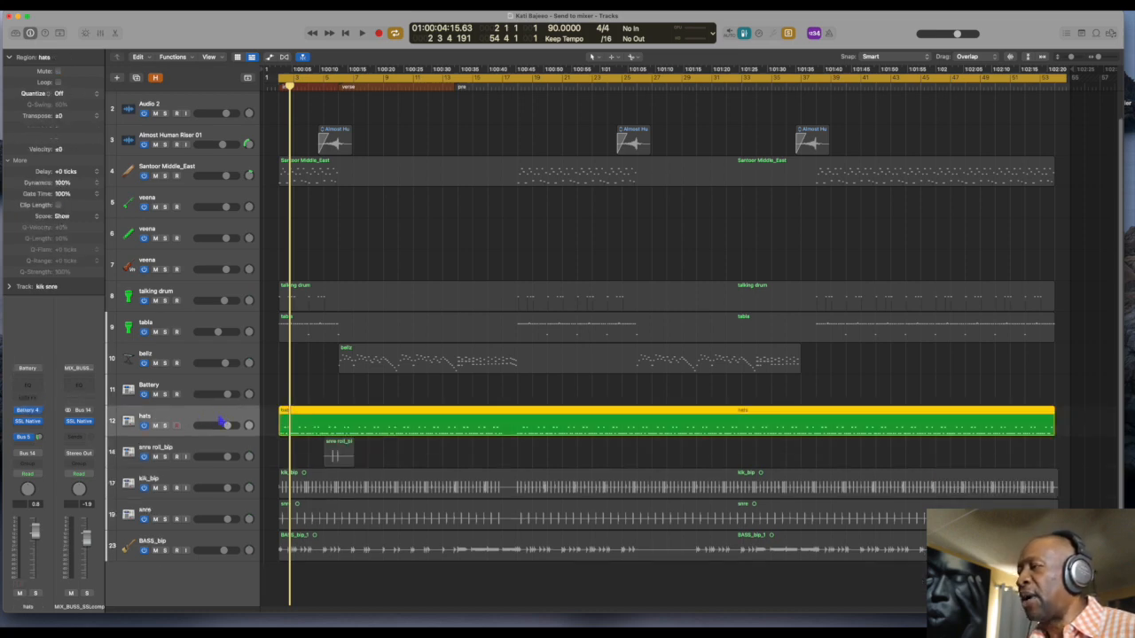
{"action": "key", "text": "space"}
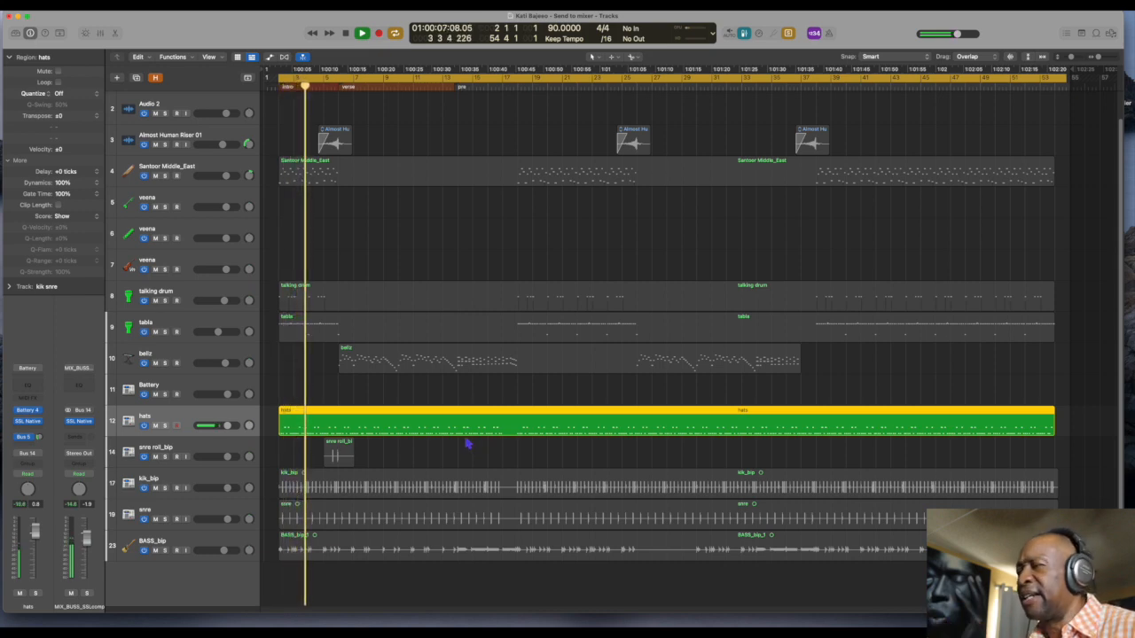
{"action": "key", "text": "space"}
{"action": "right_click", "coordinate": [468, 434]}
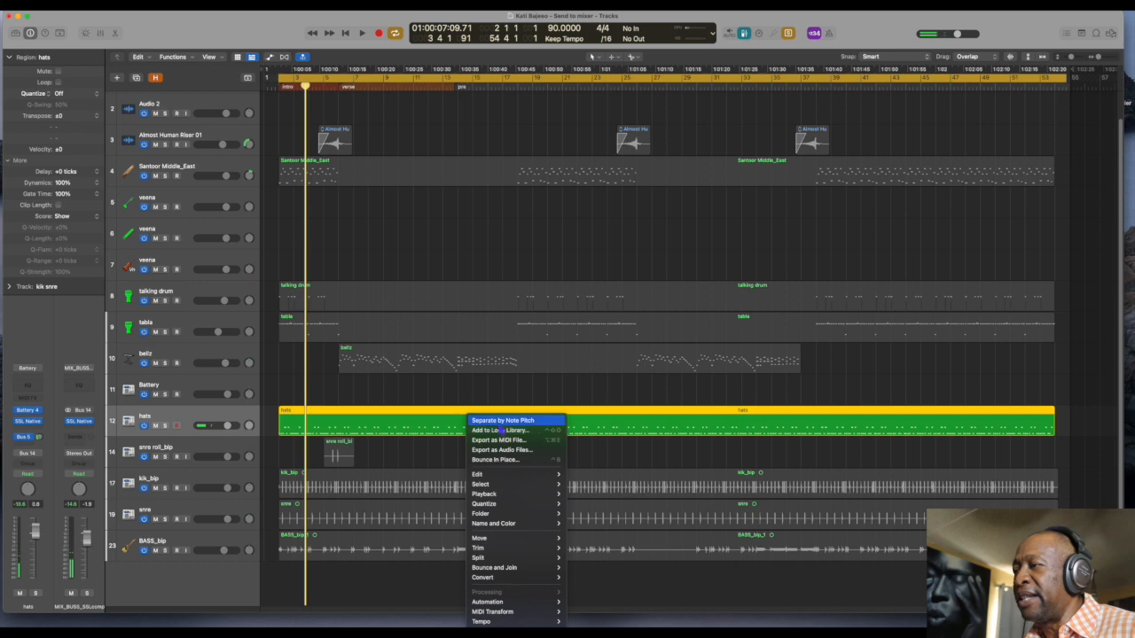
{"action": "left_click", "coordinate": [502, 422]}
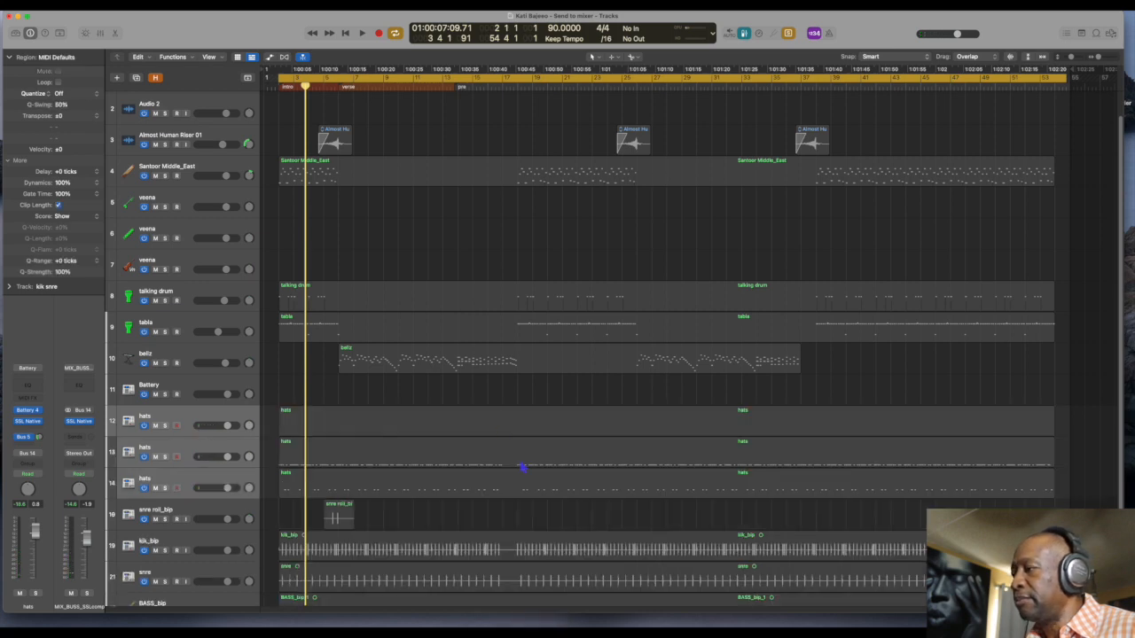
{"action": "scroll", "coordinate": [523, 467], "scroll_direction": "down", "scroll_amount": 2}
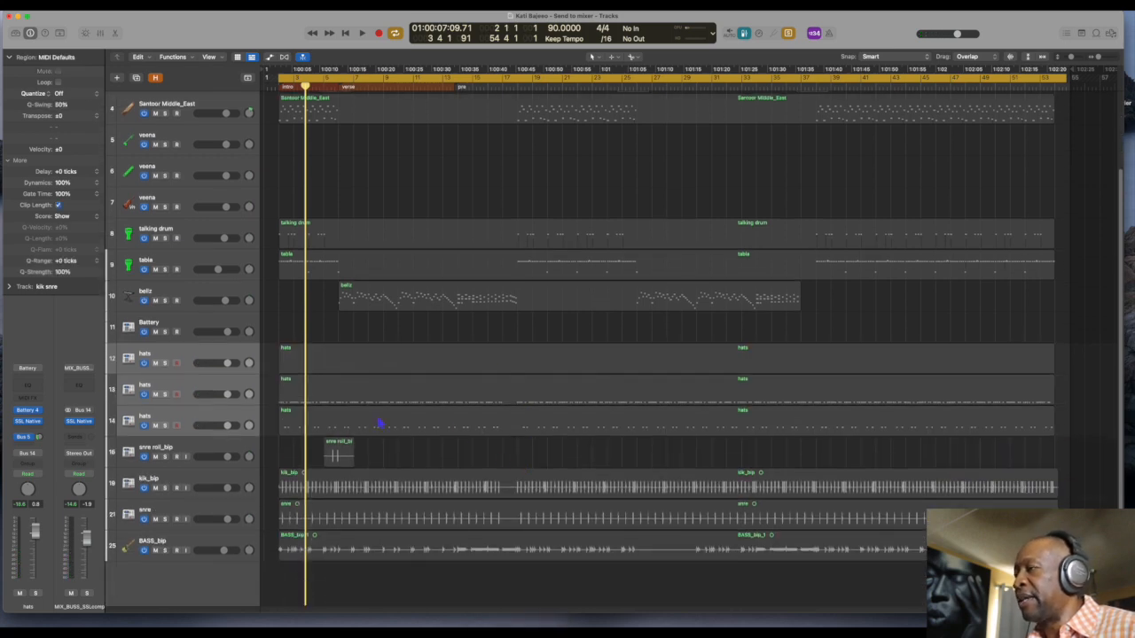
Audition the second and third of the separated hats tracks to identify their sounds
{"action": "left_click", "coordinate": [243, 392]}
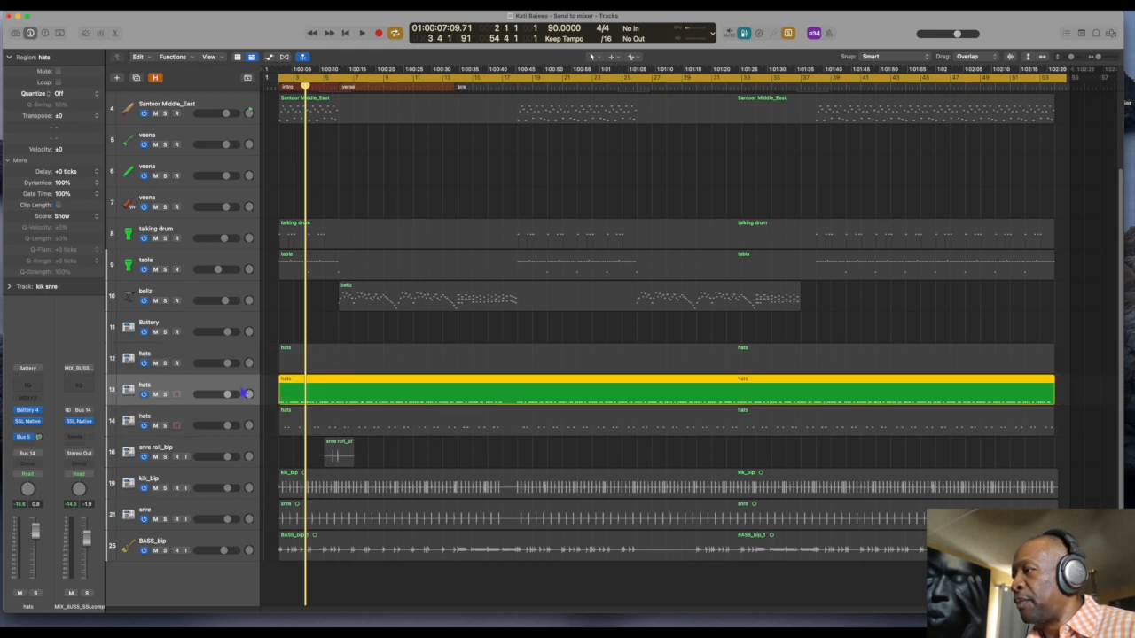
{"action": "key", "text": "space"}
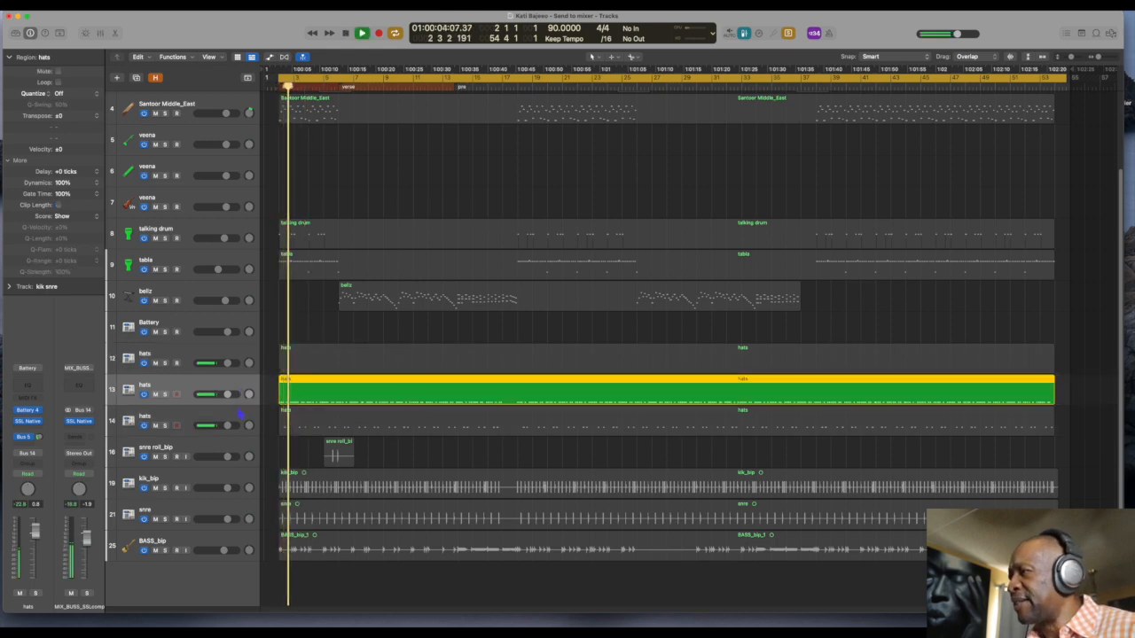
{"action": "key", "text": "space"}
{"action": "left_click", "coordinate": [235, 417]}
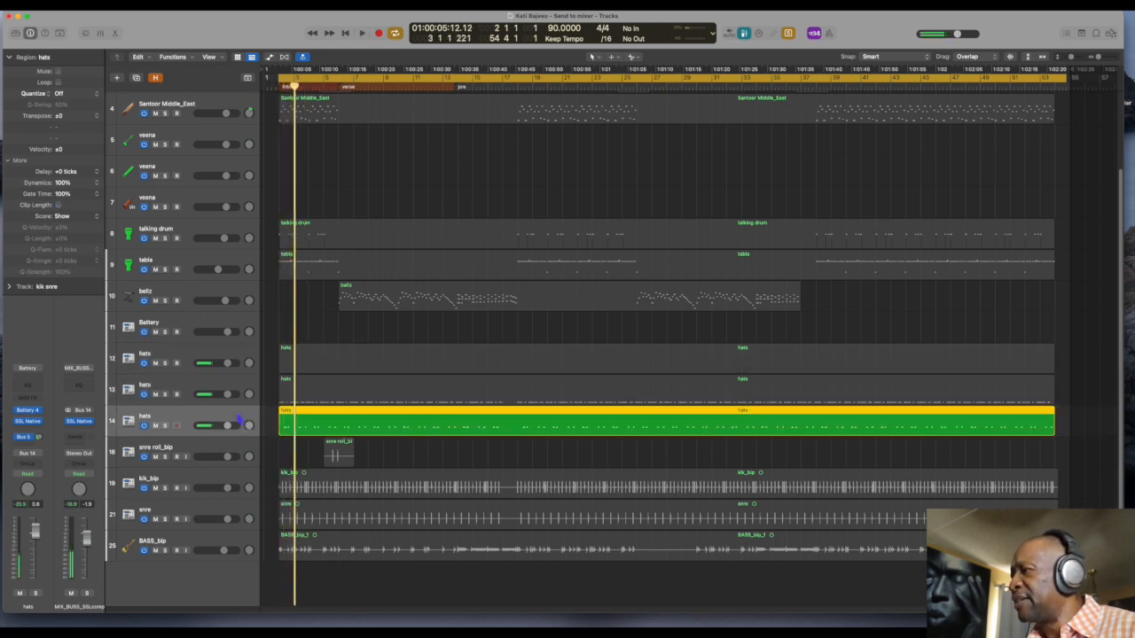
{"action": "key", "text": "space"}
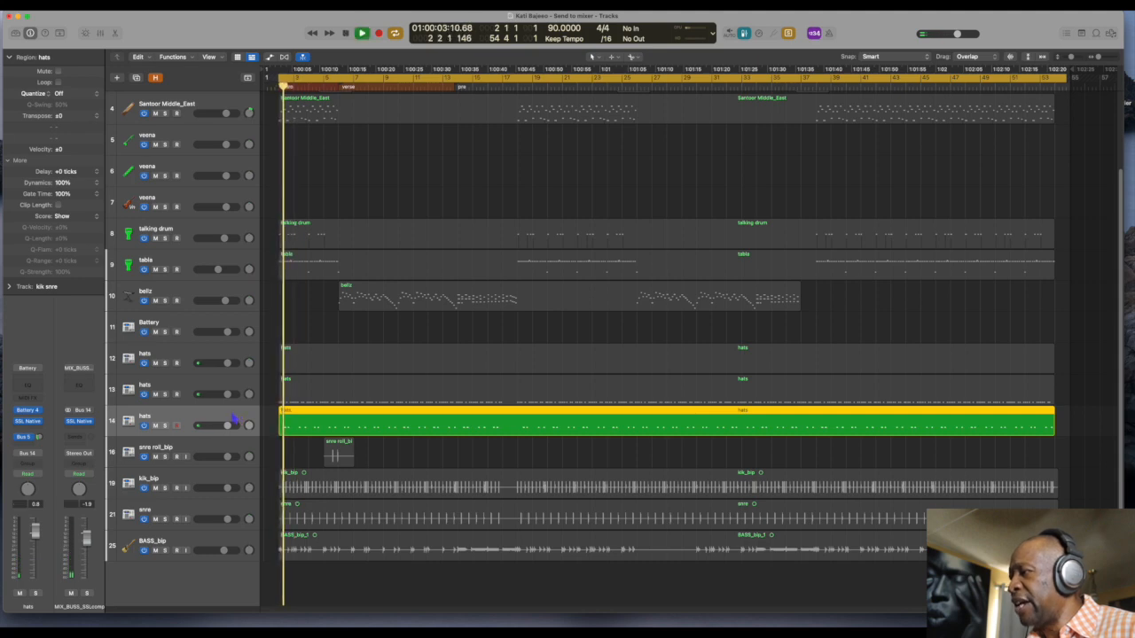
Rename the third hats track to skr and bounce its region in place to a new track
{"action": "double_click", "coordinate": [153, 415]}
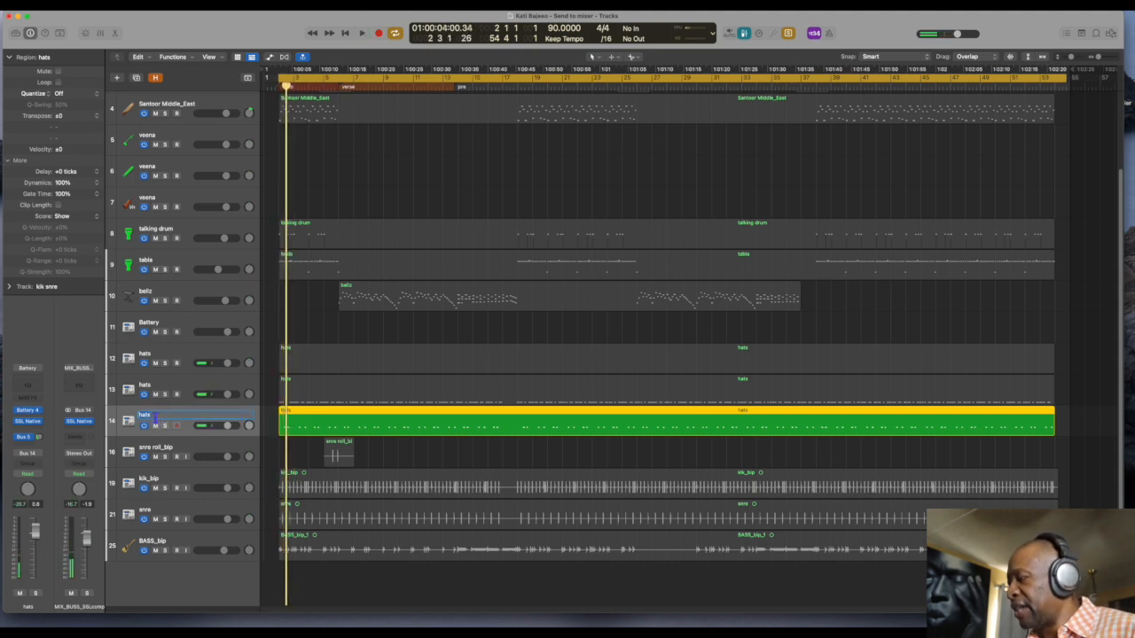
{"action": "type", "text": "skr"}
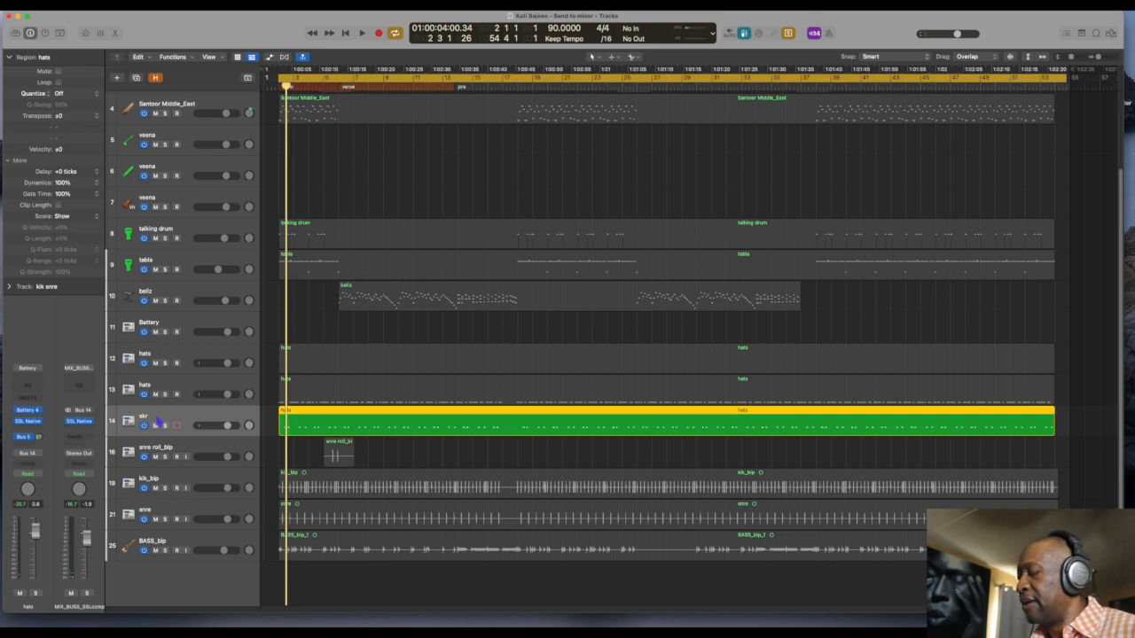
{"action": "key", "text": "ctrl+b"}
{"action": "key", "text": "Return"}
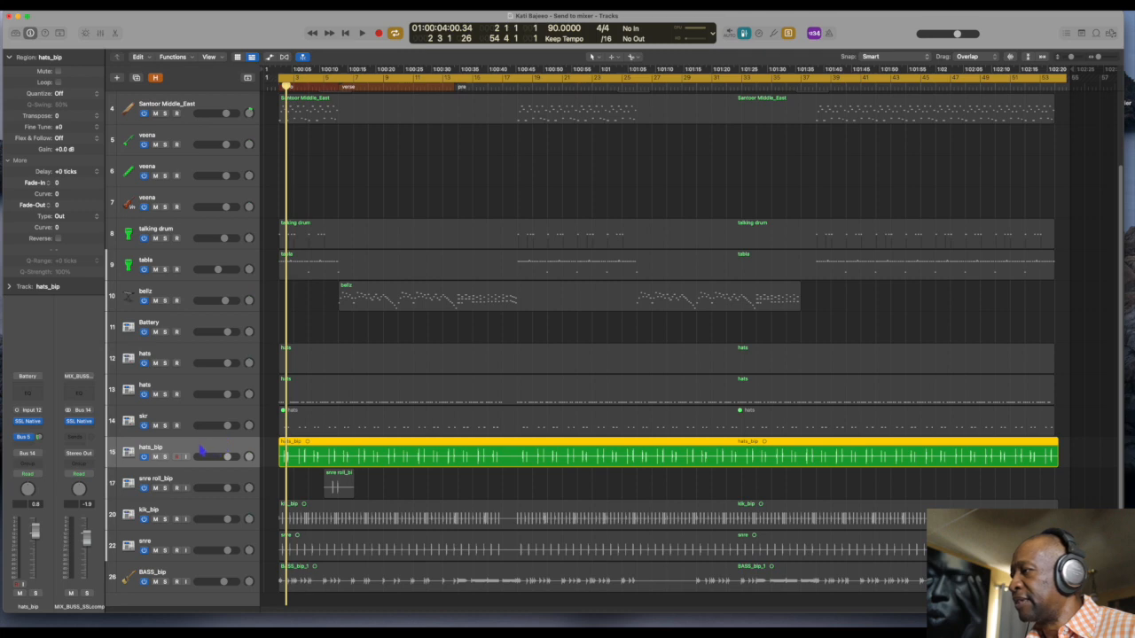
Rename the newly bounced track below skr to shkr and hide the skr source track
{"action": "double_click", "coordinate": [196, 447]}
{"action": "type", "text": "skr"}
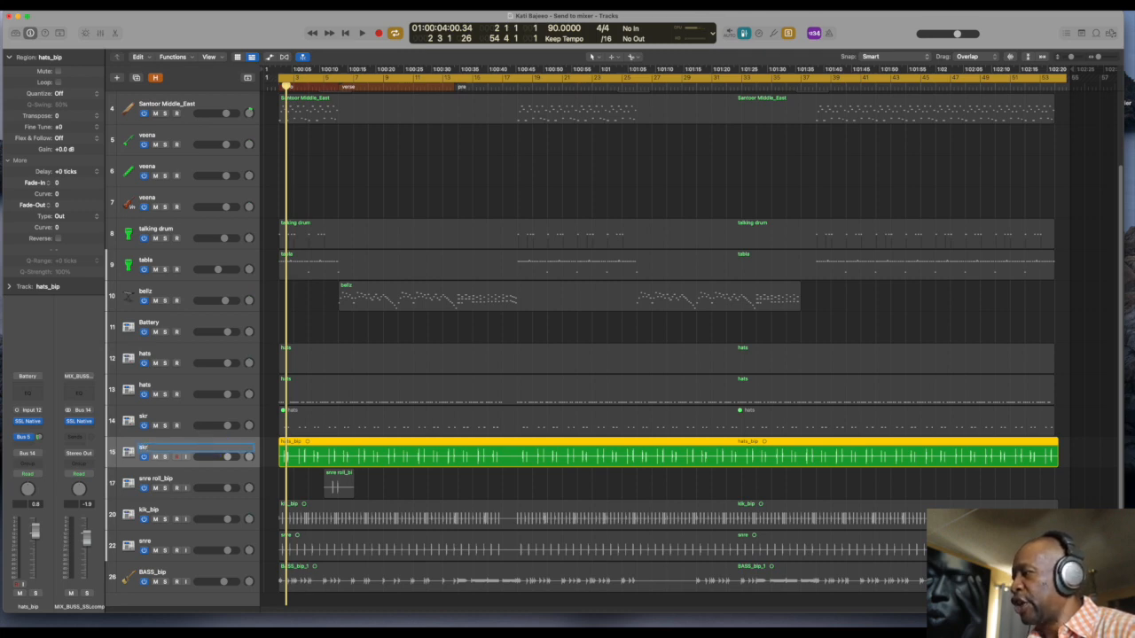
{"action": "key", "text": "BackSpace"}
{"action": "key", "text": "BackSpace"}
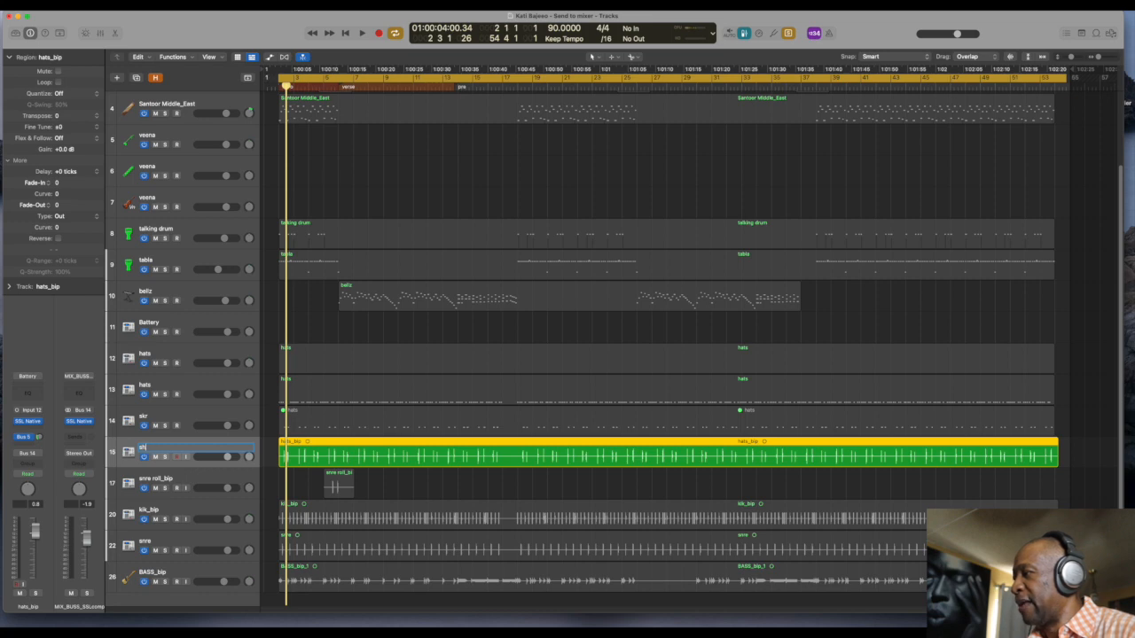
{"action": "type", "text": "kr"}
{"action": "key", "text": "Return"}
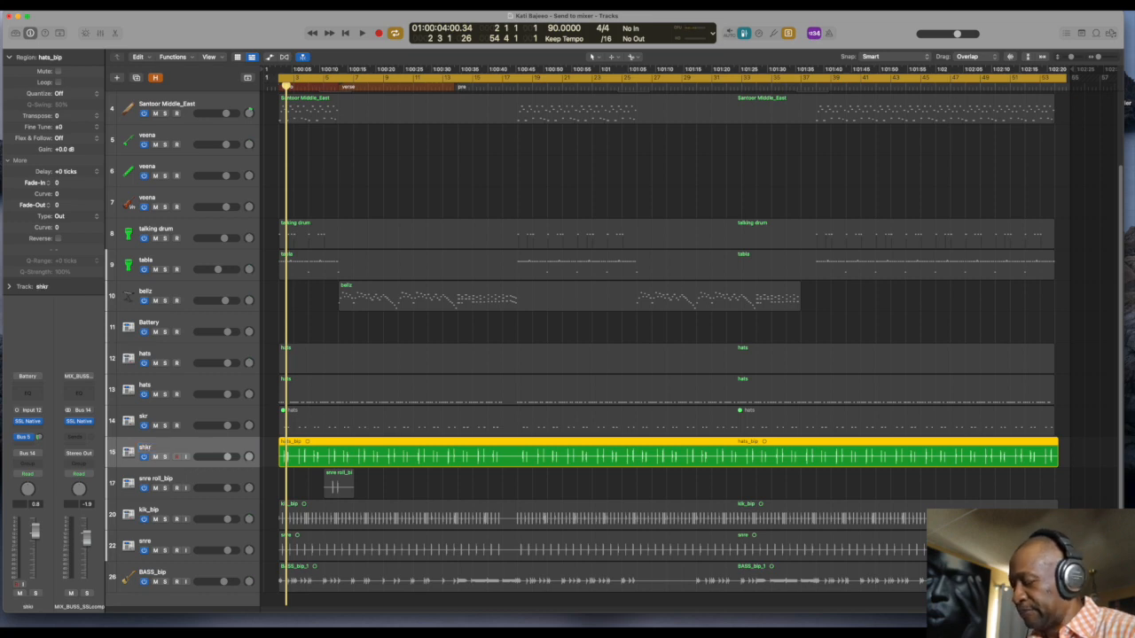
{"action": "left_click", "coordinate": [205, 420]}
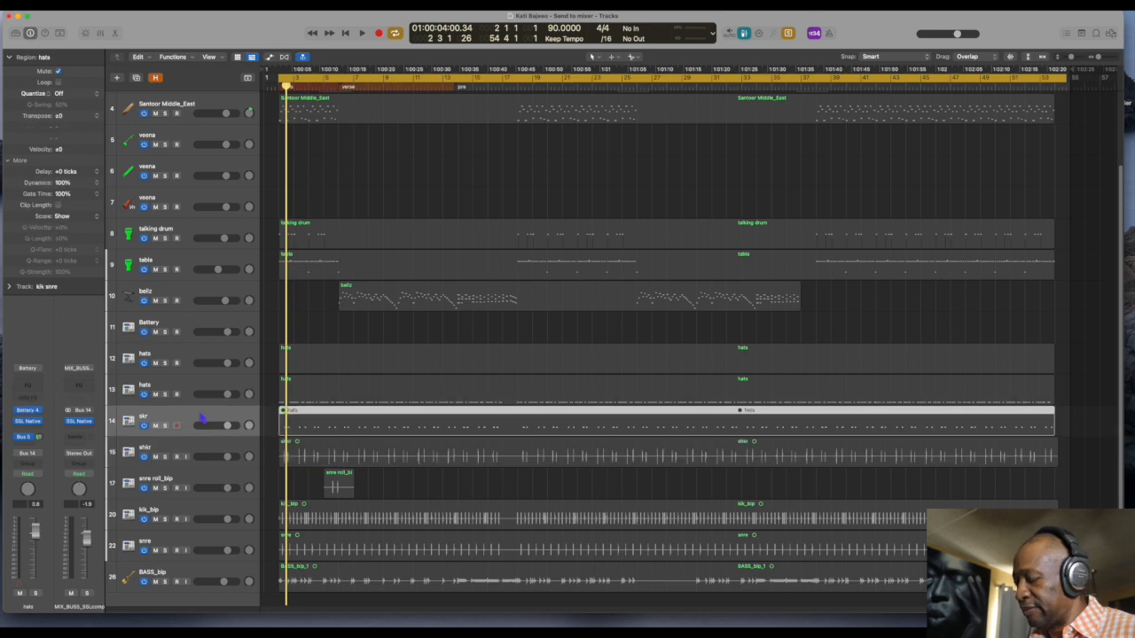
{"action": "key", "text": "super+BackSpace"}
Bounce the second hats region in place to new track hats_bip and hide both remaining hats source tracks
{"action": "left_click", "coordinate": [216, 388]}
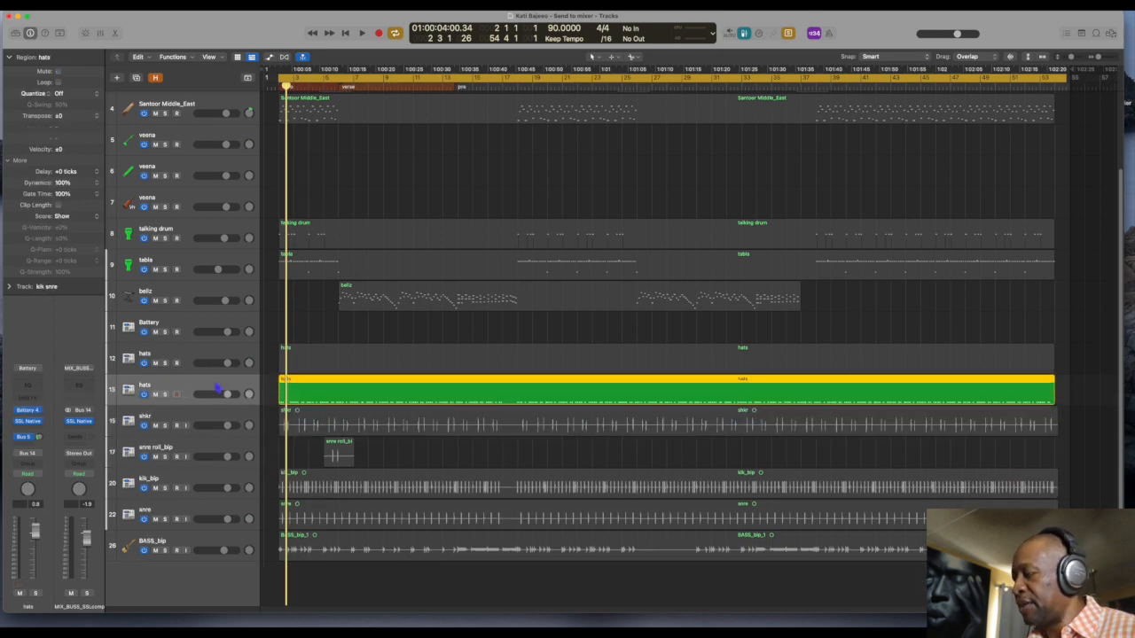
{"action": "key", "text": "ctrl+b"}
{"action": "key", "text": "Return"}
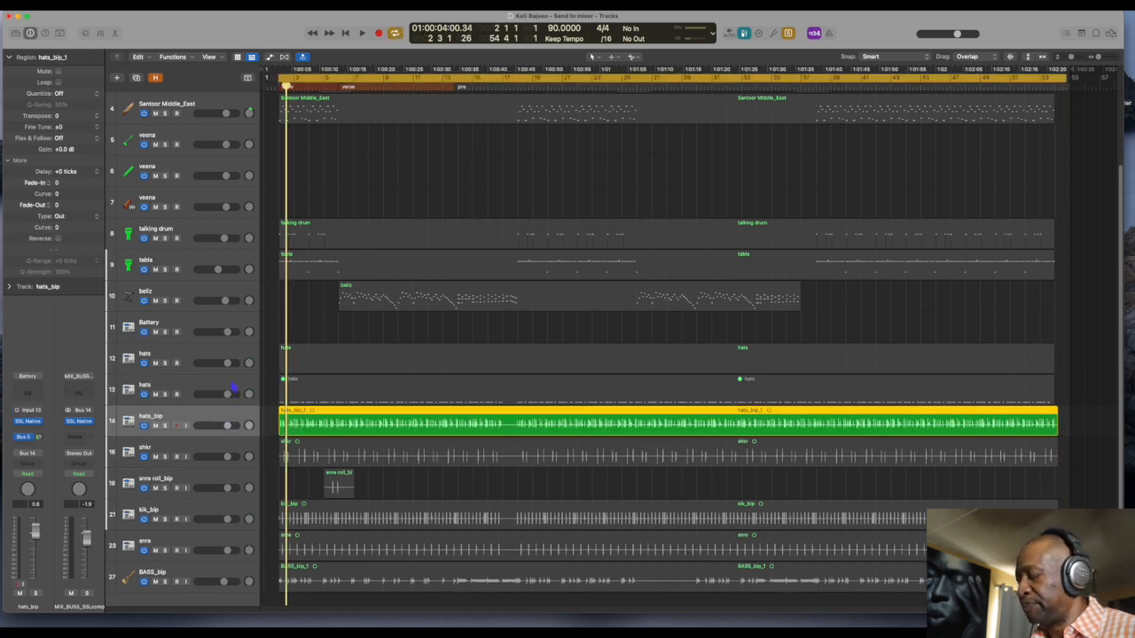
{"action": "left_click", "coordinate": [233, 387]}
{"action": "key", "text": "super+BackSpace"}
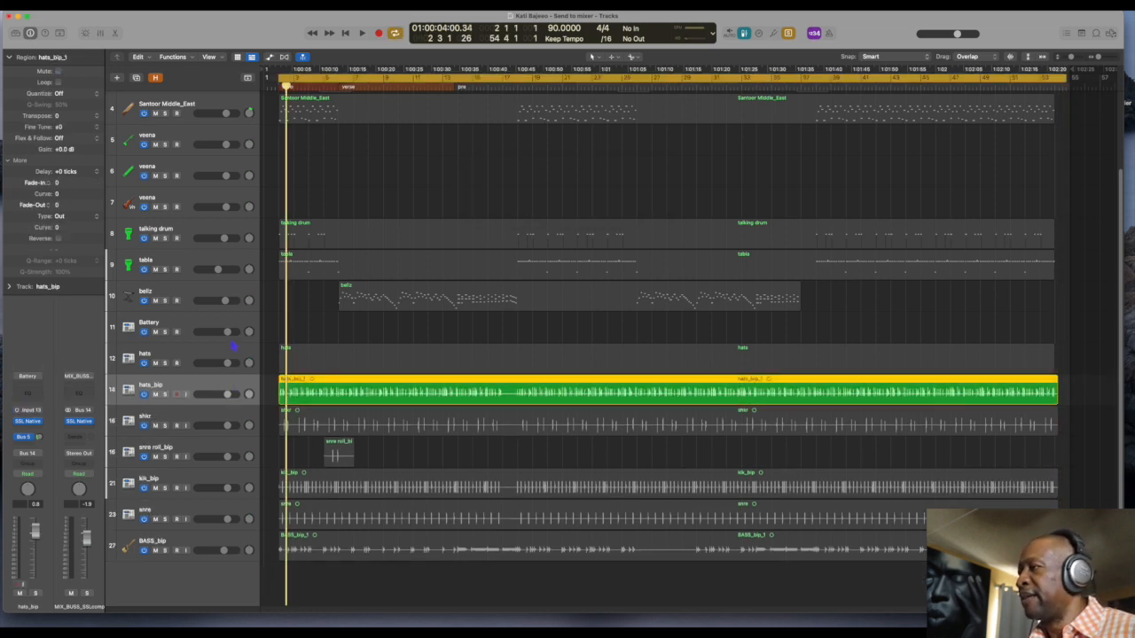
{"action": "left_click", "coordinate": [228, 353]}
{"action": "key", "text": "super+BackSpace"}
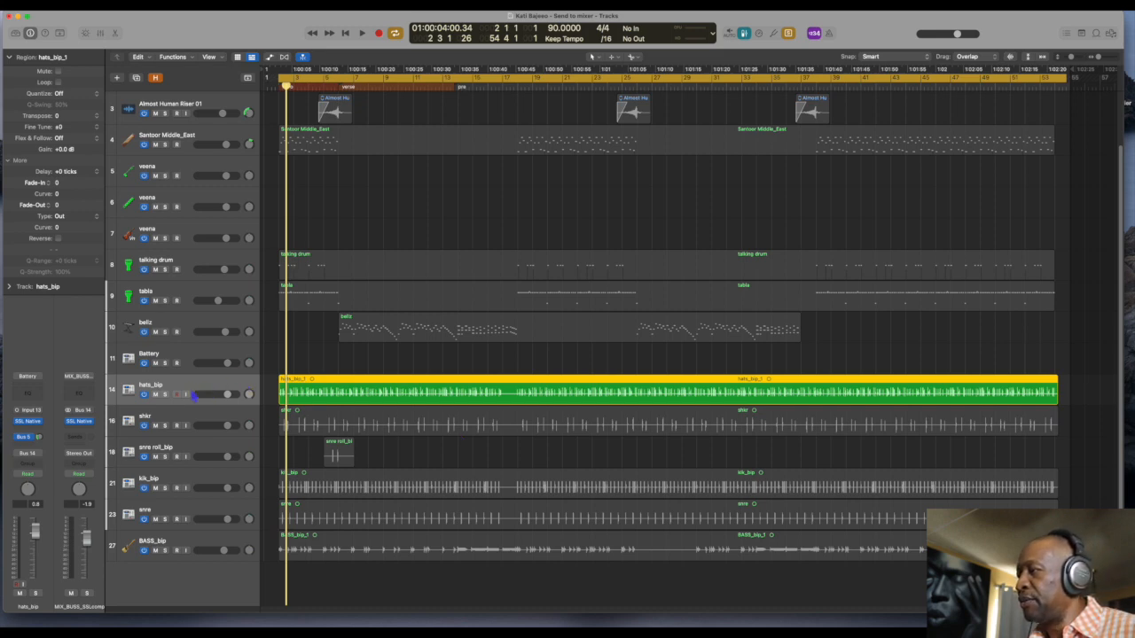
Audition the bellz region from its start and turn off cycle mode
{"action": "left_click", "coordinate": [208, 518], "text": "shift"}
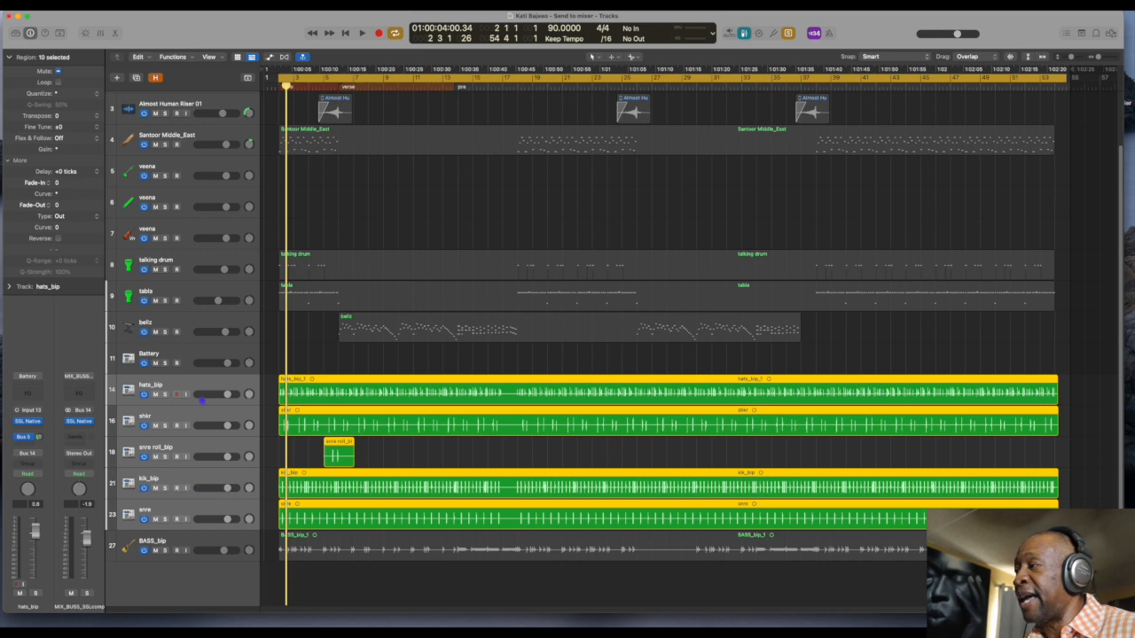
{"action": "left_click", "coordinate": [201, 327]}
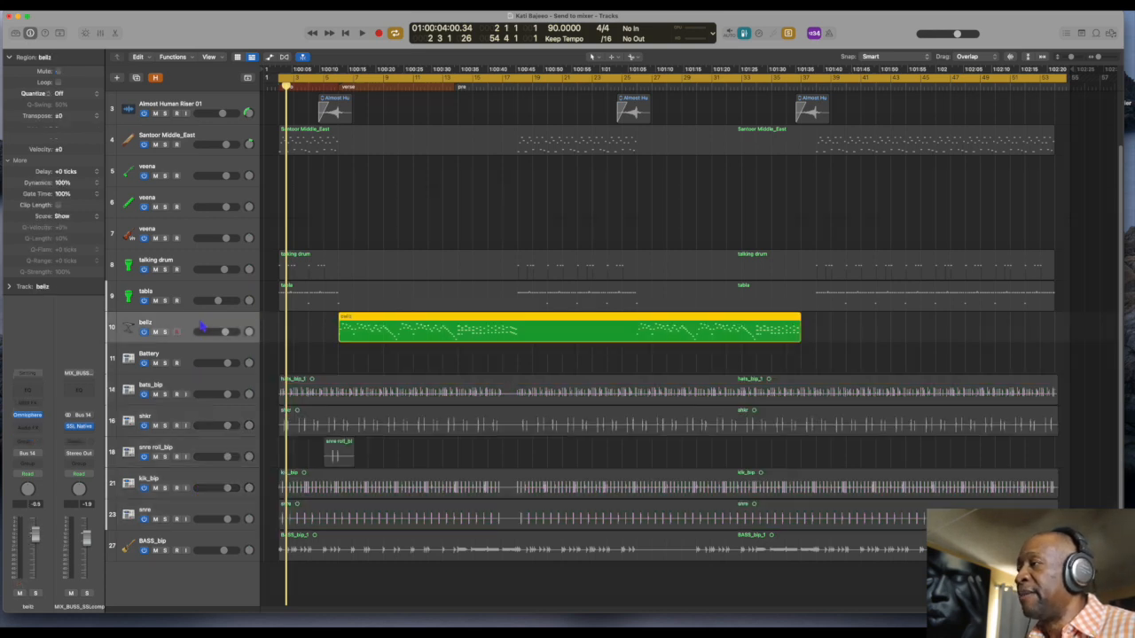
{"action": "key", "text": "shift+space"}
{"action": "key", "text": "c"}
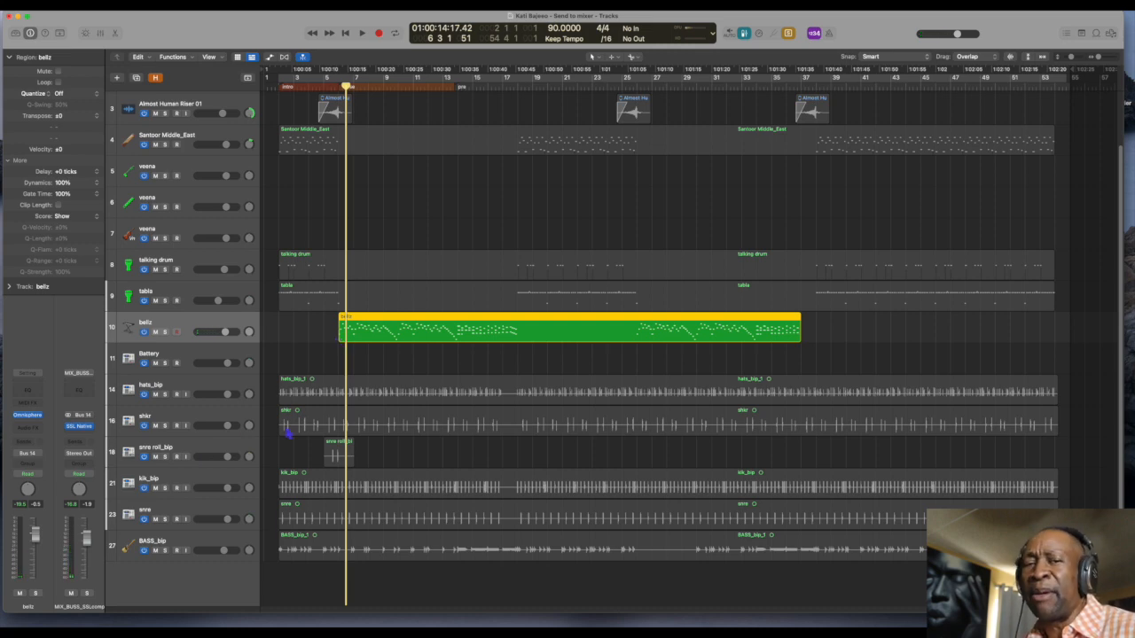
Bounce the bellz region in place to new track bellz_bip, muting the source, bypassing effect plug-ins and including the audio tail, and hide the source track
{"action": "key", "text": "ctrl+b"}
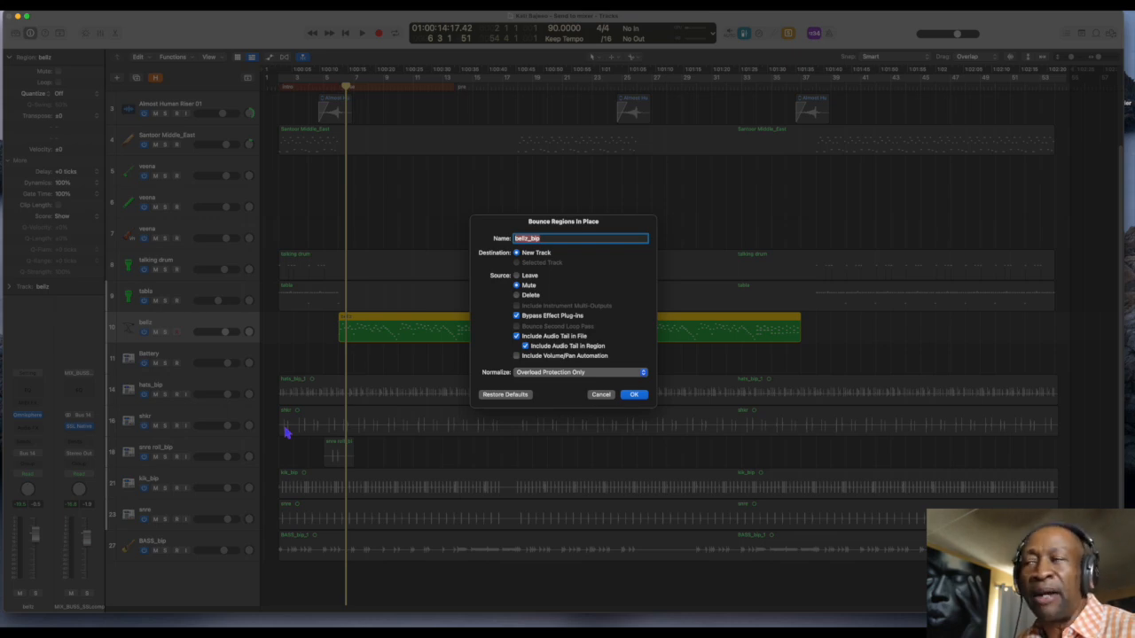
{"action": "key", "text": "Return"}
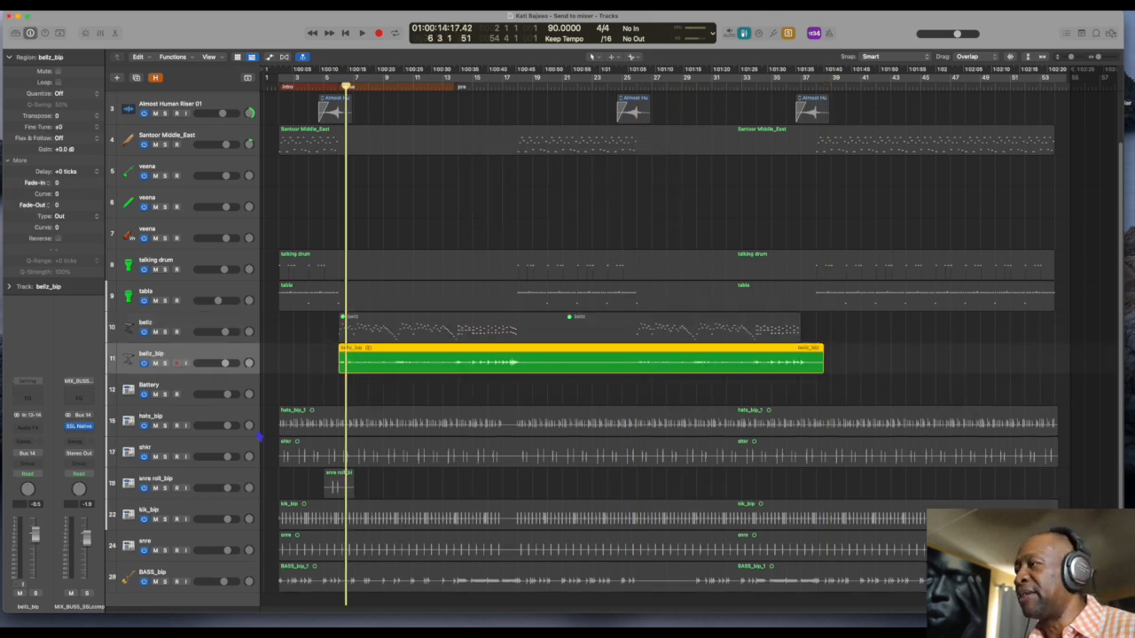
{"action": "left_click", "coordinate": [234, 326]}
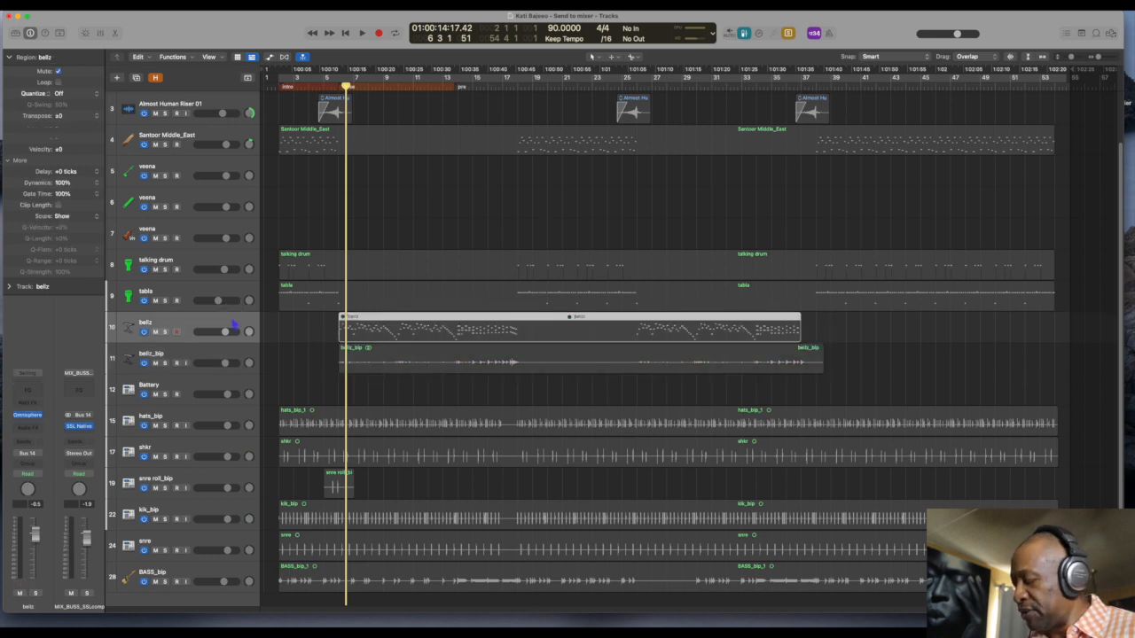
{"action": "key", "text": "super+BackSpace"}
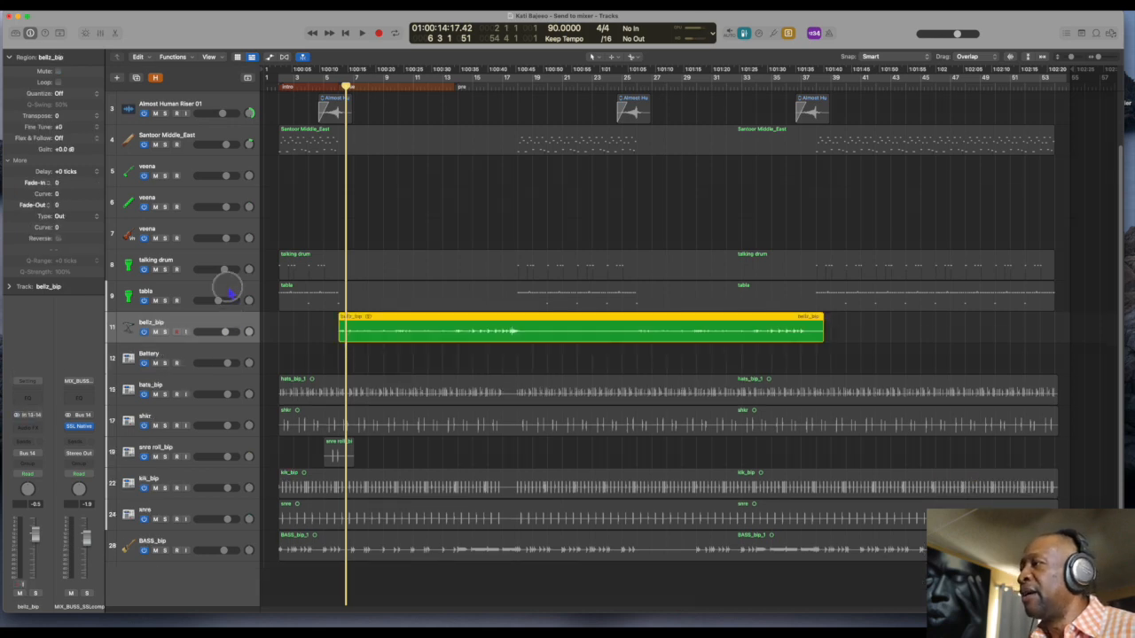
Audition the opening section of the tabla track to check which sounds it contains
{"action": "left_click", "coordinate": [229, 295]}
{"action": "key", "text": "comma"}
{"action": "key", "text": "comma"}
{"action": "key", "text": "comma"}
{"action": "key", "text": "comma"}
{"action": "key", "text": "comma"}
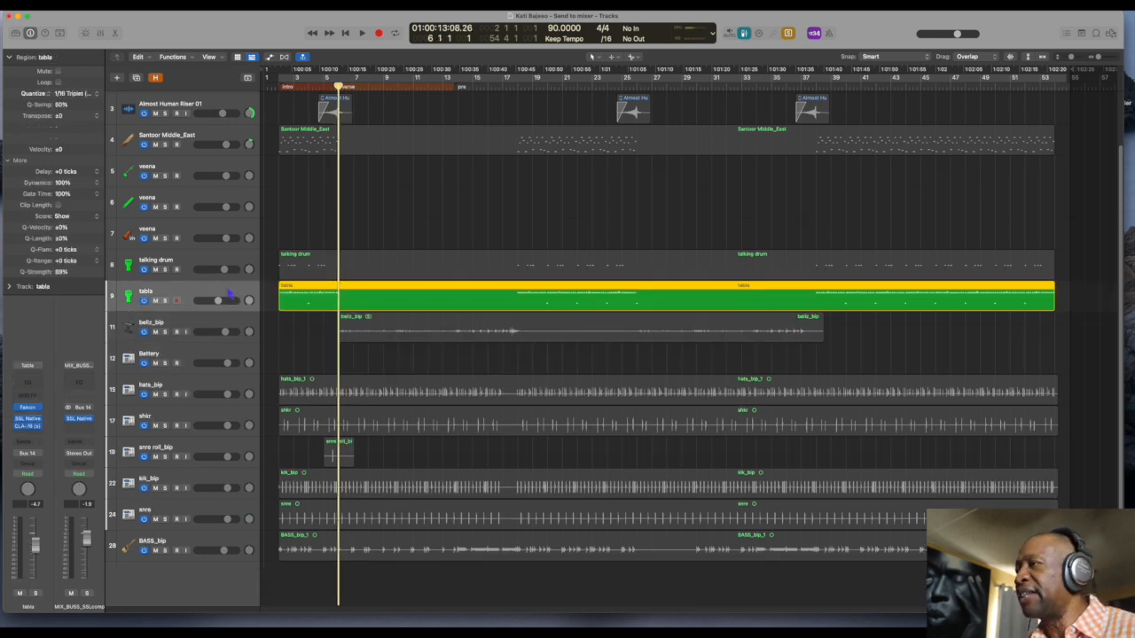
{"action": "key", "text": "space"}
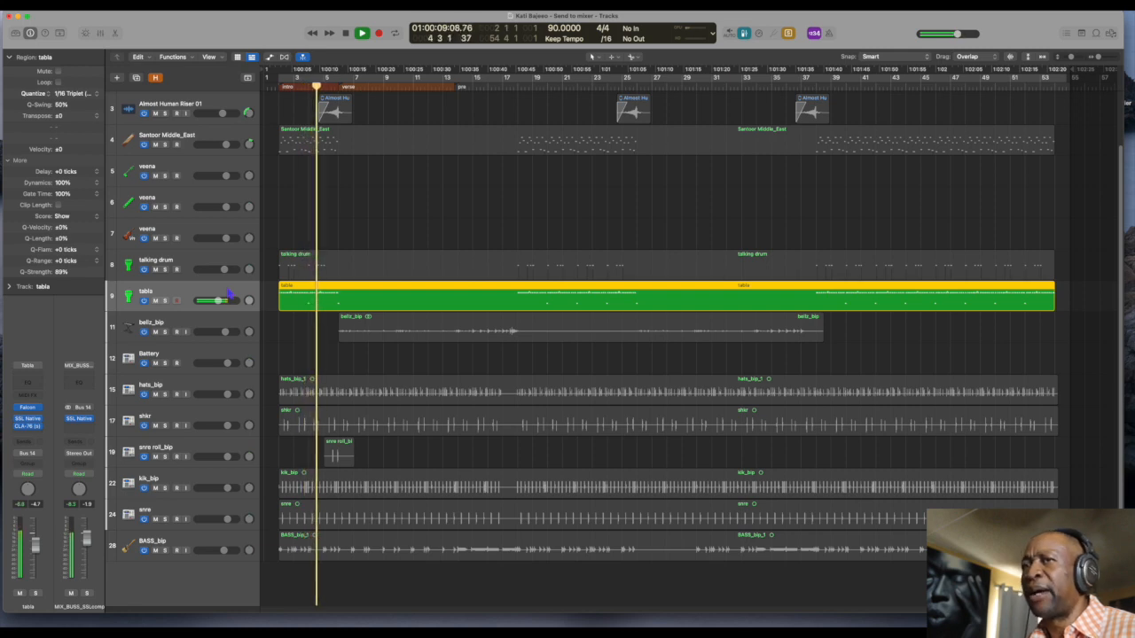
{"action": "key", "text": "space"}
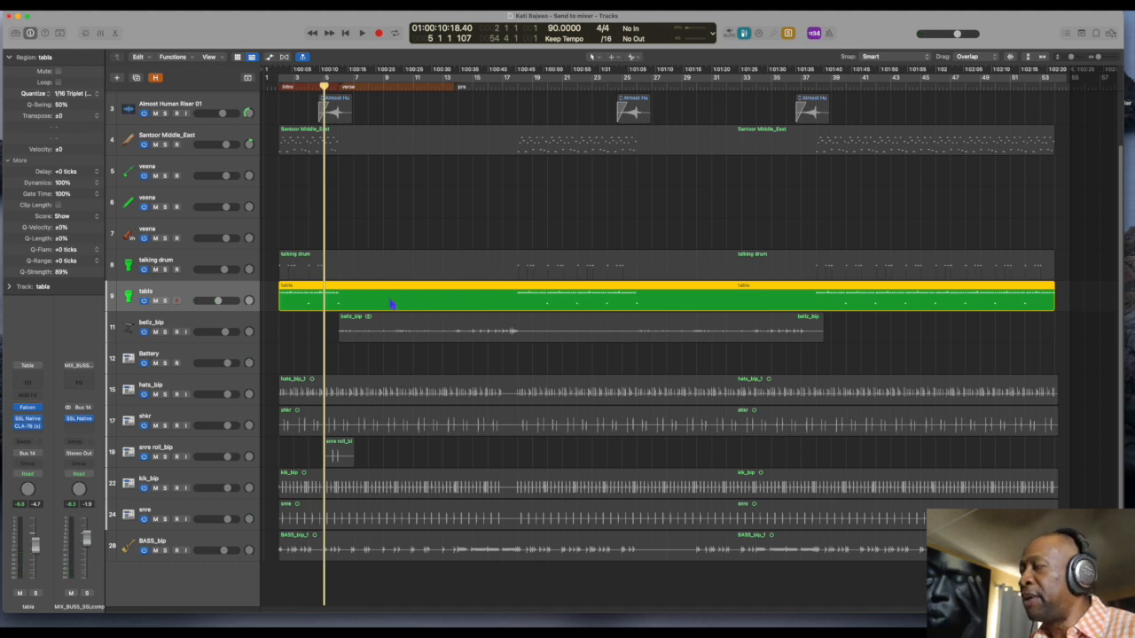
Try separating the tabla region by note pitch, audition the third resulting region and undo the separation
{"action": "right_click", "coordinate": [391, 304]}
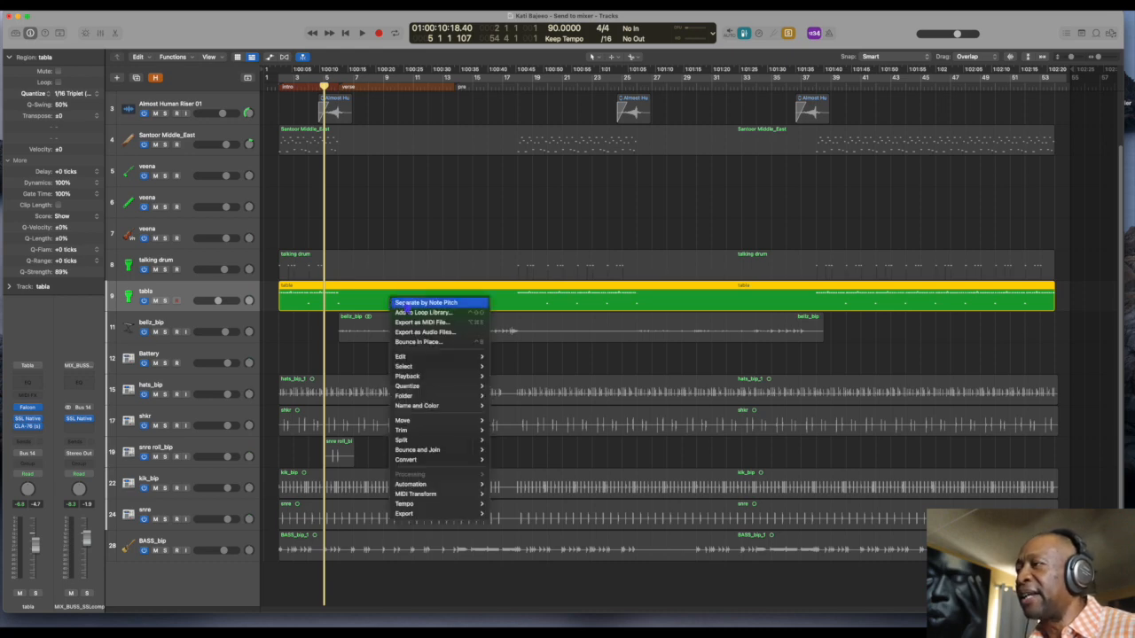
{"action": "left_click", "coordinate": [403, 303]}
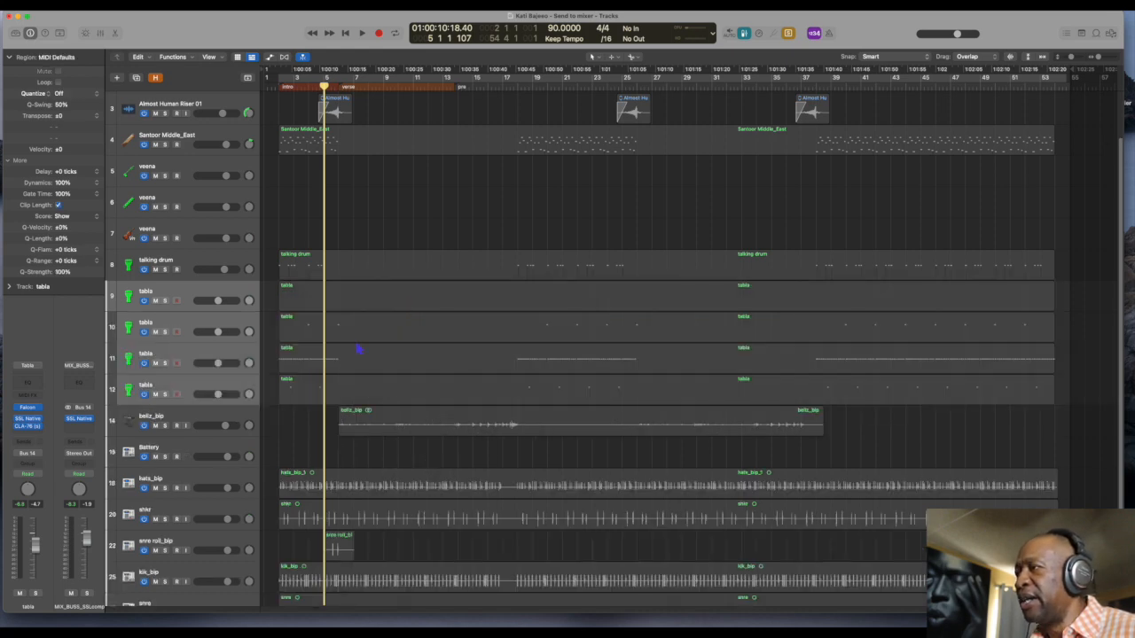
{"action": "left_click", "coordinate": [307, 363]}
{"action": "key", "text": "shift+space"}
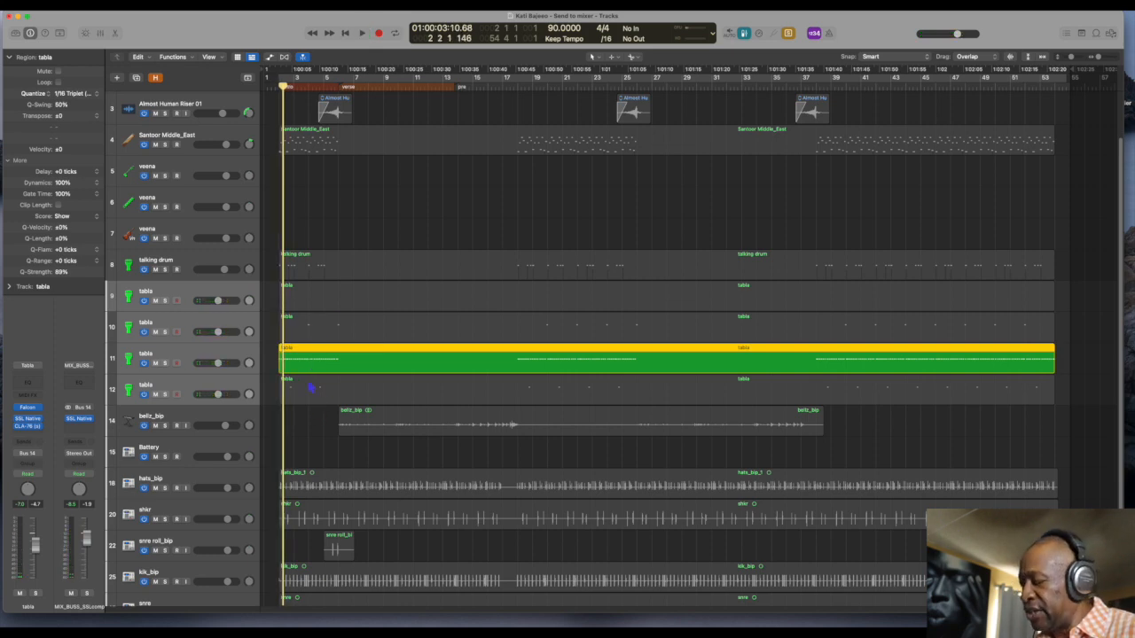
{"action": "key", "text": "super+z"}
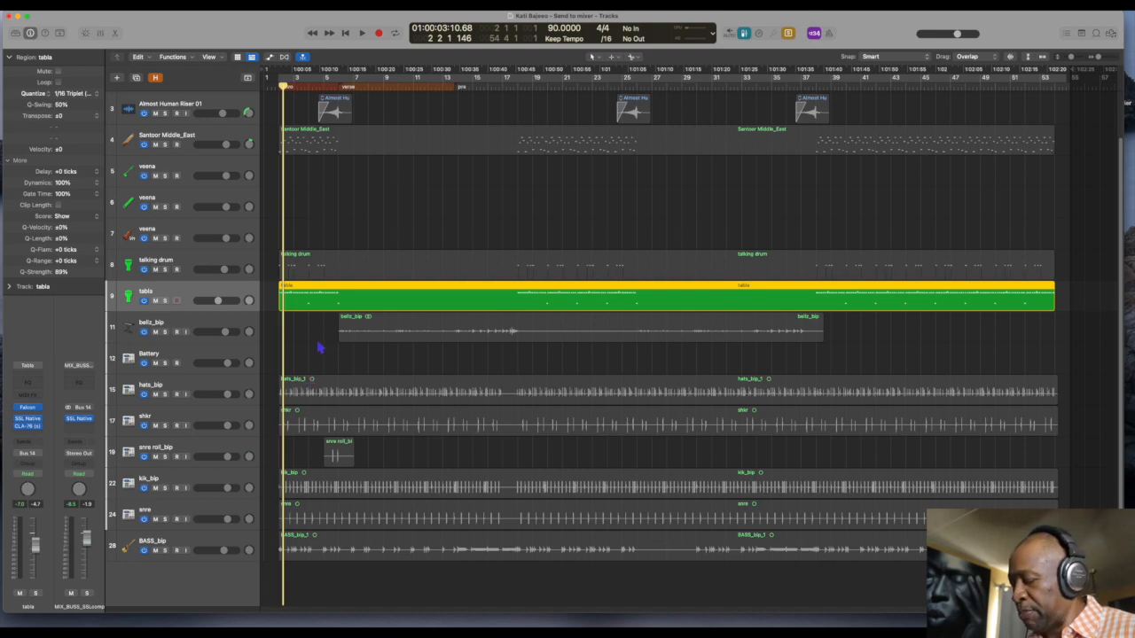
Bounce the tabla region in place to new track tabla_bip, play back the result and hide the source tabla track
{"action": "key", "text": "ctrl+b"}
{"action": "key", "text": "Return"}
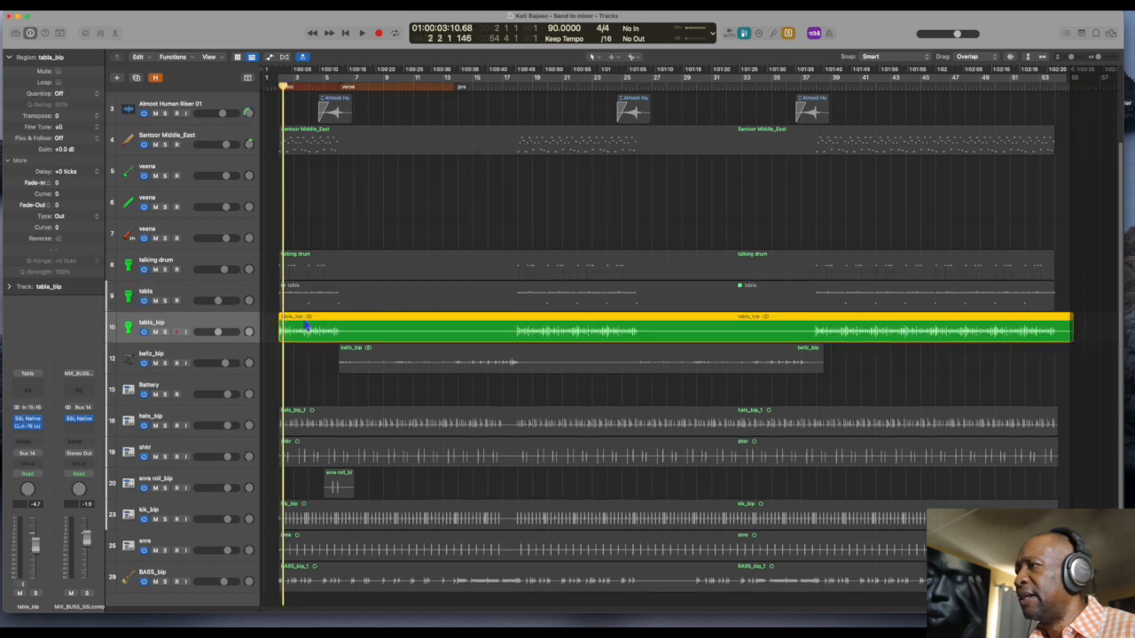
{"action": "key", "text": "space"}
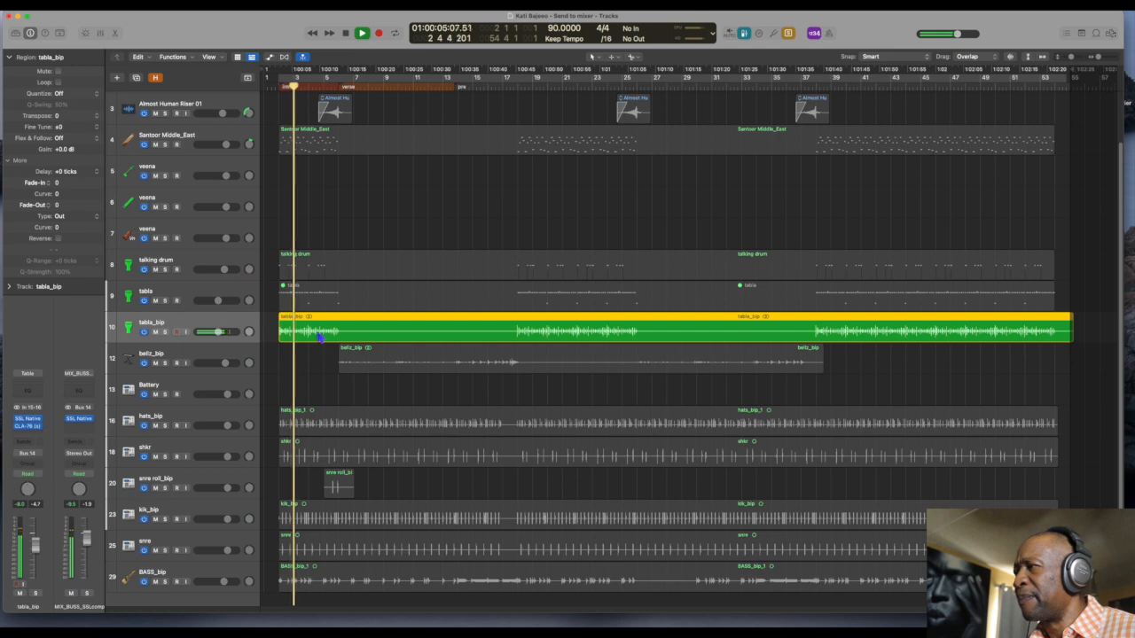
{"action": "key", "text": "space"}
{"action": "left_click", "coordinate": [239, 292]}
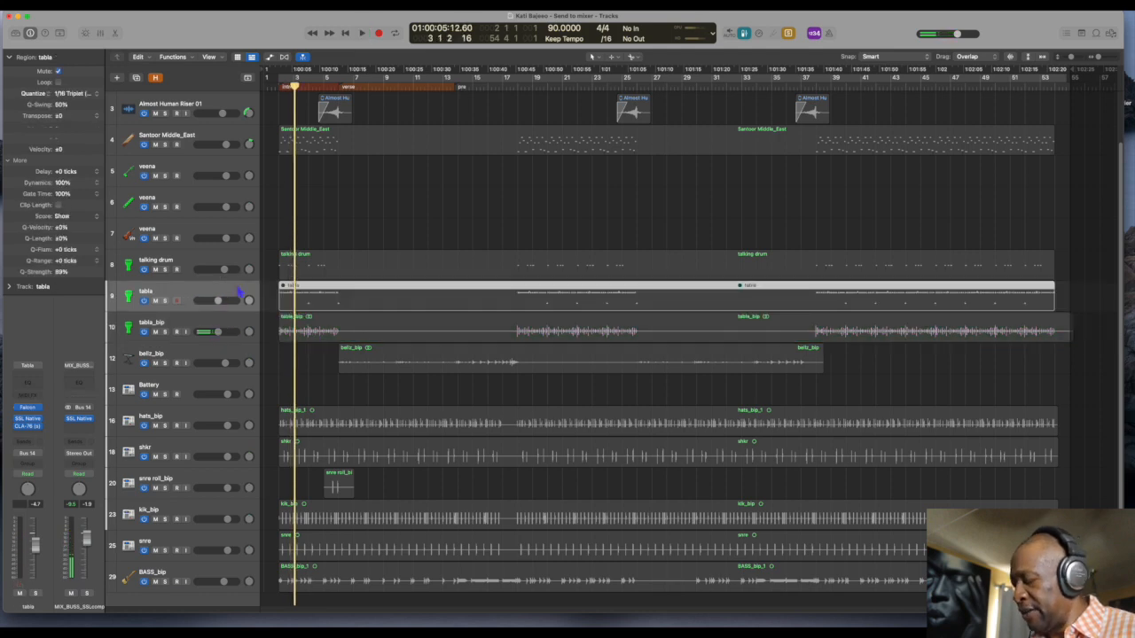
{"action": "key", "text": "super+BackSpace"}
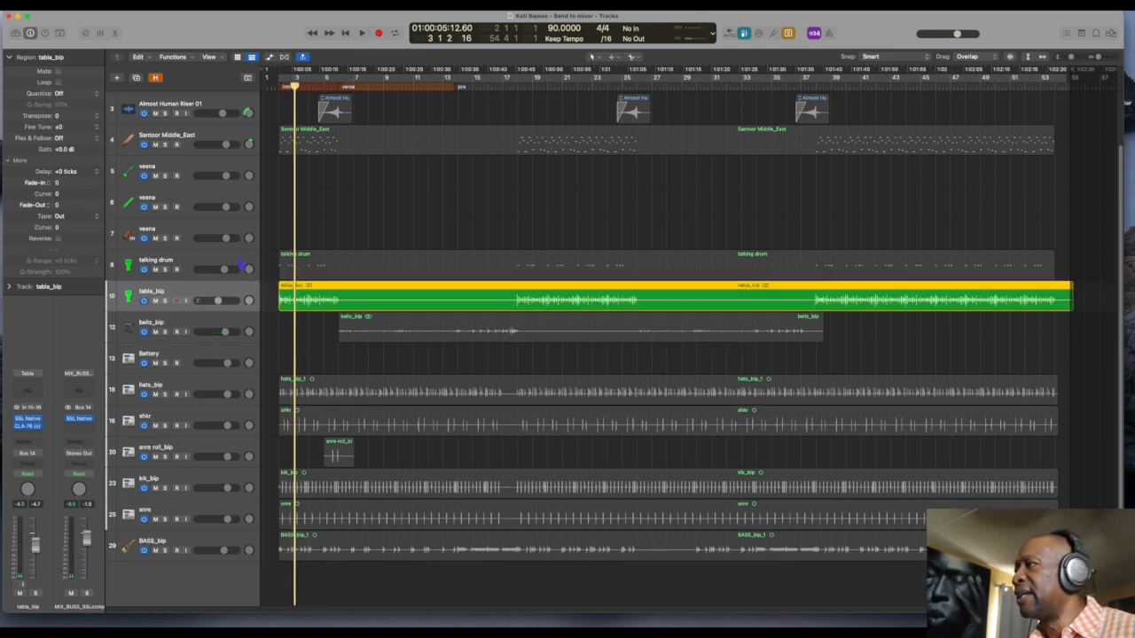
Audition the talking drum region in the intro section
{"action": "left_click", "coordinate": [238, 261]}
{"action": "key", "text": "space"}
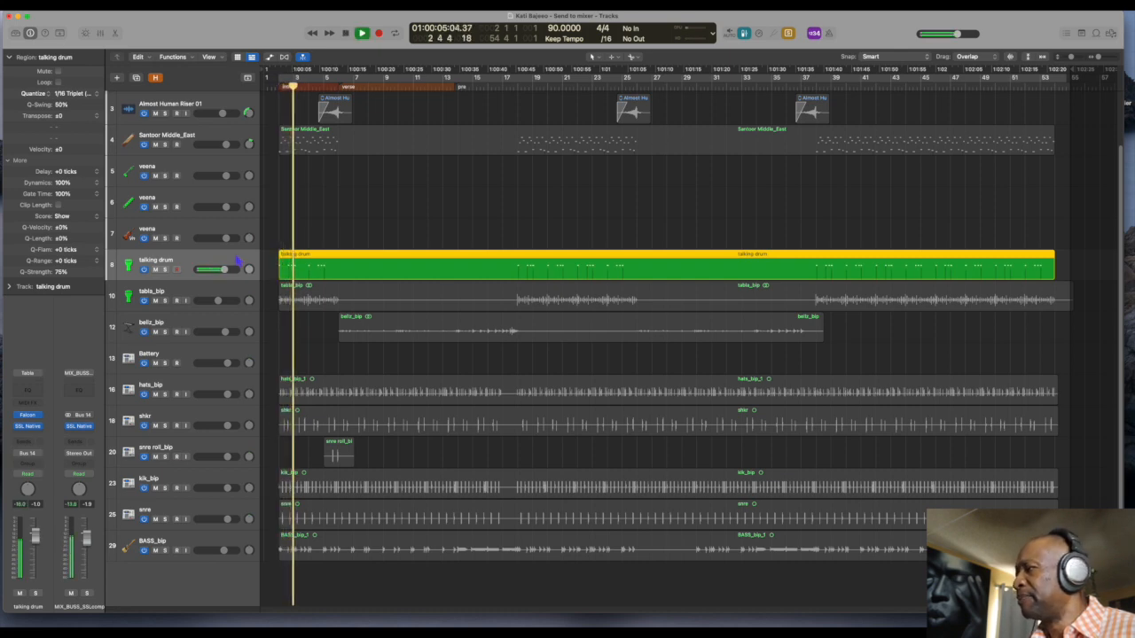
{"action": "key", "text": "space"}
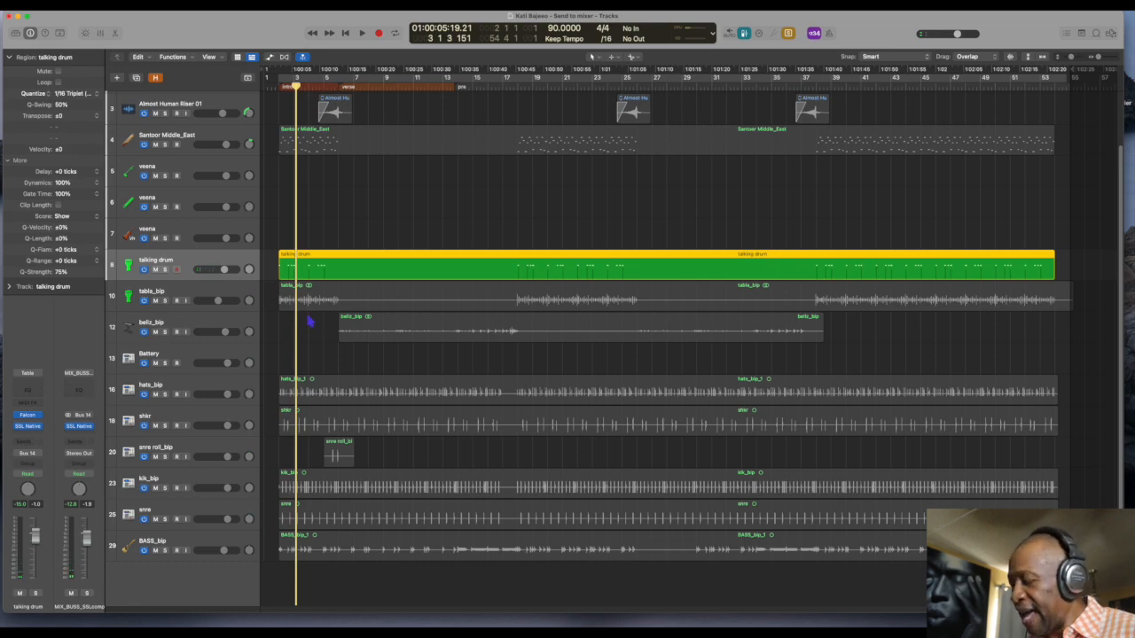
Bounce the talking drum region in place to new track talking drum_bip and remove the SSL Native plug-in from the bounced track
{"action": "key", "text": "ctrl+b"}
{"action": "key", "text": "Escape"}
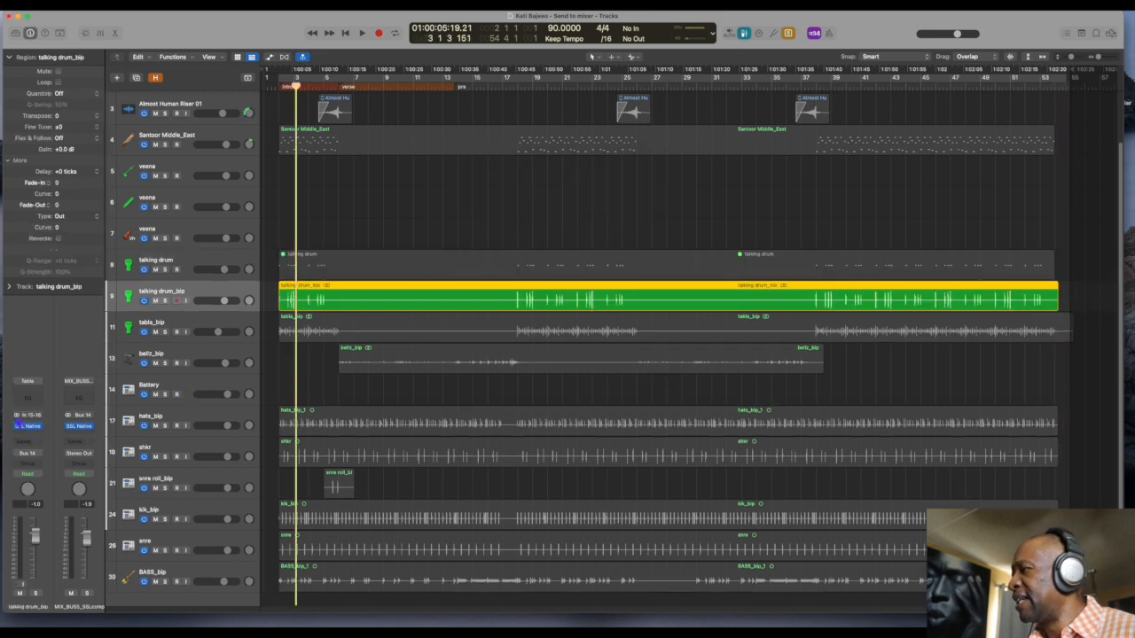
{"action": "left_click", "coordinate": [28, 425]}
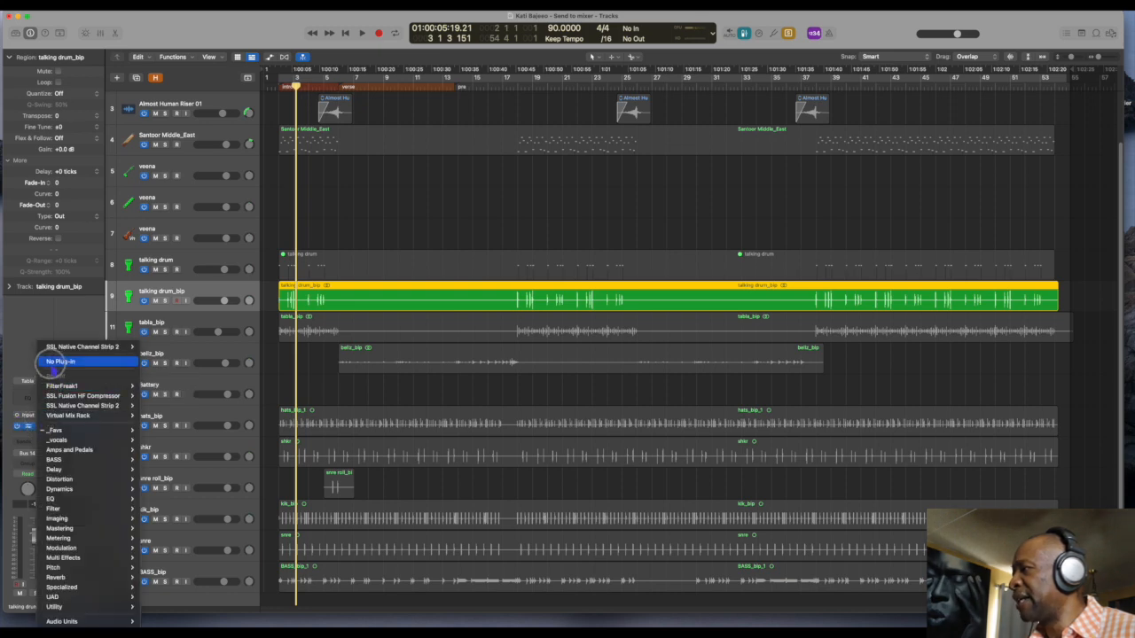
{"action": "left_click", "coordinate": [58, 361]}
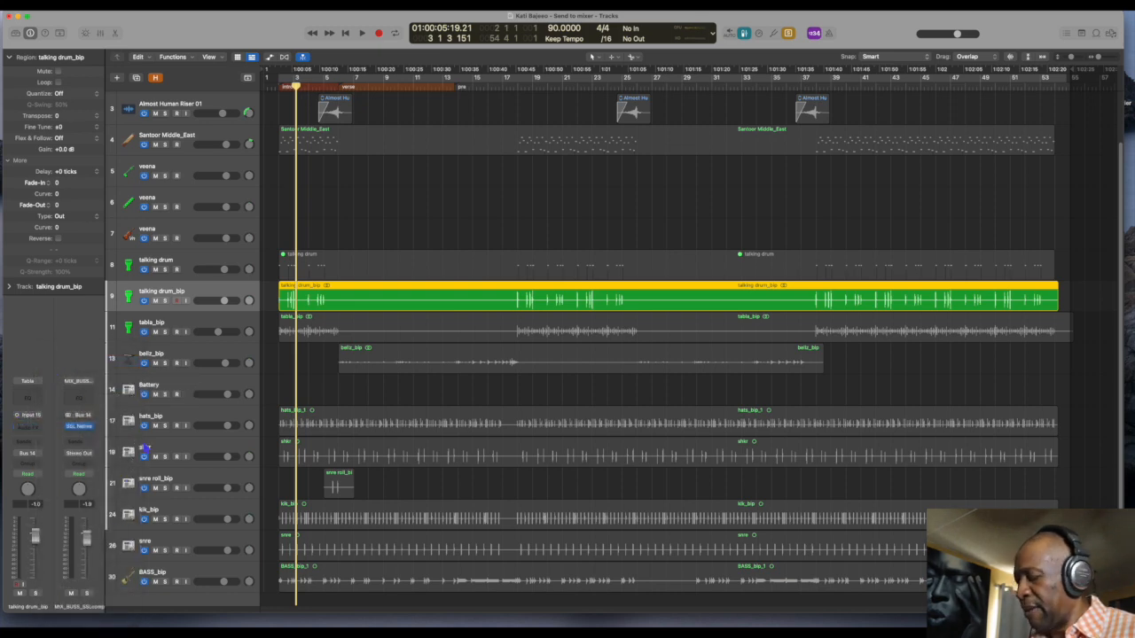
Bounce the talking drum_bip region in place to another new track, muting the source, bypassing effect plug-ins and excluding volume/pan automation
{"action": "key", "text": "ctrl+b"}
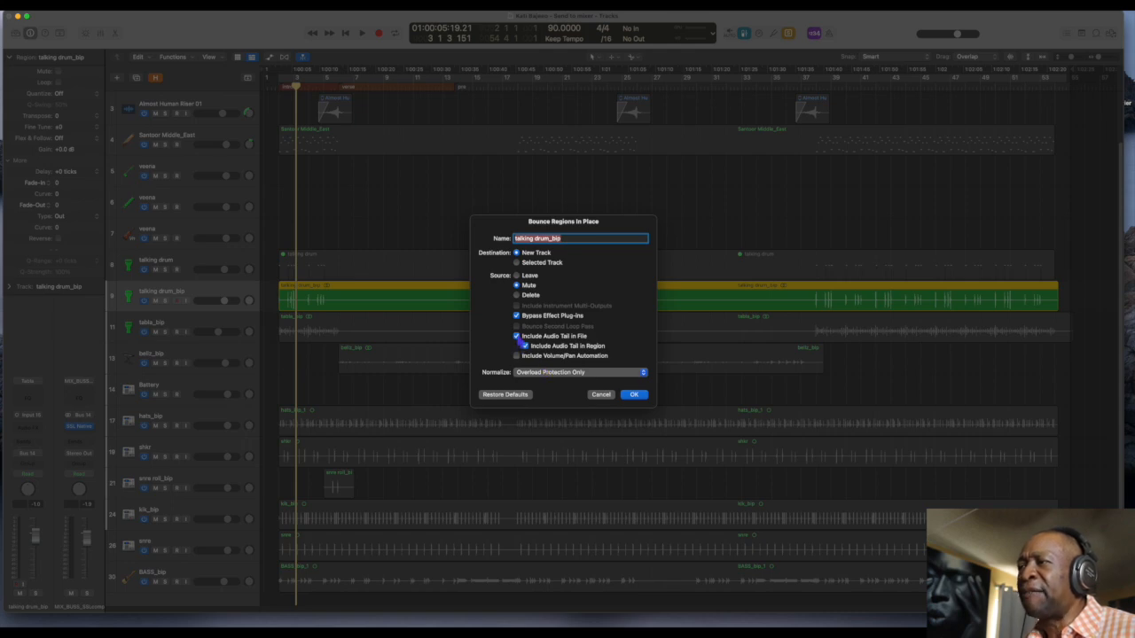
{"action": "left_click", "coordinate": [516, 337]}
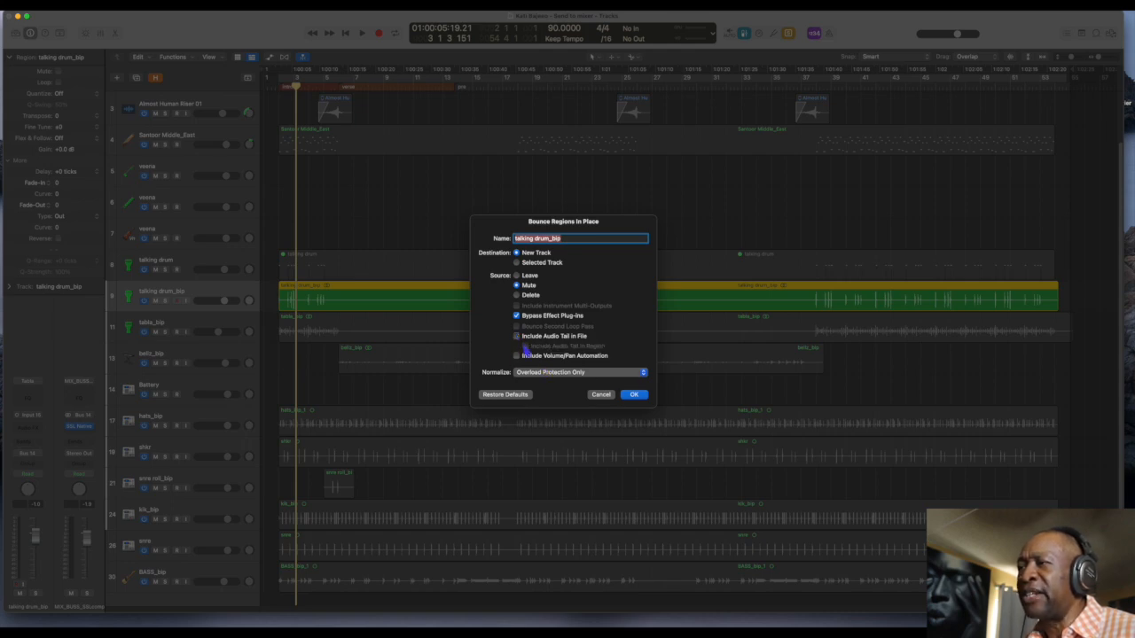
{"action": "left_click", "coordinate": [516, 356]}
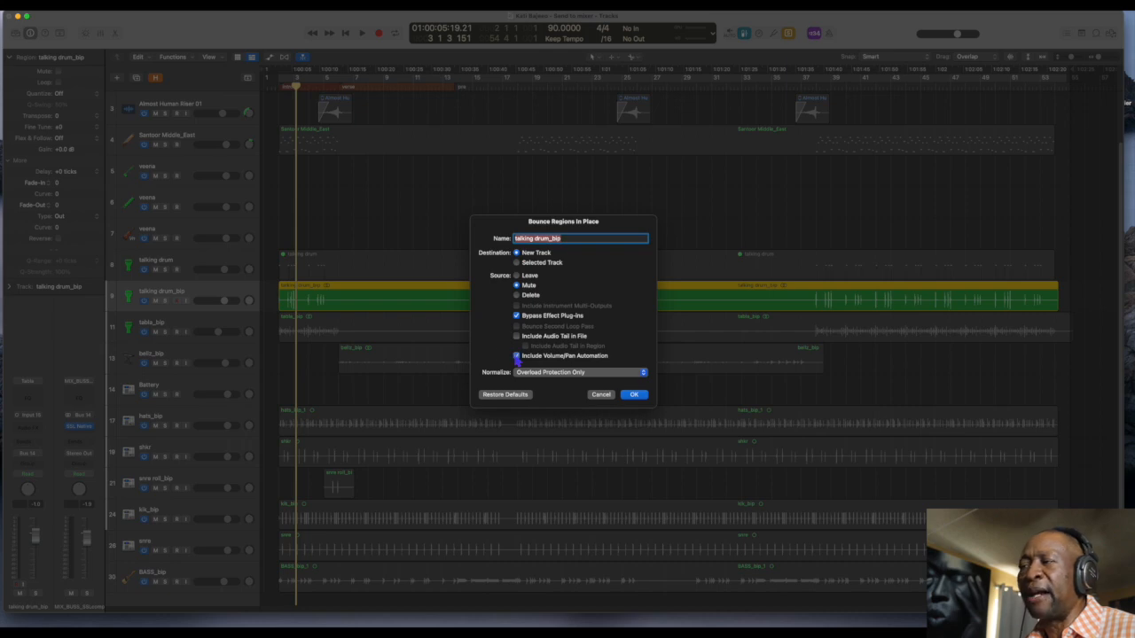
{"action": "left_click", "coordinate": [516, 355]}
{"action": "left_click", "coordinate": [517, 336]}
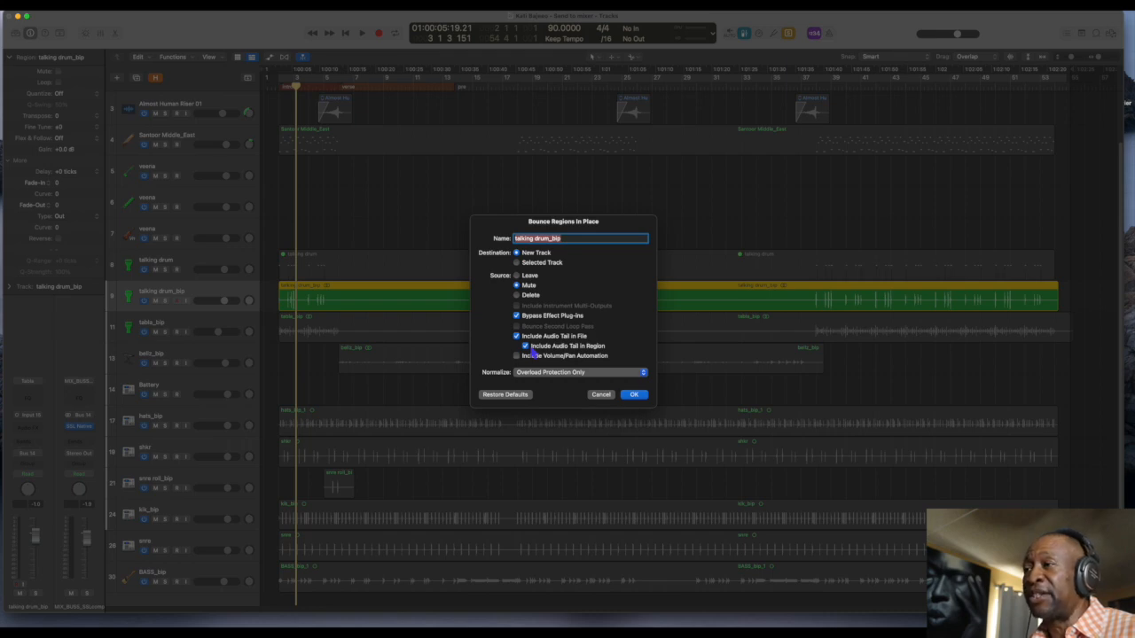
{"action": "left_click", "coordinate": [517, 336]}
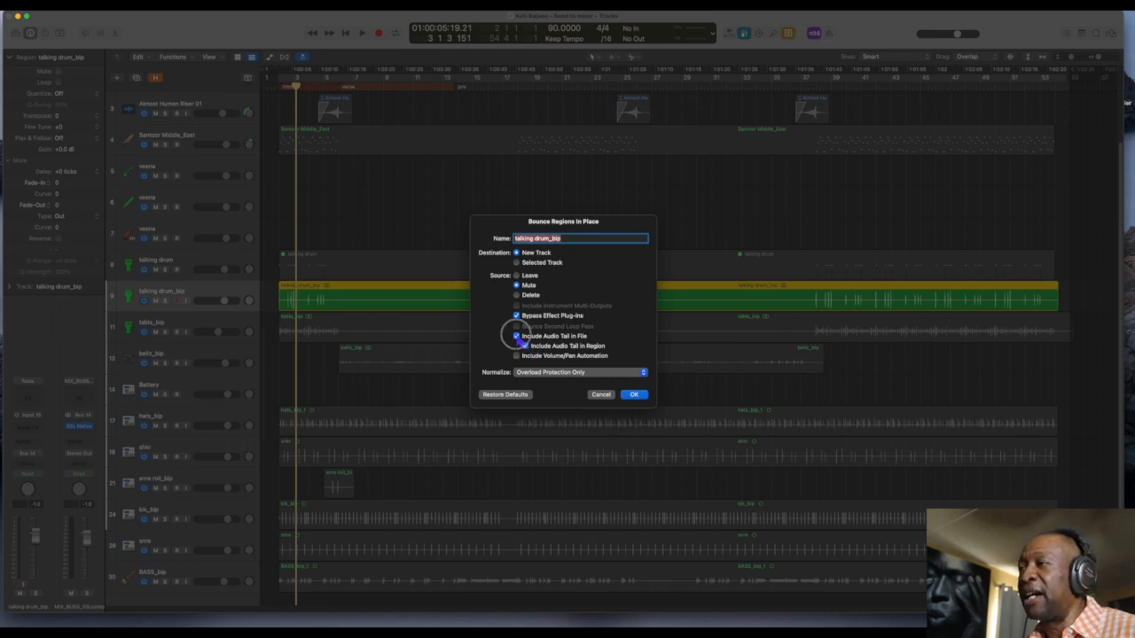
{"action": "left_click", "coordinate": [631, 396]}
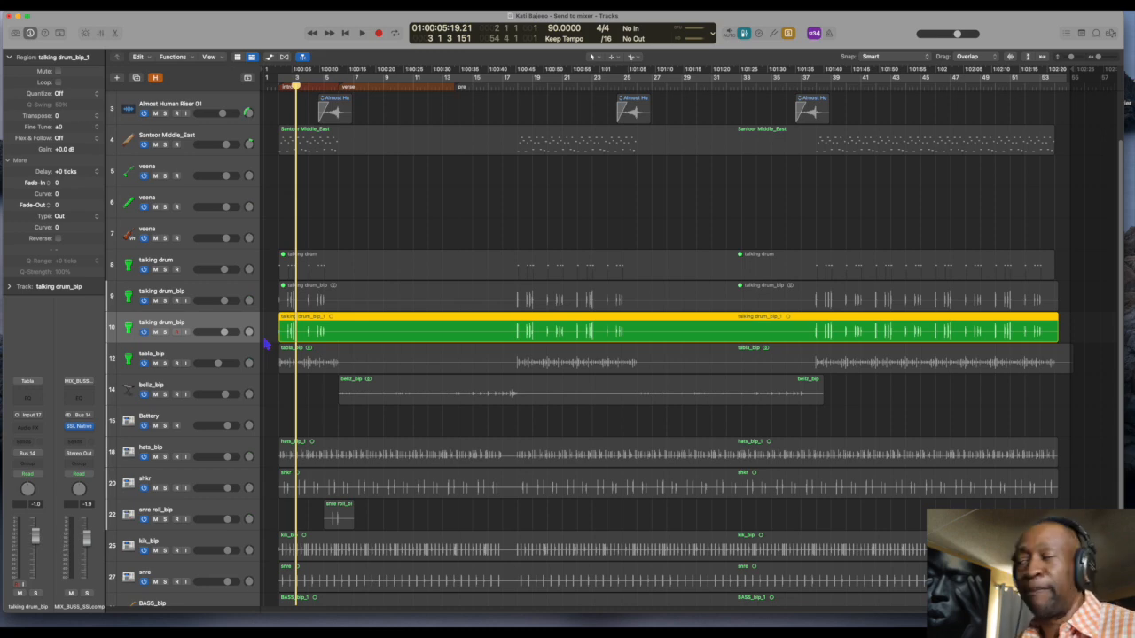
Hide the first talking drum_bip track and the original talking drum track, keeping only the latest bounce in view
{"action": "left_click", "coordinate": [236, 300]}
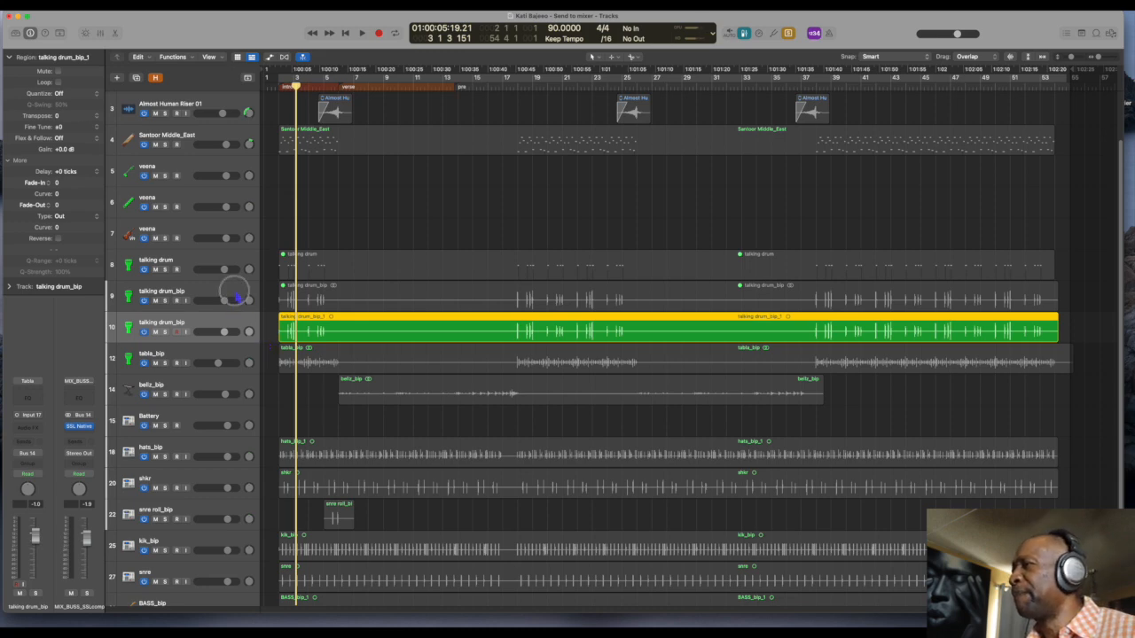
{"action": "key", "text": "ctrl+m"}
{"action": "key", "text": "super+BackSpace"}
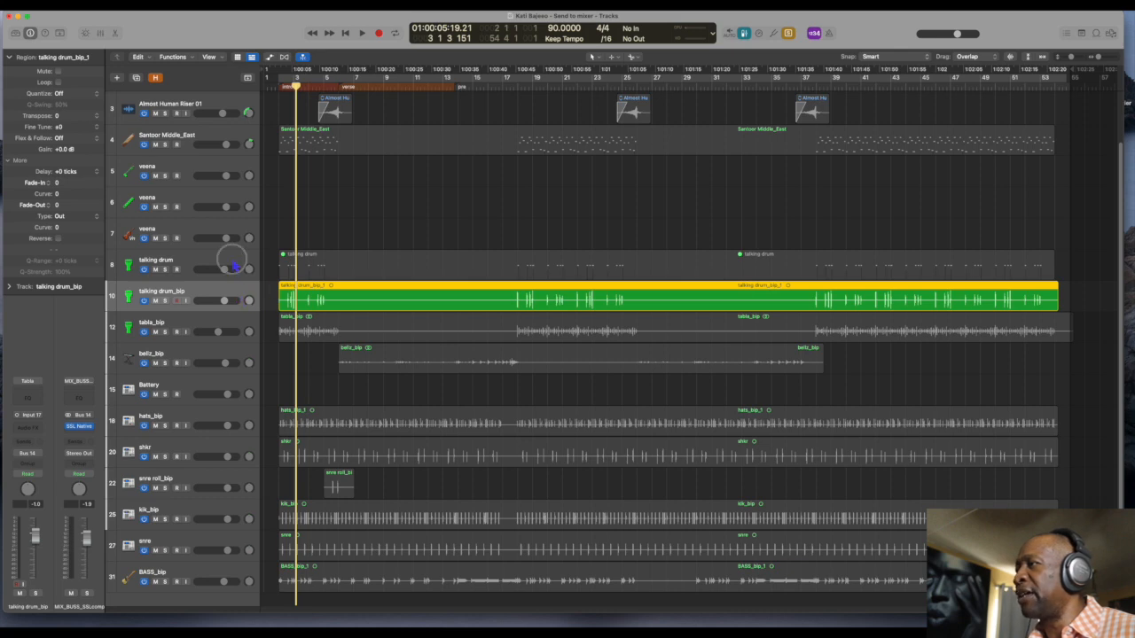
{"action": "left_click", "coordinate": [235, 266]}
{"action": "key", "text": "super+BackSpace"}
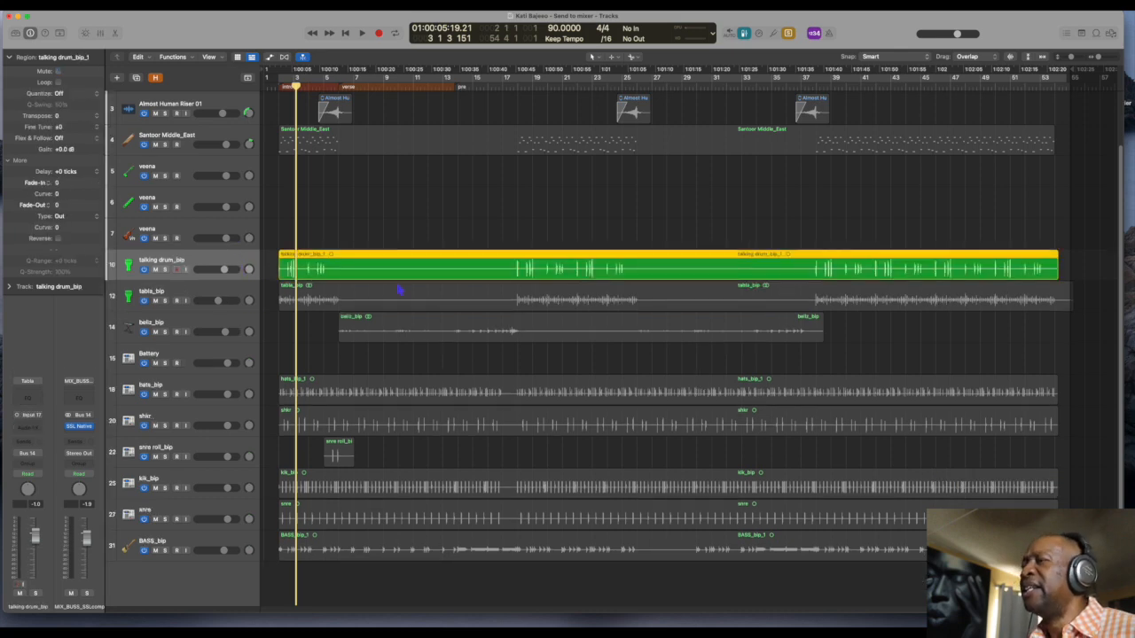
Audition the Santoor Middle_East region, bounce it in place to a new track and hide the source track
{"action": "left_click", "coordinate": [222, 143]}
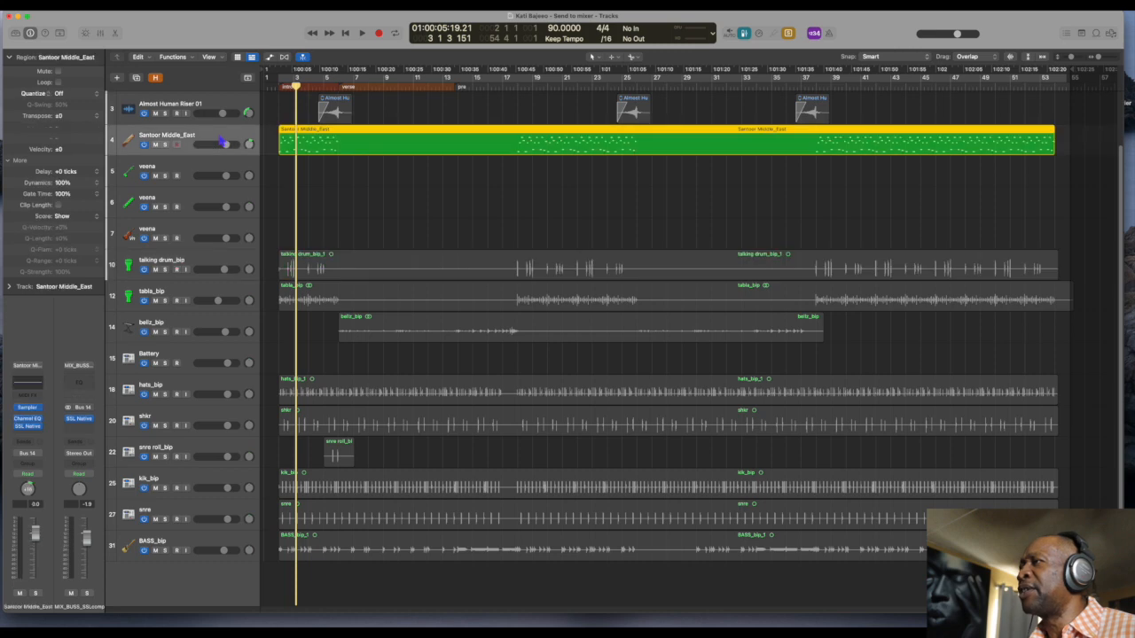
{"action": "key", "text": "space"}
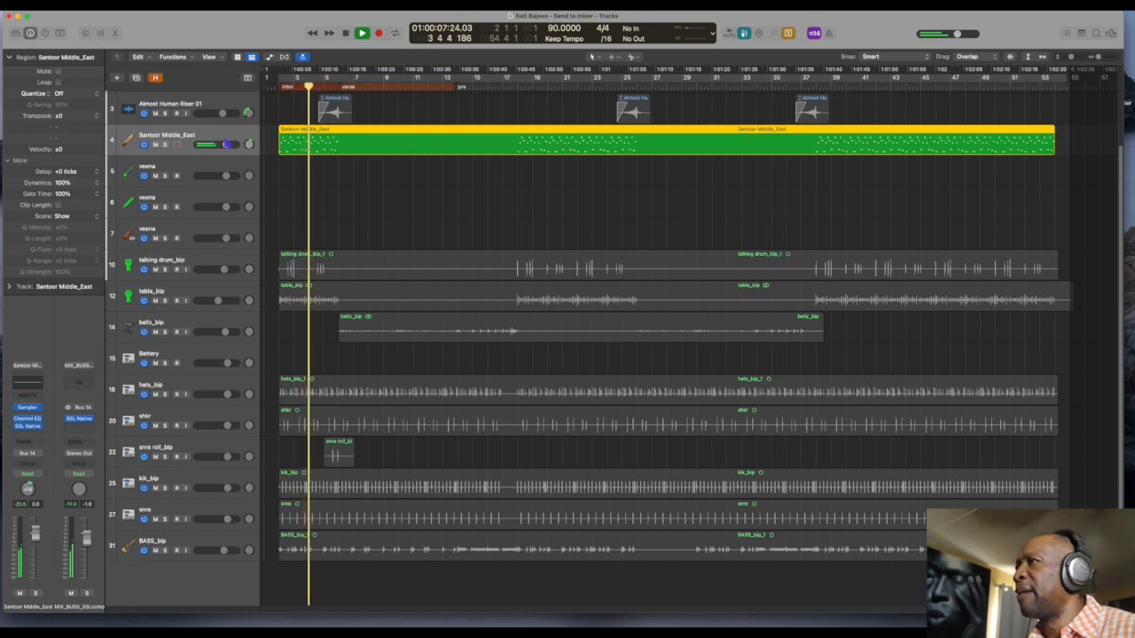
{"action": "key", "text": "space"}
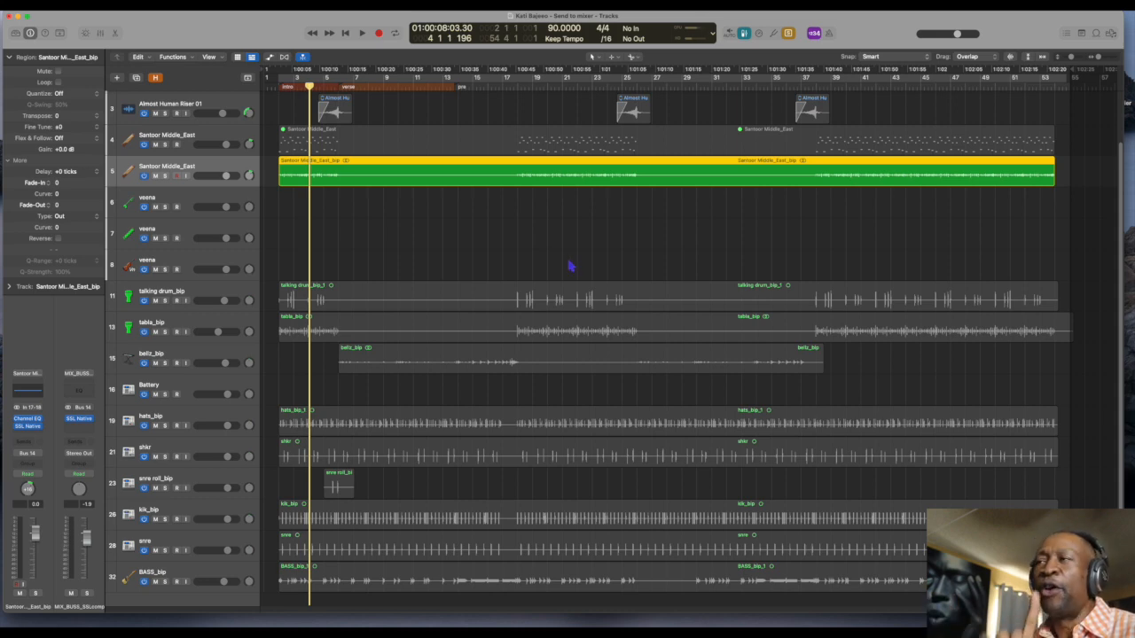
{"action": "left_click", "coordinate": [218, 134]}
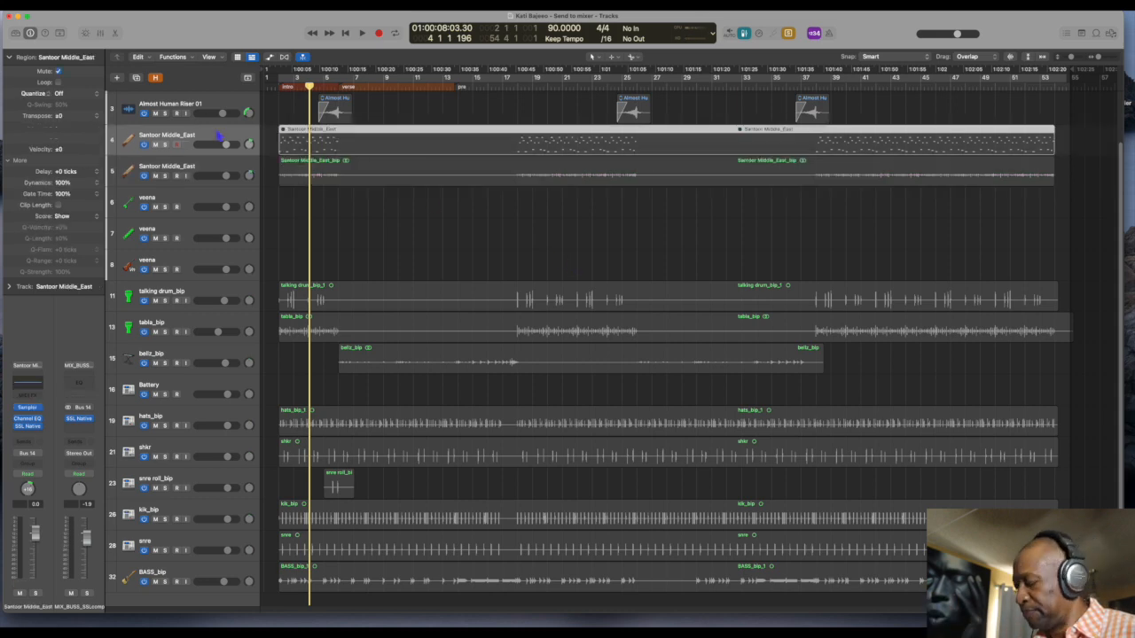
{"action": "key", "text": "cmd+BackSpace"}
Select all regions in the project and open the export of all tracks as audio files
{"action": "scroll", "coordinate": [375, 151], "scroll_direction": "up", "scroll_amount": 2}
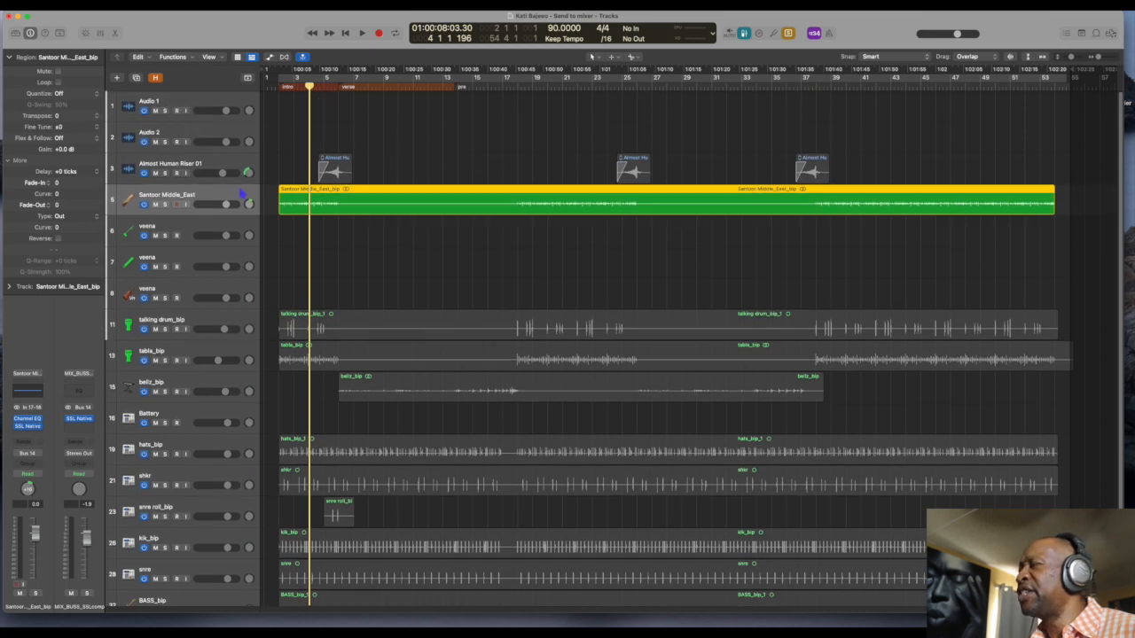
{"action": "key", "text": "super+a"}
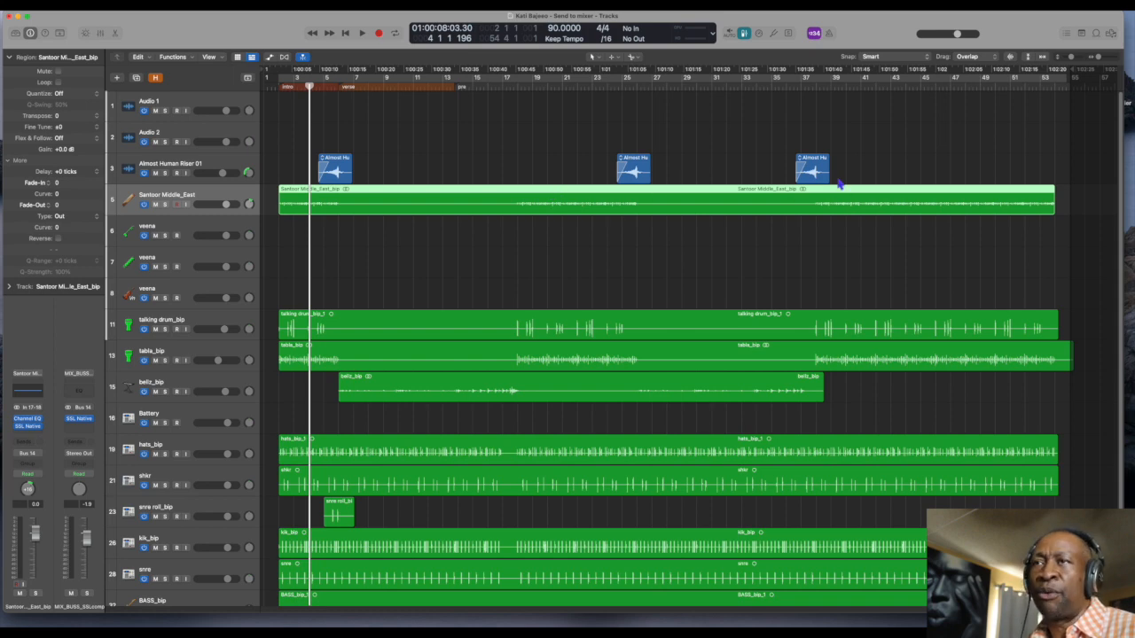
{"action": "key", "text": "super+Up"}
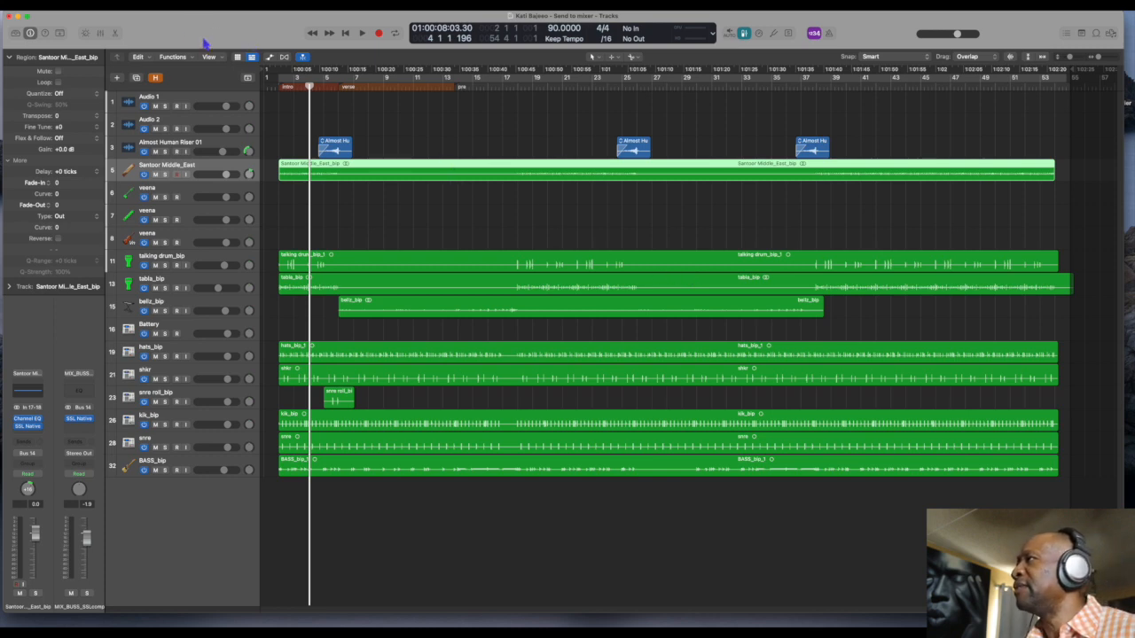
{"action": "left_click", "coordinate": [64, 12]}
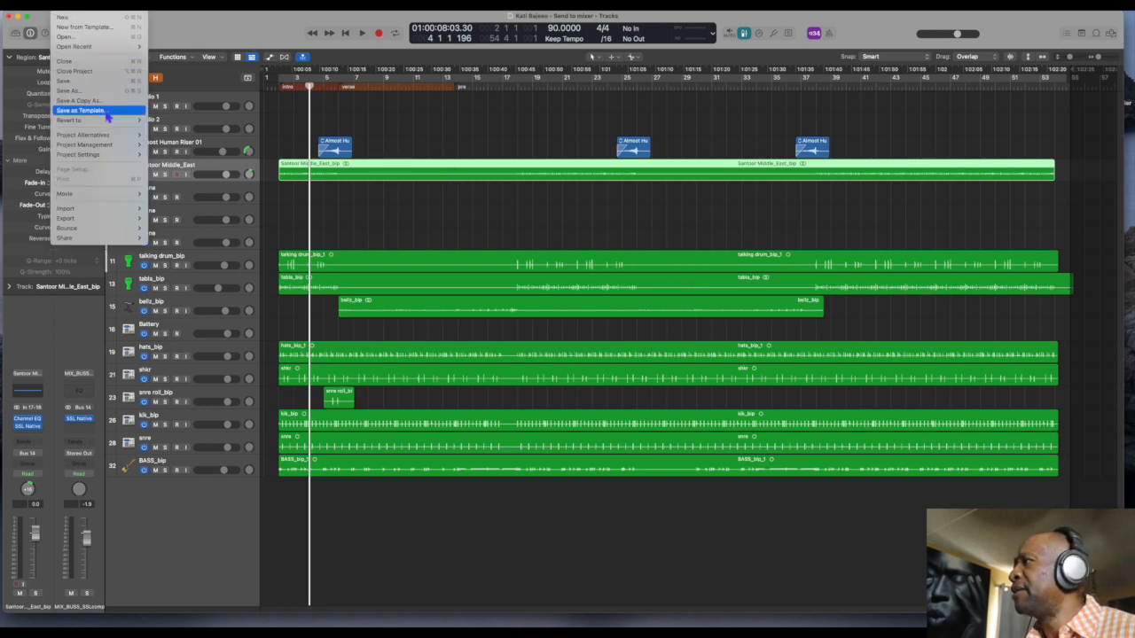
{"action": "mouse_move", "coordinate": [123, 224]}
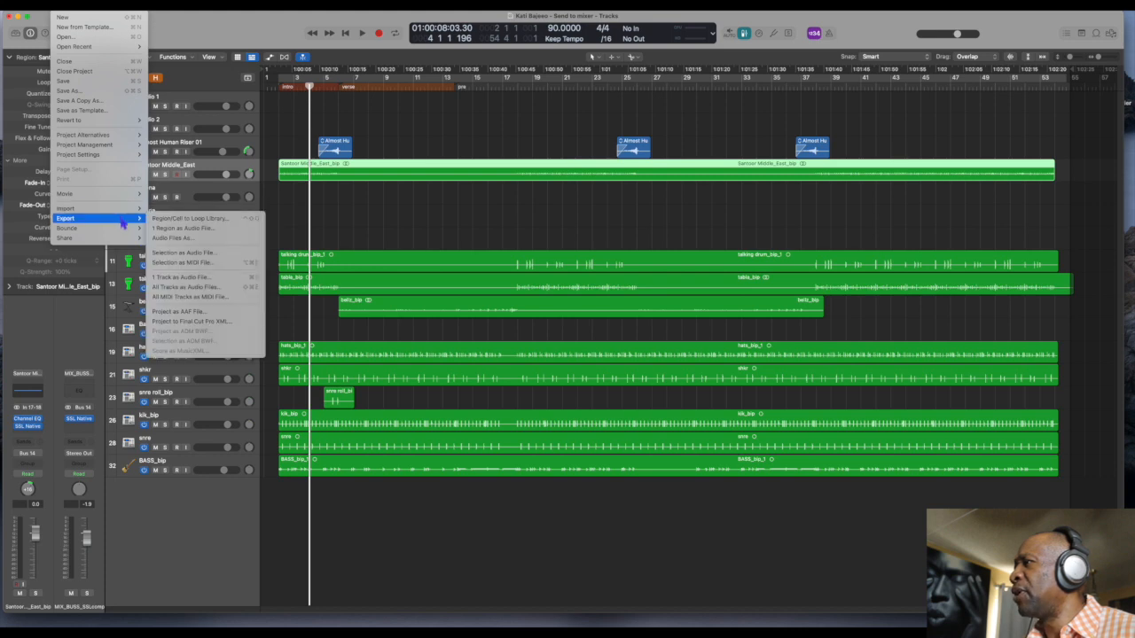
{"action": "left_click", "coordinate": [218, 296]}
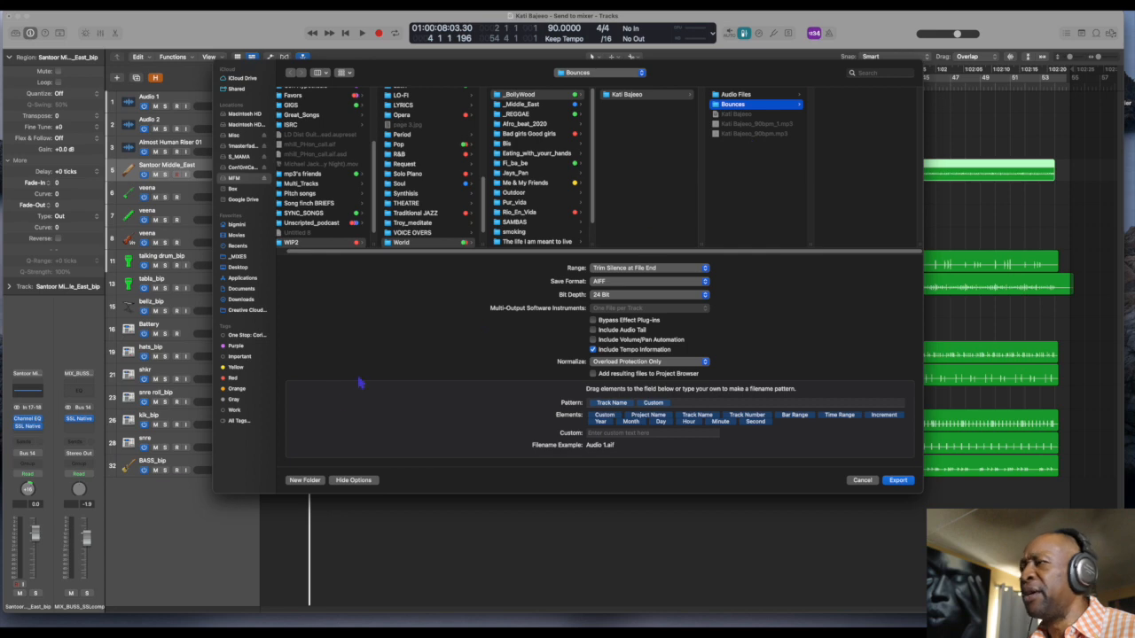
Create the folder Kati_Bajeeo_90bpm_ inside Bounces and export all tracks into it as 24-bit AIFF files
{"action": "left_click", "coordinate": [305, 480]}
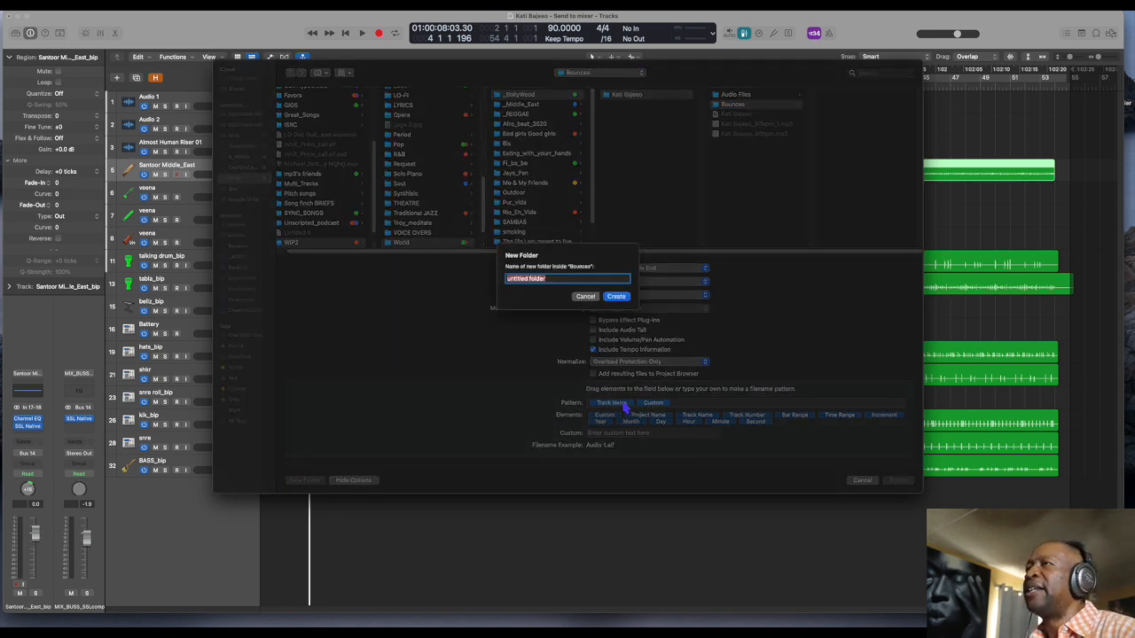
{"action": "type", "text": "Kati_Bajeeo_"}
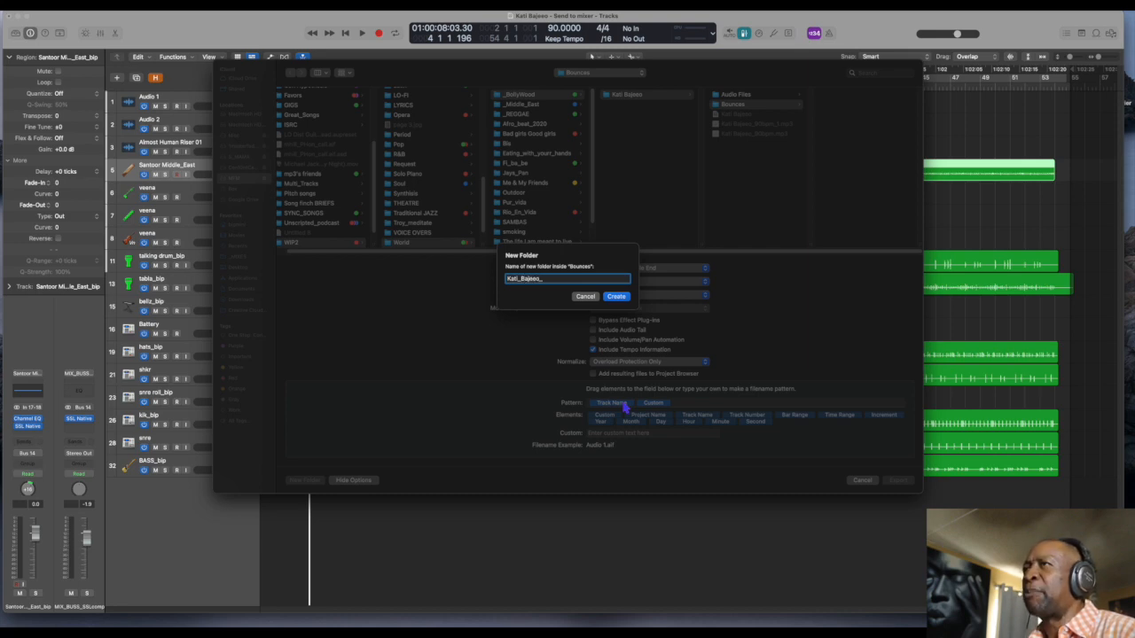
{"action": "type", "text": "90bpm_"}
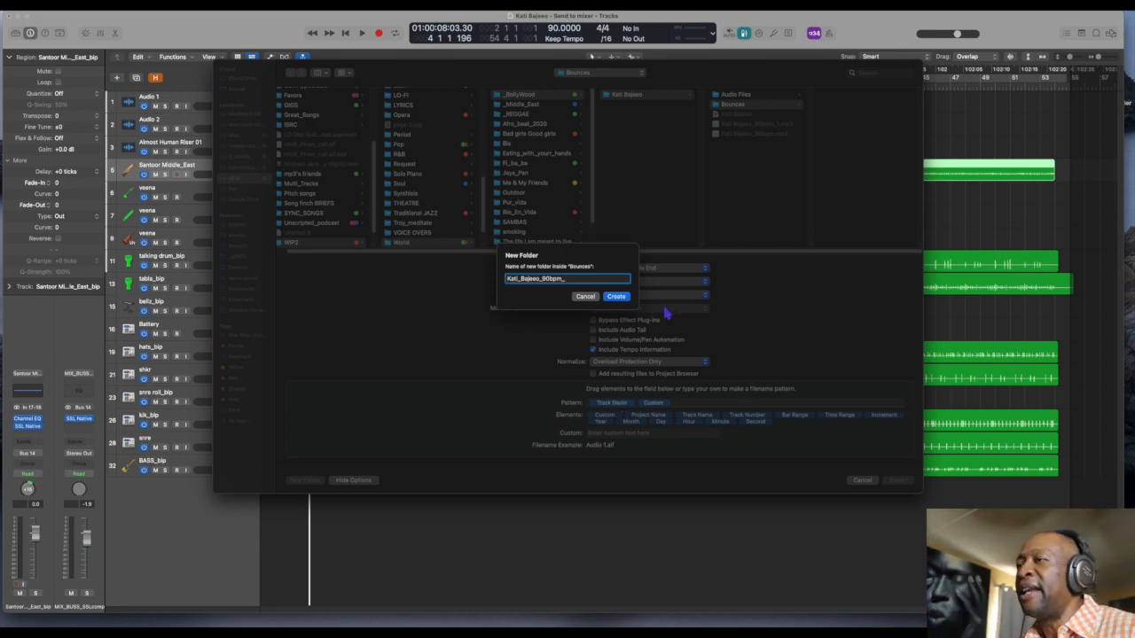
{"action": "left_click", "coordinate": [618, 298]}
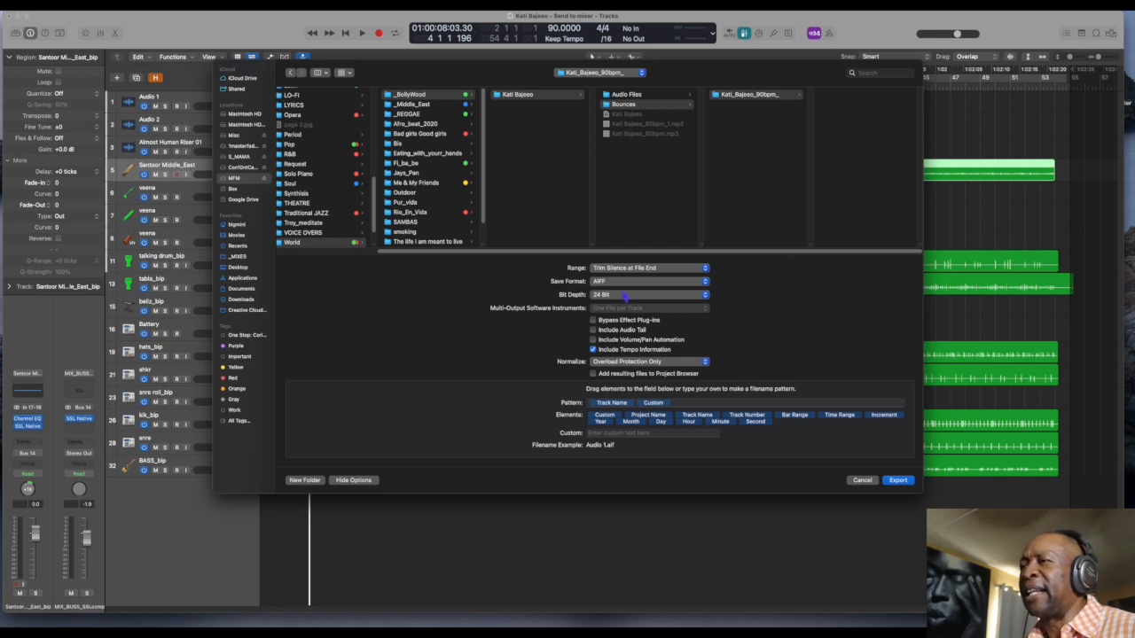
{"action": "left_click", "coordinate": [898, 481]}
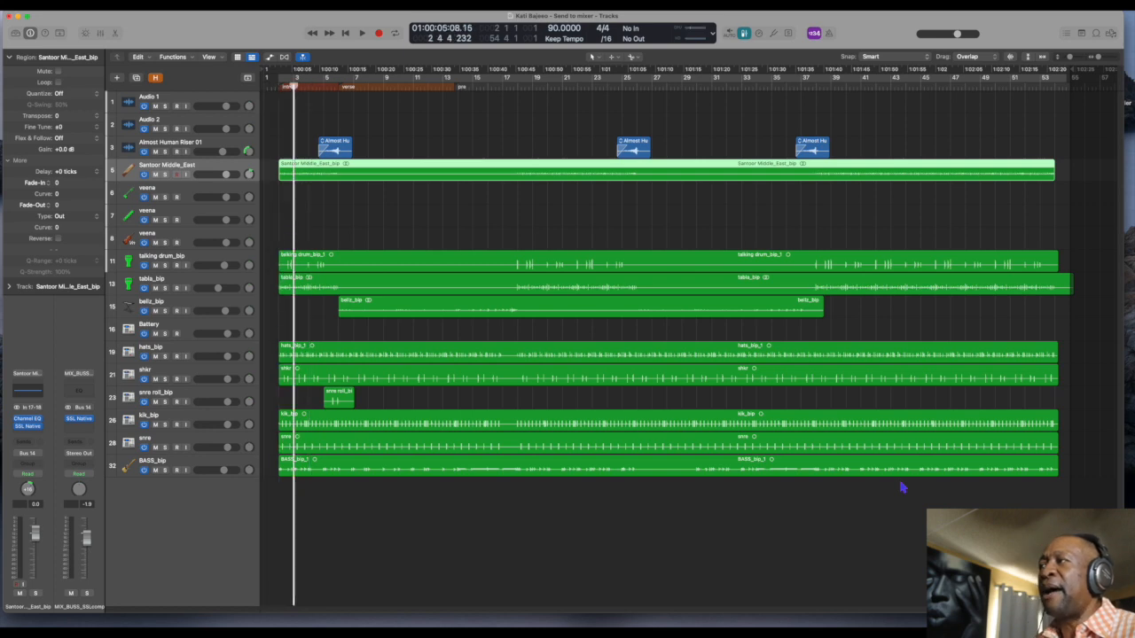